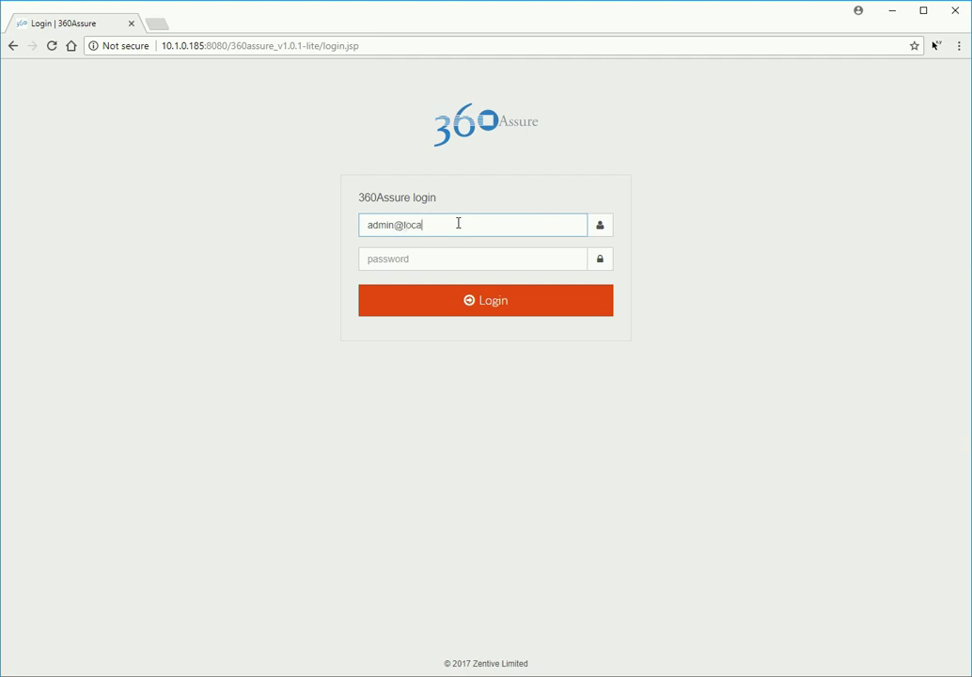
# Step: Complete the administrator login by entering the password and logging in
pyautogui.press('Tab')
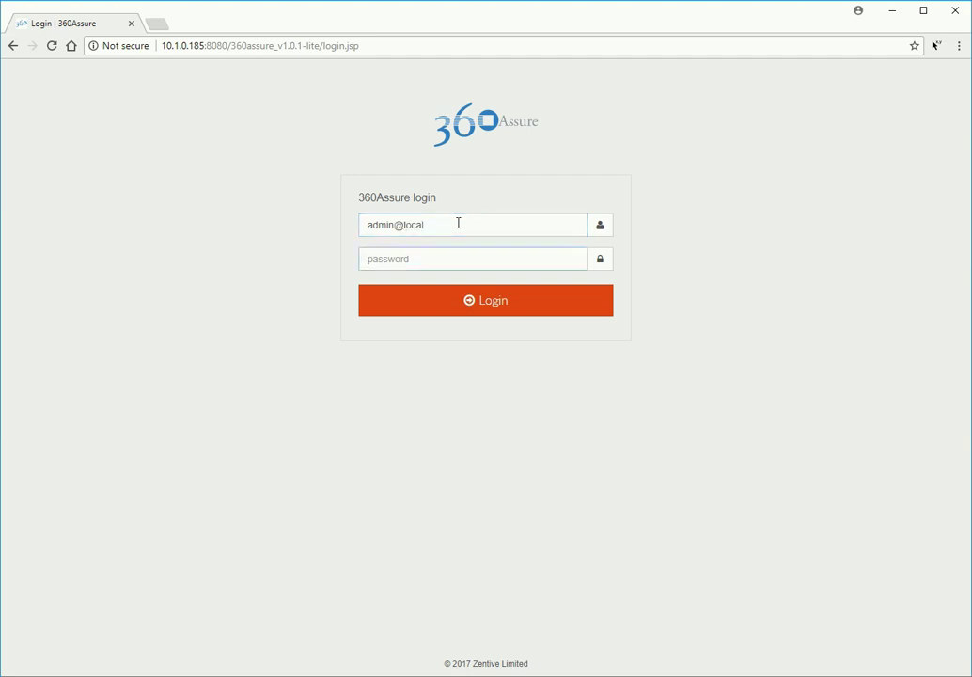
pyautogui.write('admin')
pyautogui.click(542, 309)
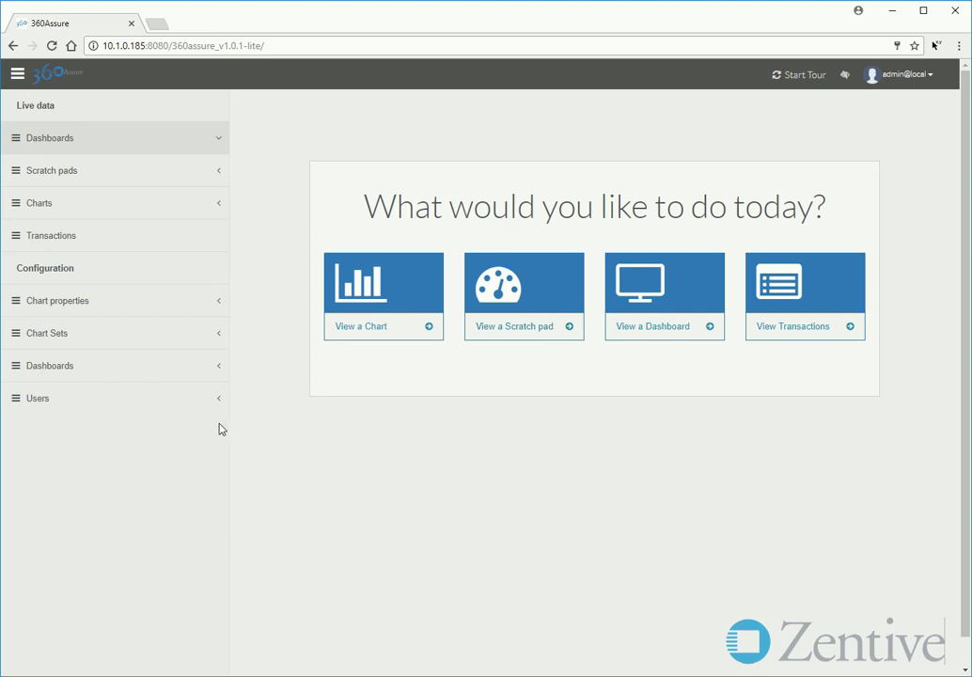
# Step: Create an admin user with an e-mail username, confirmed password and Admin permission ticked
pyautogui.moveTo(189, 406)
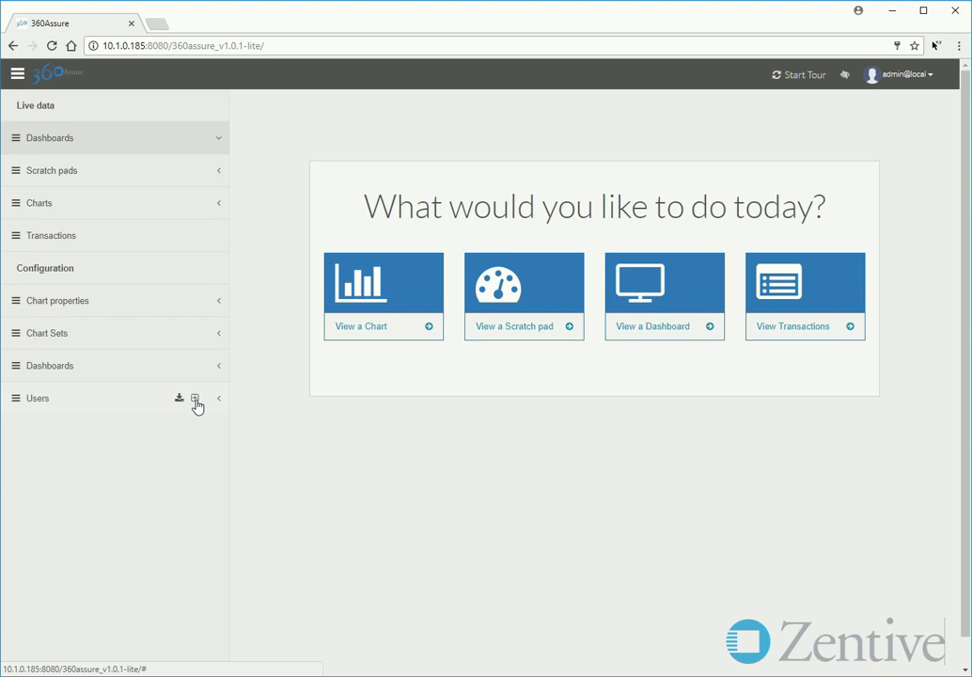
pyautogui.click(196, 399)
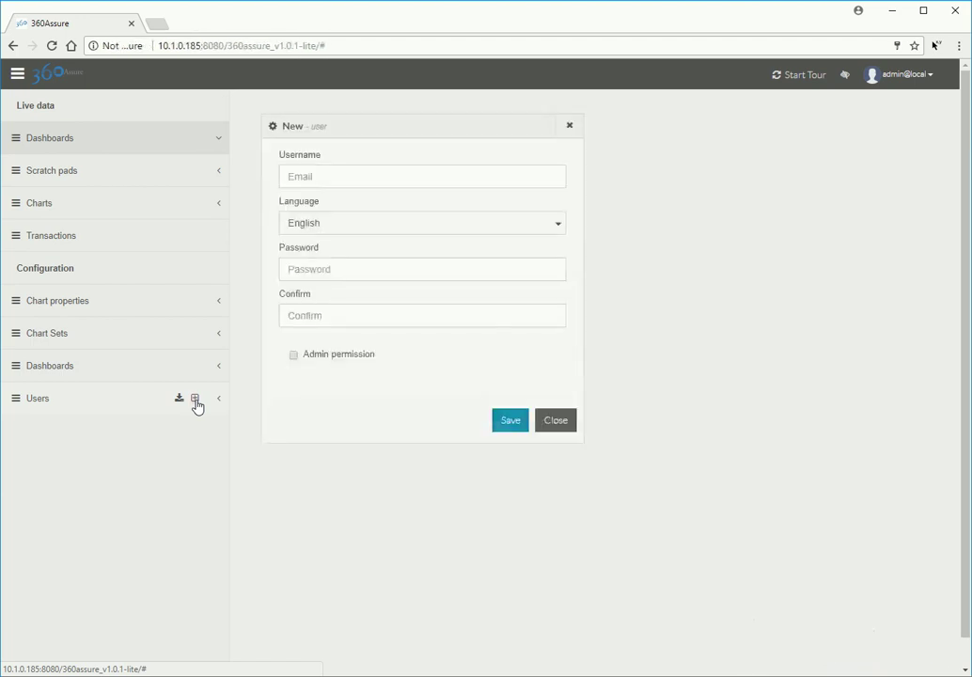
pyautogui.click(328, 179)
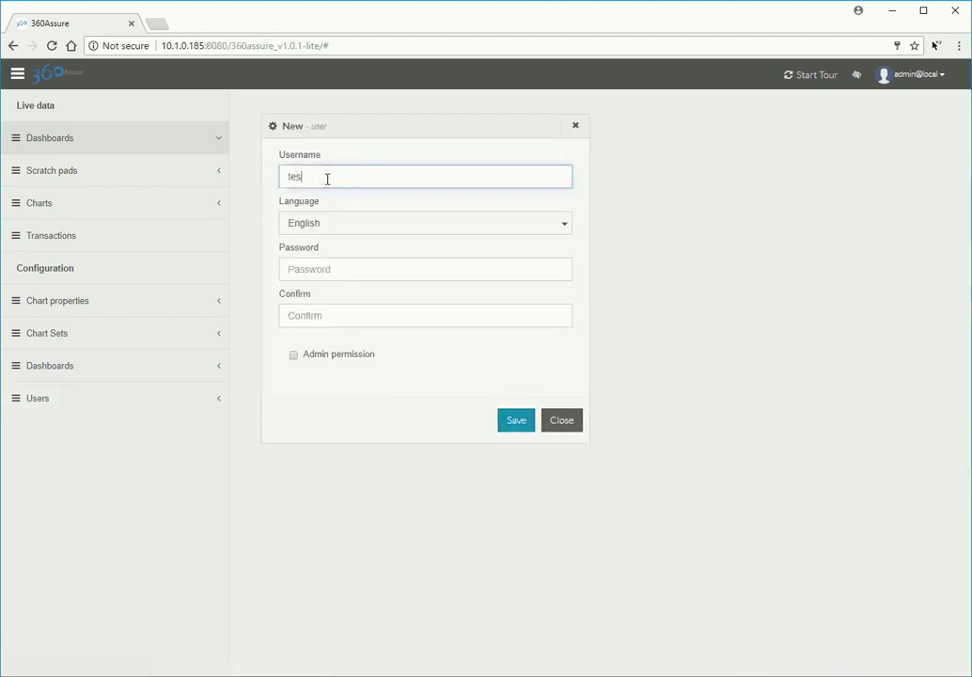
pyautogui.click(330, 268)
pyautogui.write('••••••••')
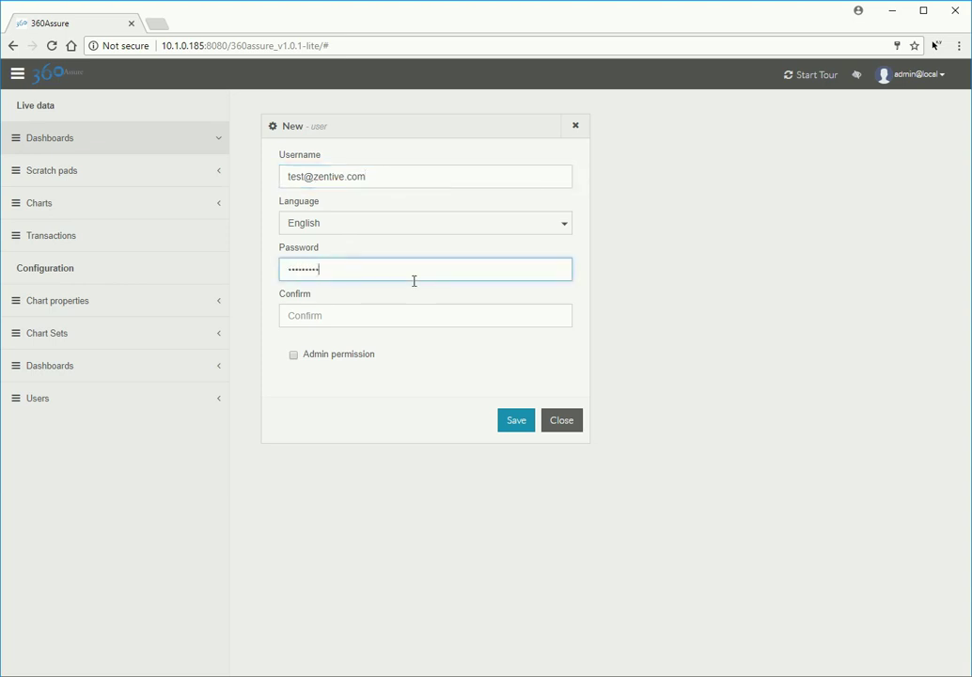
pyautogui.write('•')
pyautogui.click(395, 311)
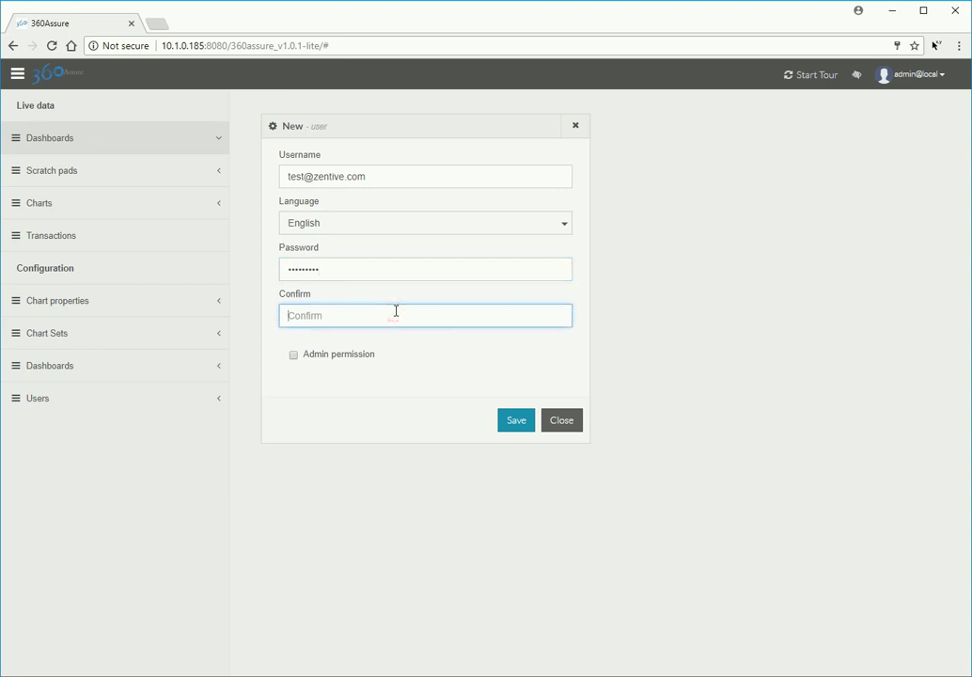
pyautogui.write('•••••••••')
pyautogui.click(293, 356)
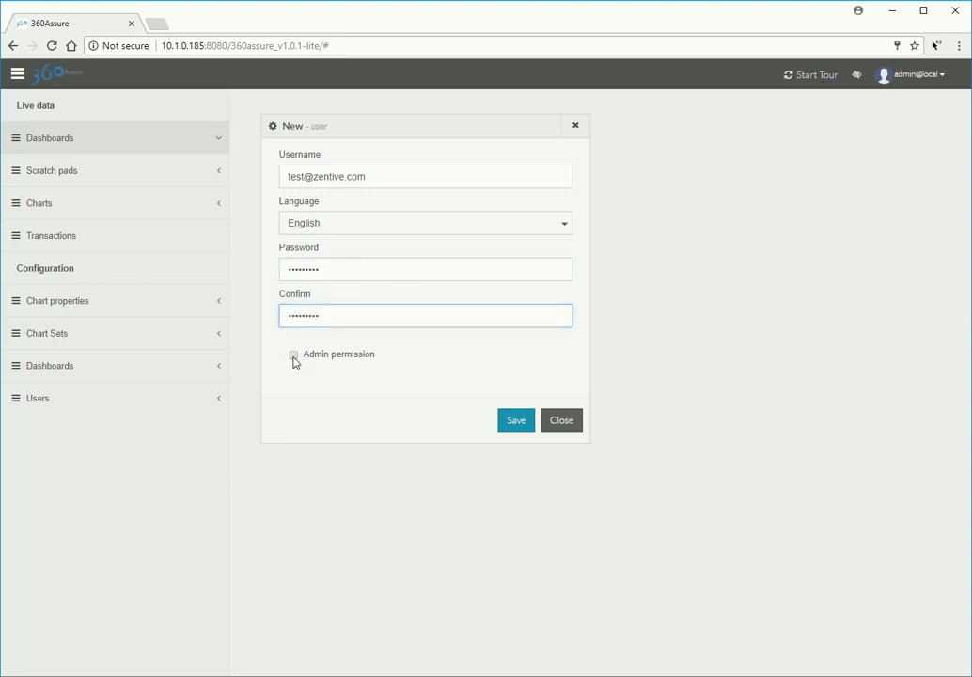
pyautogui.click(515, 420)
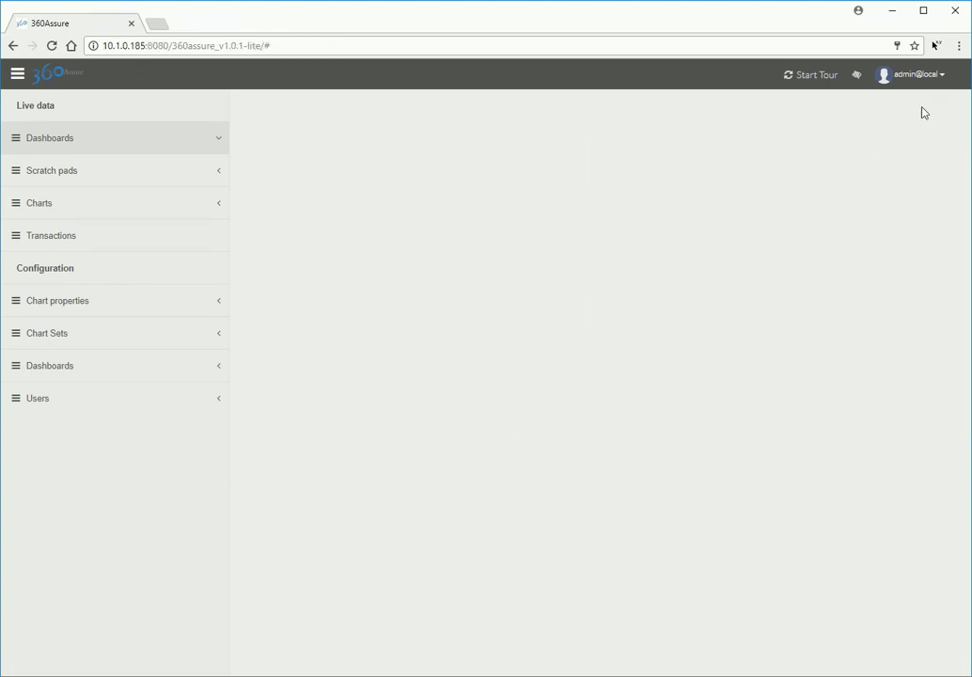
pyautogui.click(943, 81)
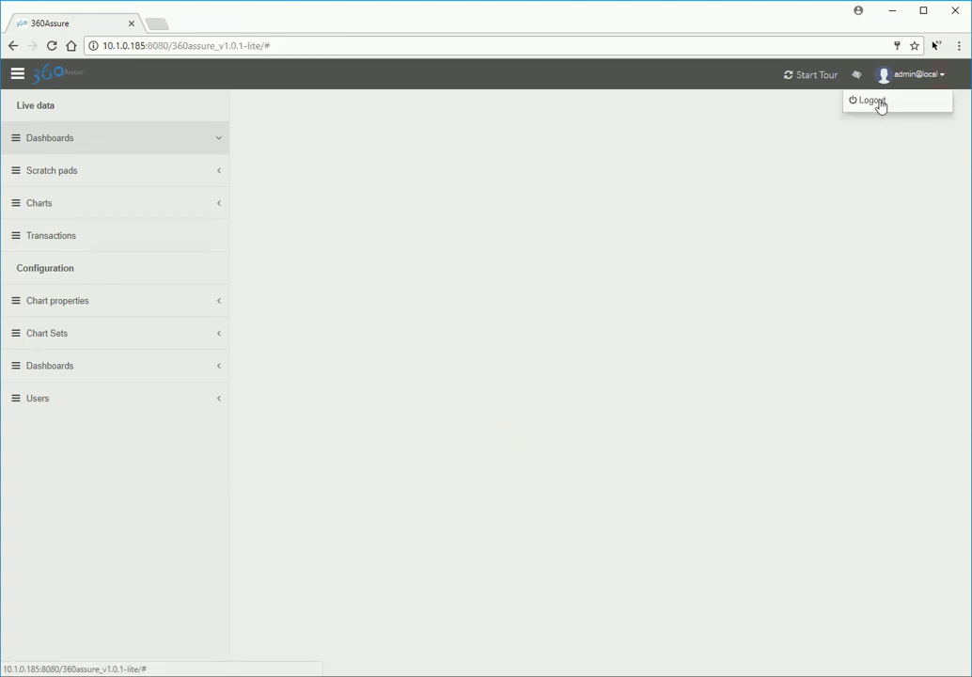
# Step: Log out and log back in with the new admin user's e-mail and password
pyautogui.click(881, 104)
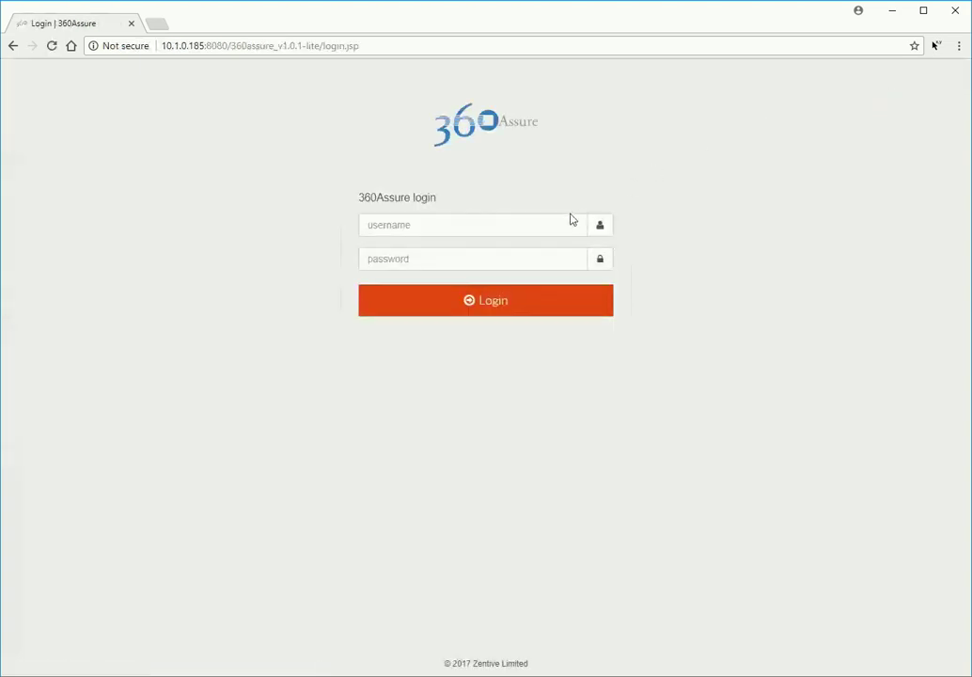
pyautogui.click(559, 224)
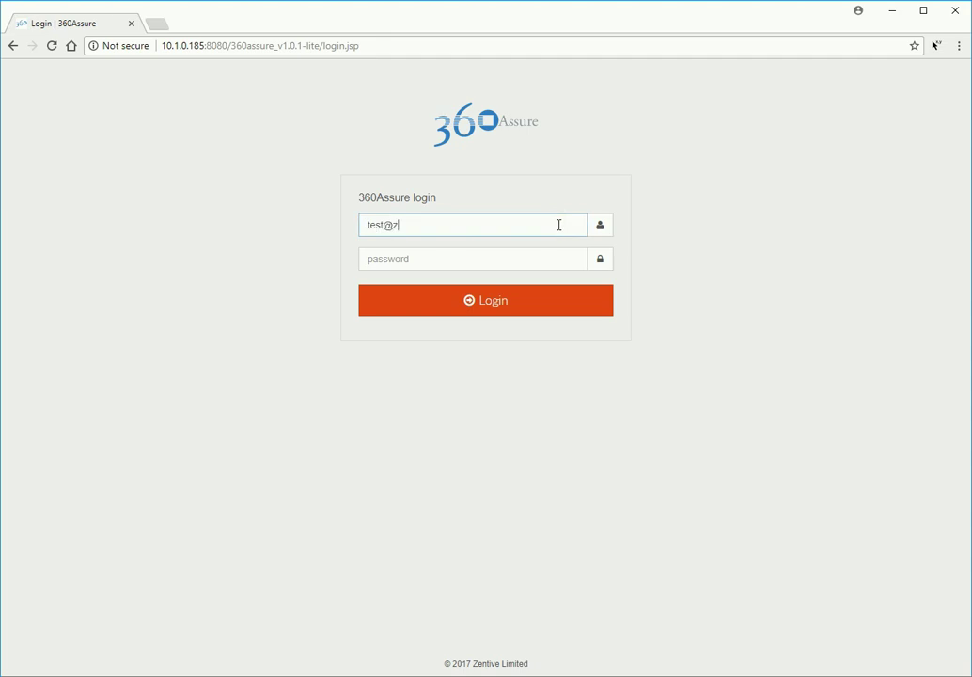
pyautogui.click(558, 256)
pyautogui.write('••••••••••')
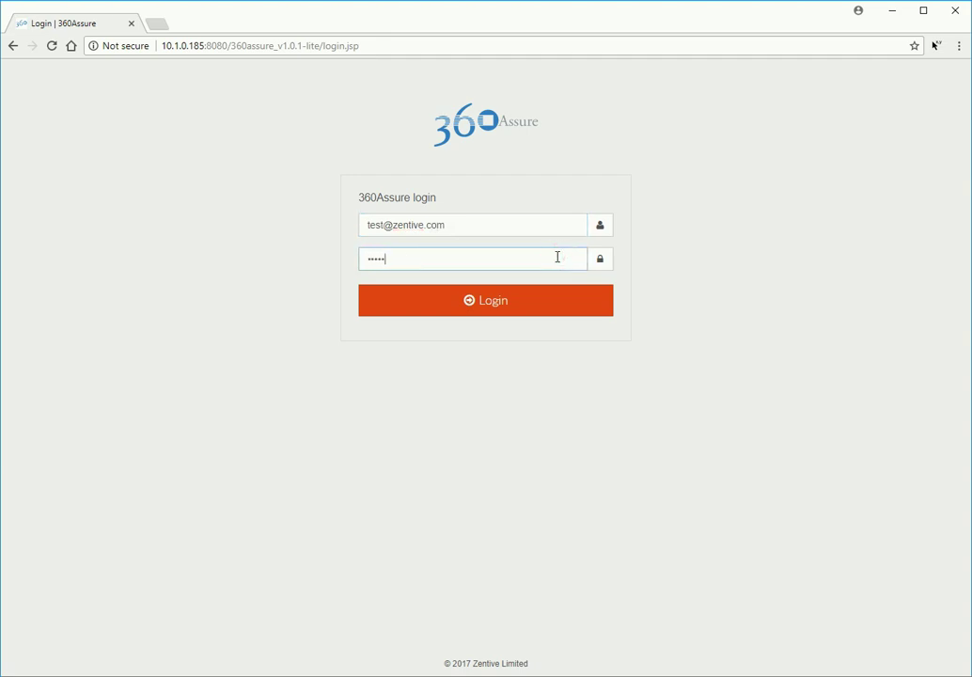
pyautogui.click(586, 308)
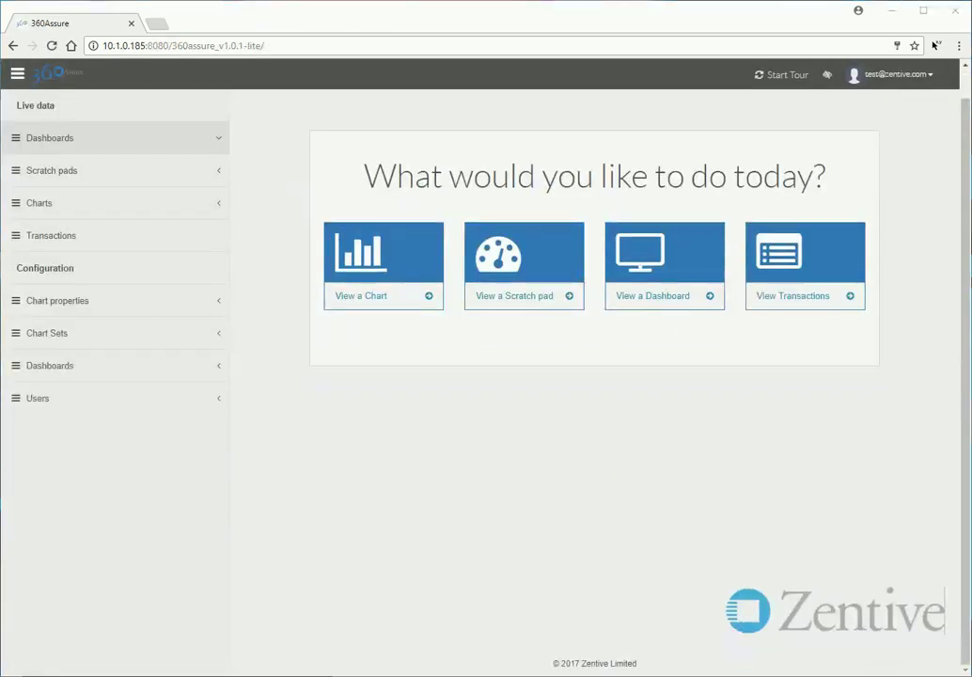
# Step: Save a second user with an e-mail username, confirmed password, and Admin permission left unticked
pyautogui.click(194, 401)
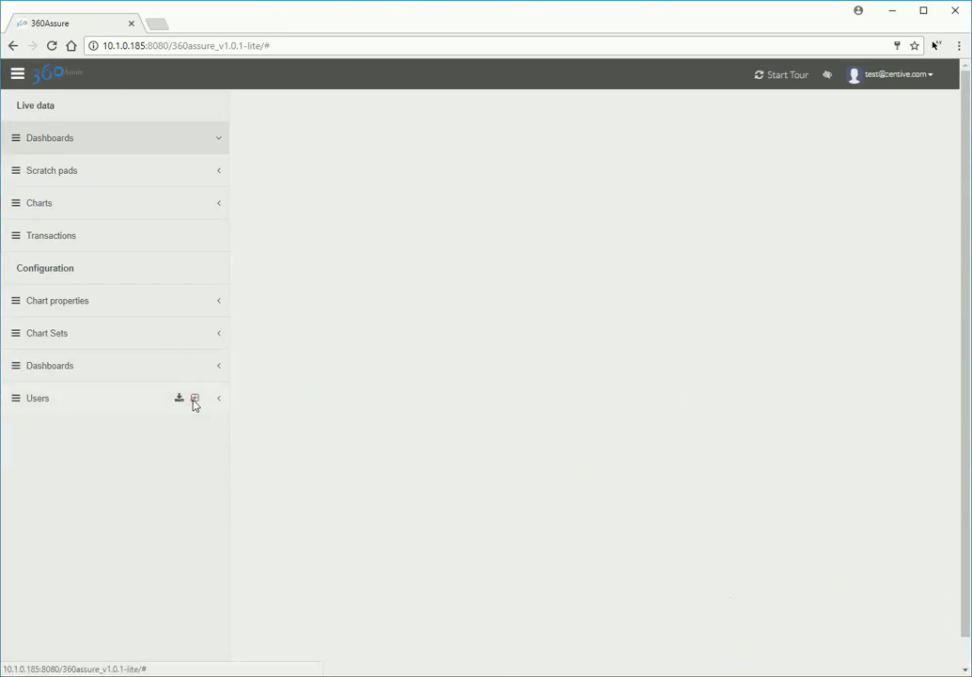
pyautogui.click(340, 177)
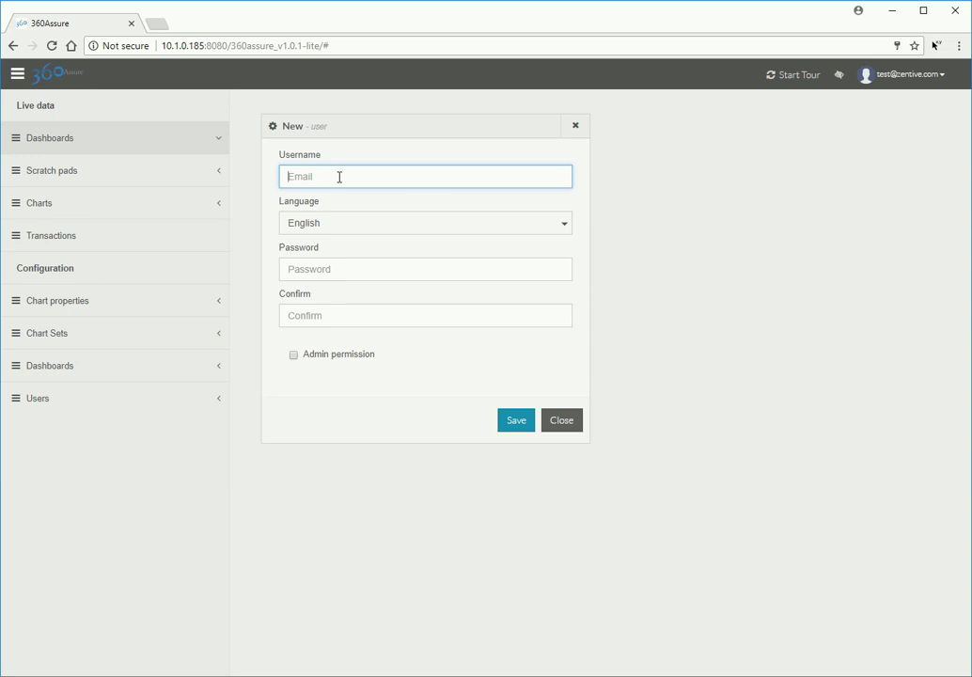
pyautogui.click(365, 266)
pyautogui.write('password1')
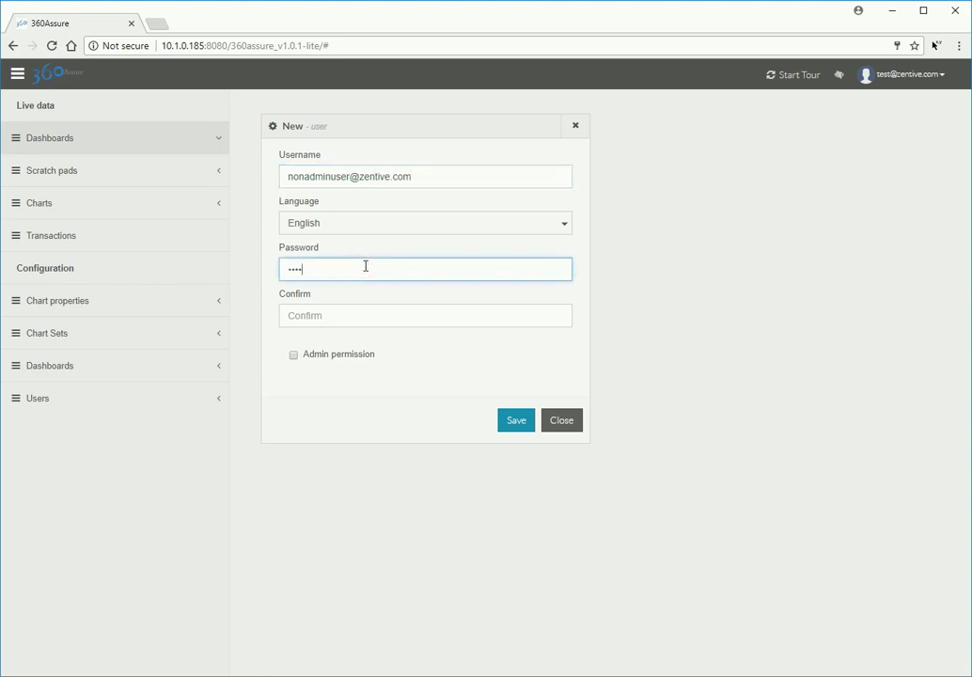
pyautogui.click(386, 317)
pyautogui.write('password1')
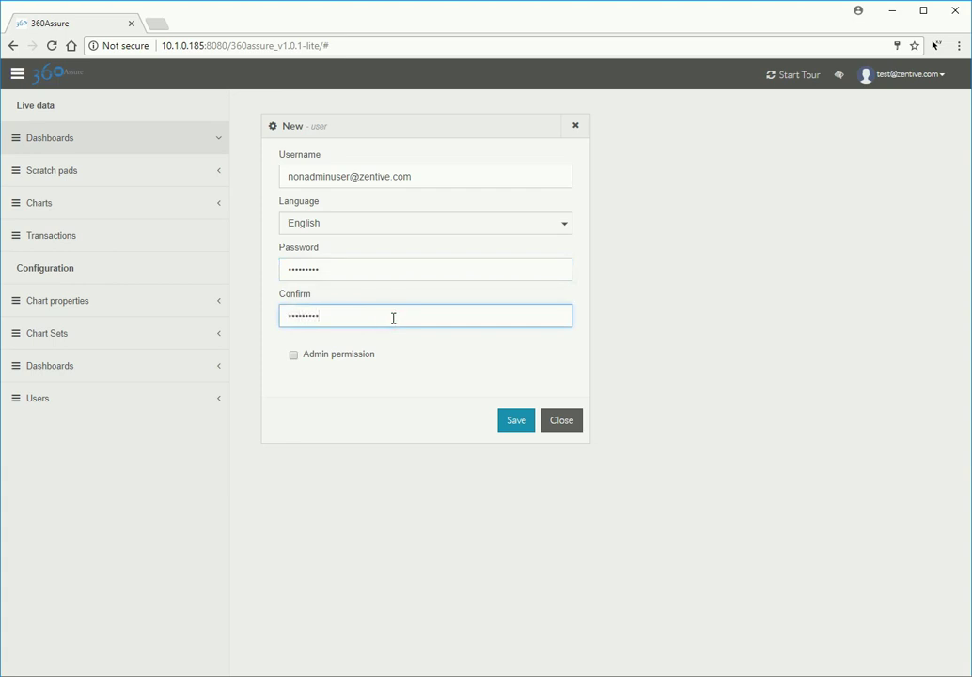
pyautogui.click(518, 428)
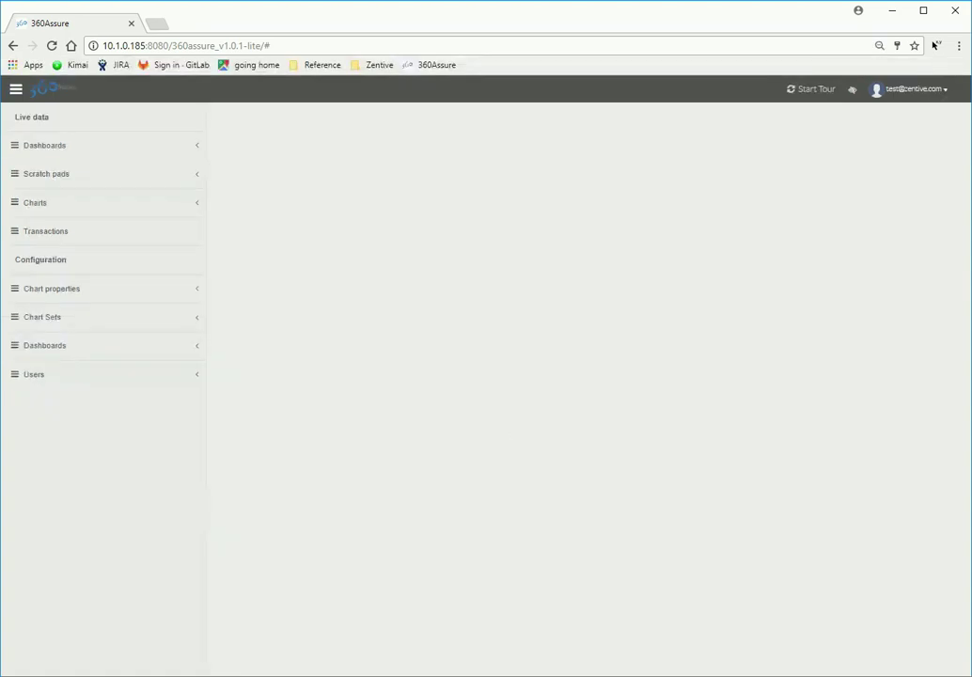
# Step: Create a chart named a_line_chart from the template-line-chart template
pyautogui.moveTo(178, 290)
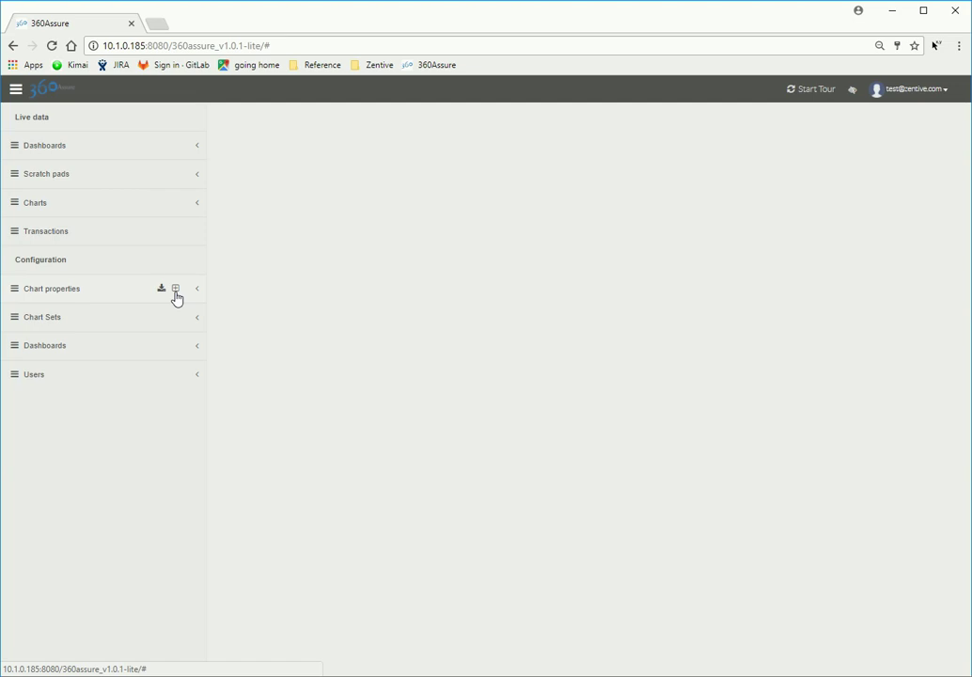
pyautogui.click(175, 290)
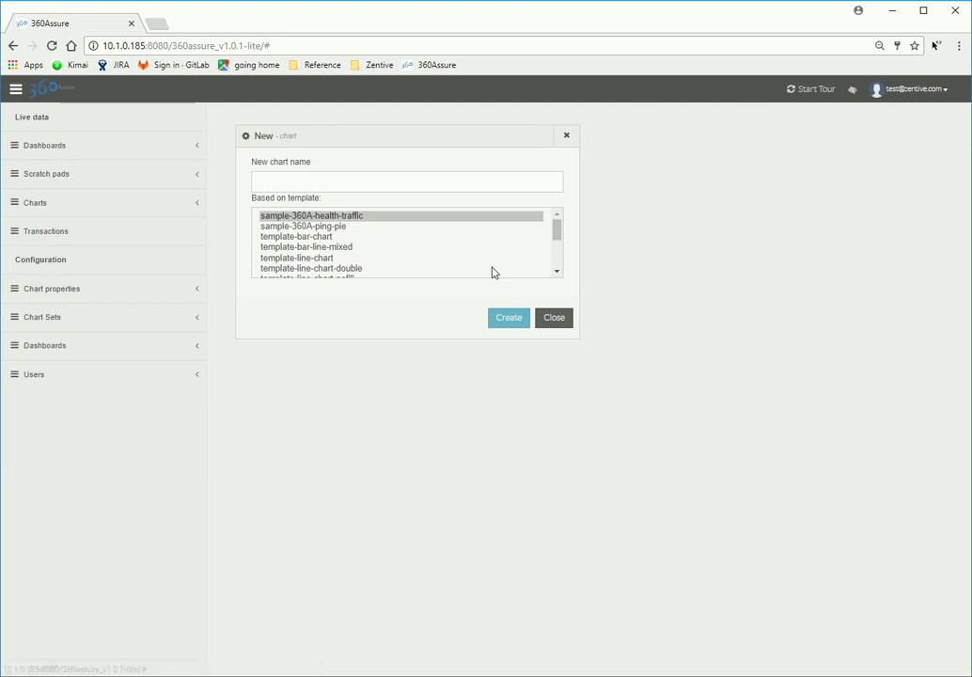
pyautogui.click(376, 258)
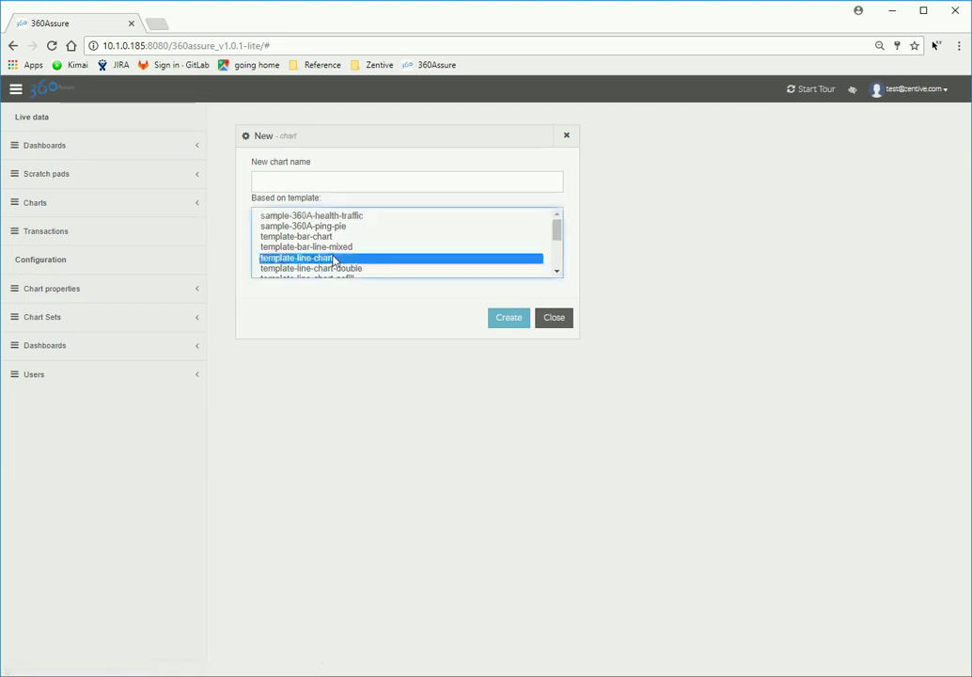
pyautogui.click(365, 181)
pyautogui.write('a')
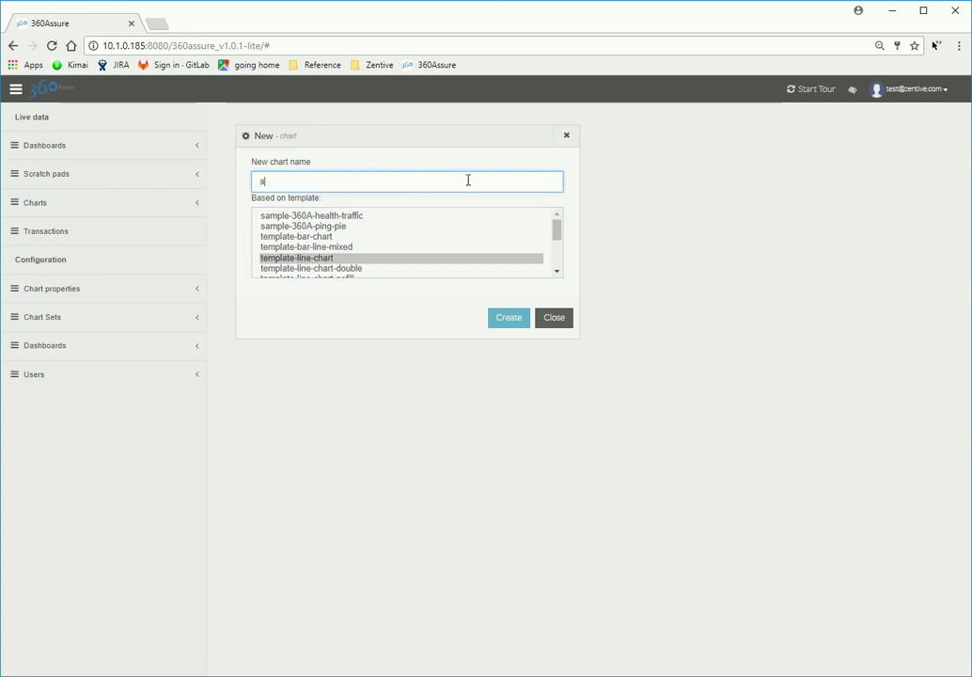
pyautogui.write('_line')
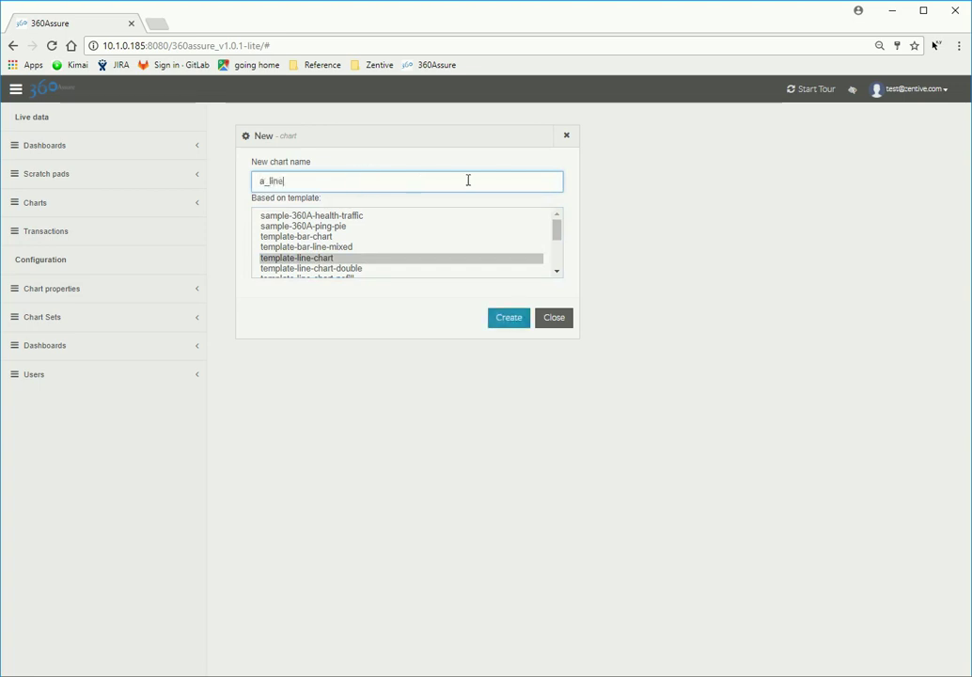
pyautogui.write('_chart')
pyautogui.click(510, 319)
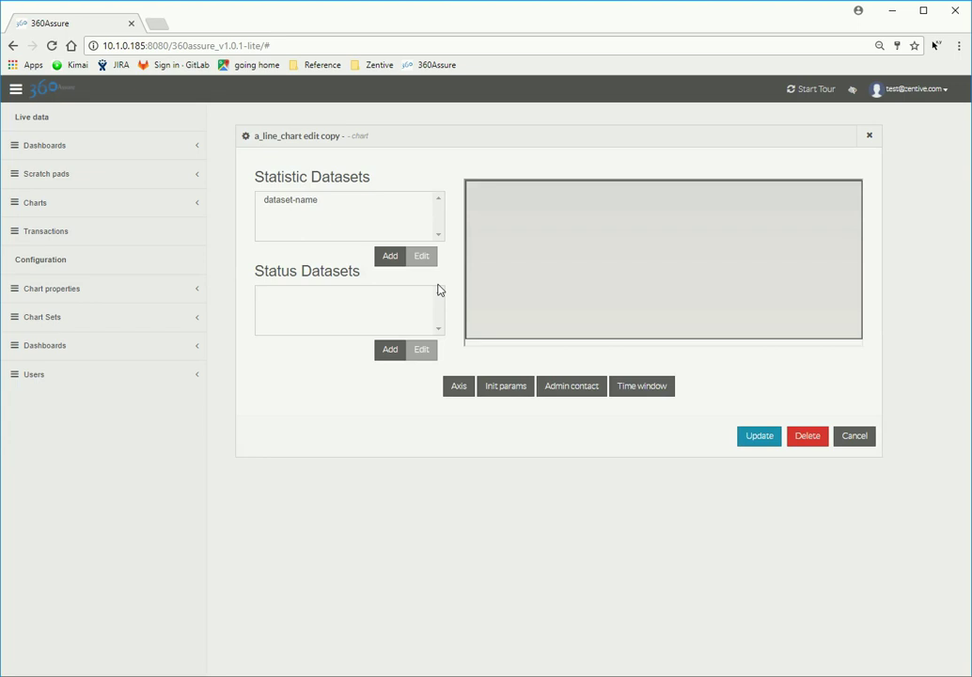
# Step: Set the dataset-name request parameters to Average Response for service node frontend:**, labelled Average Response
pyautogui.click(304, 203)
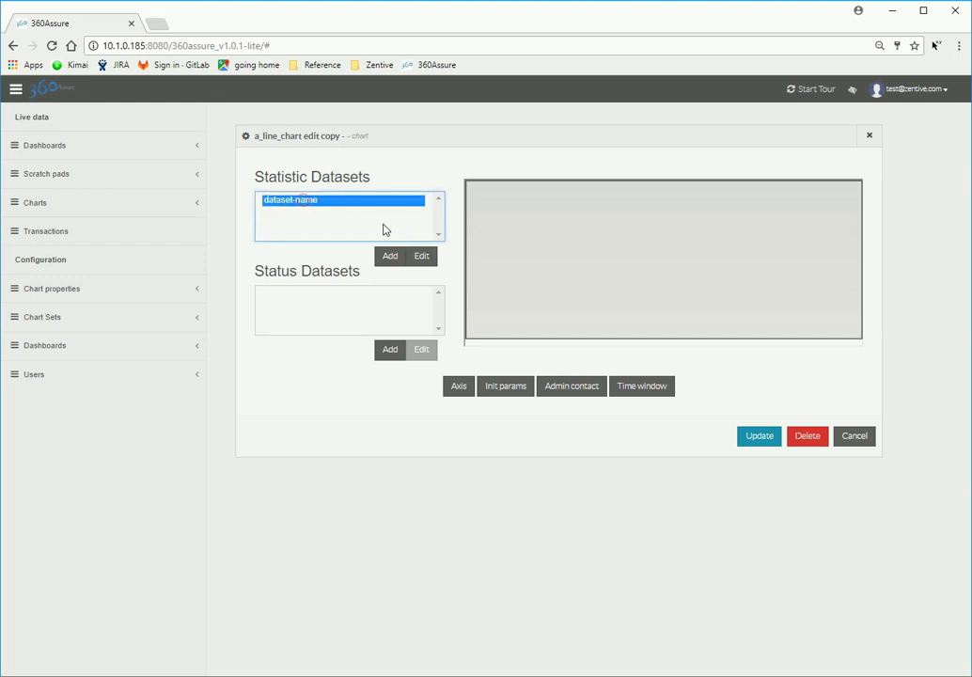
pyautogui.click(421, 259)
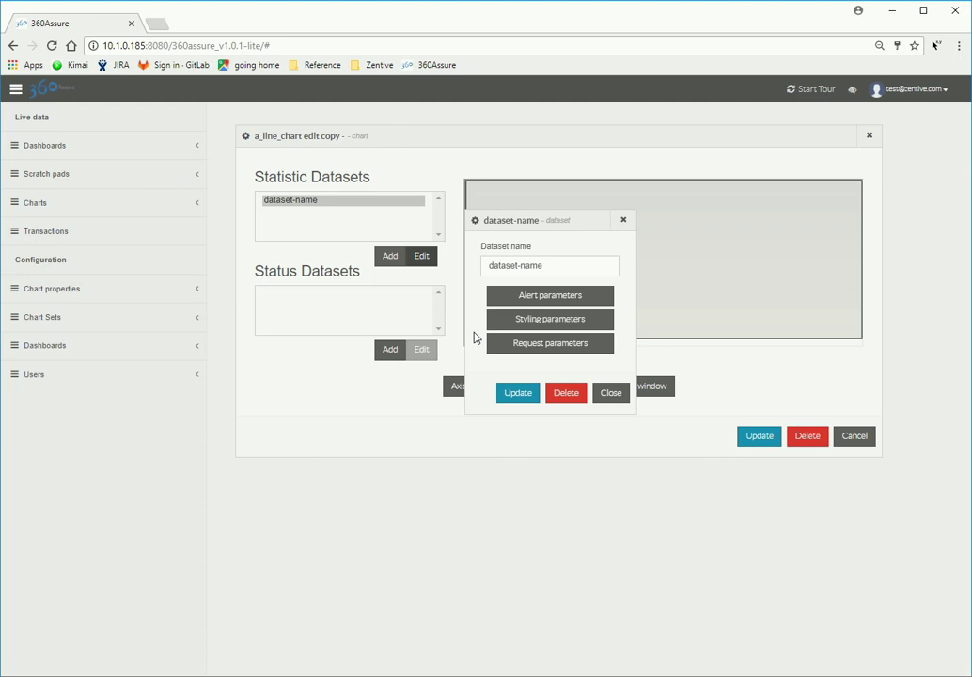
pyautogui.click(604, 344)
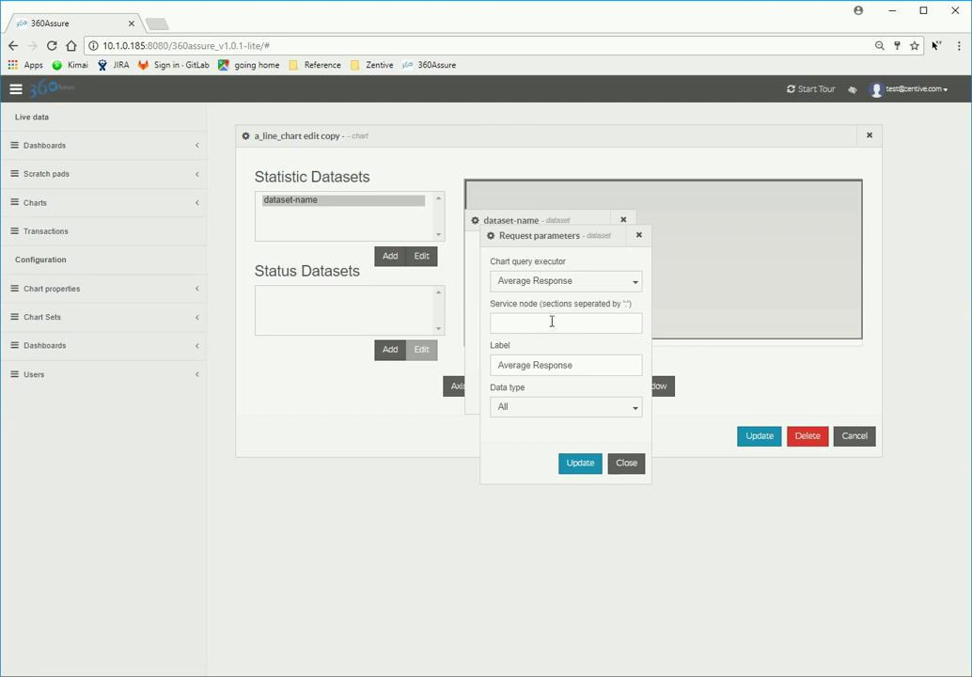
pyautogui.click(551, 322)
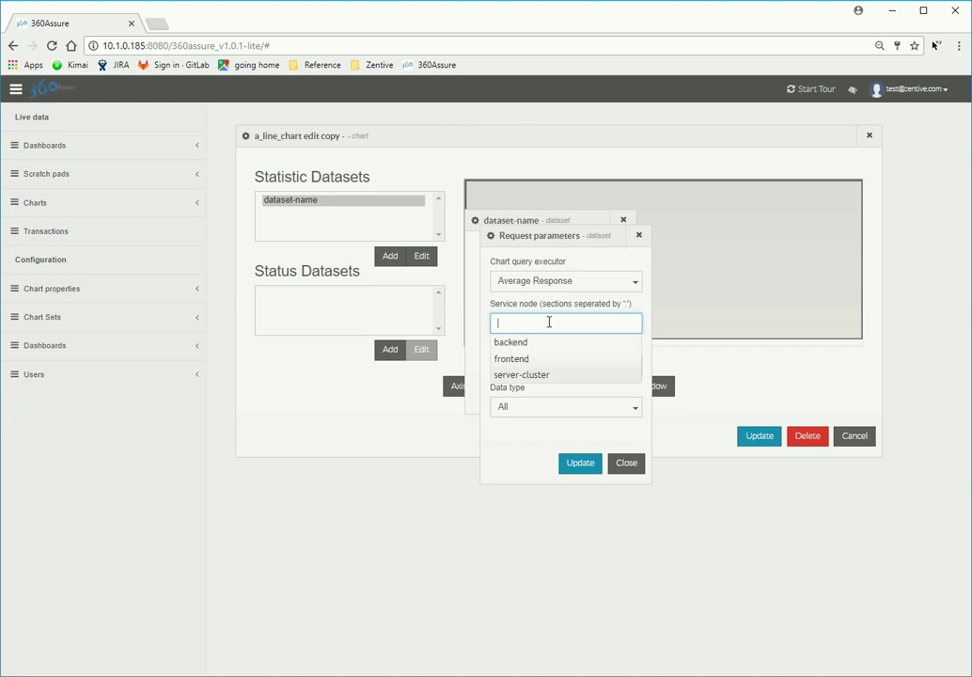
pyautogui.click(520, 360)
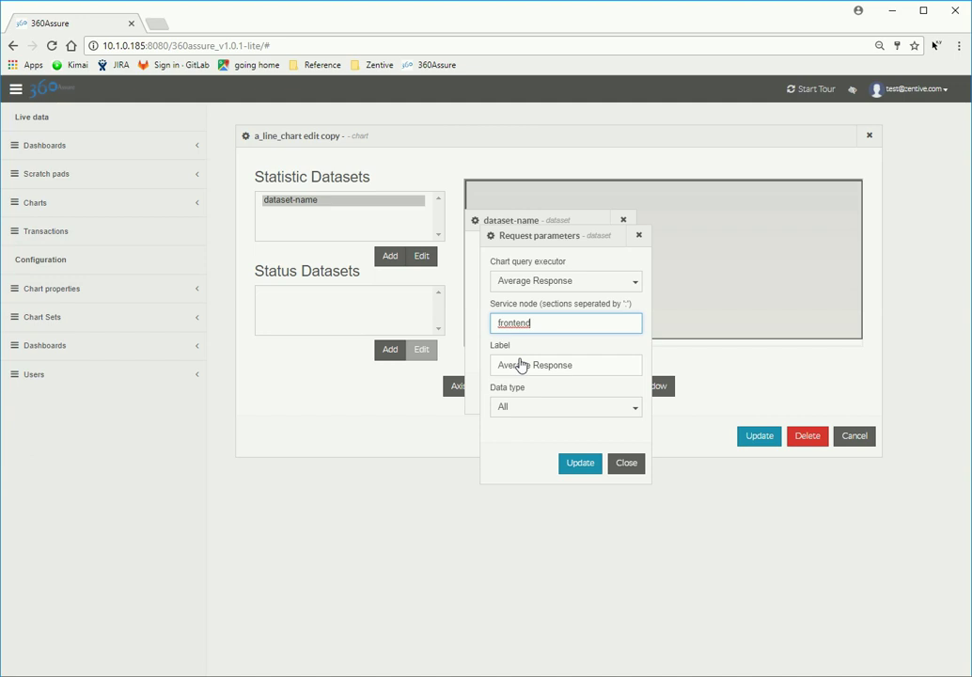
pyautogui.write(':')
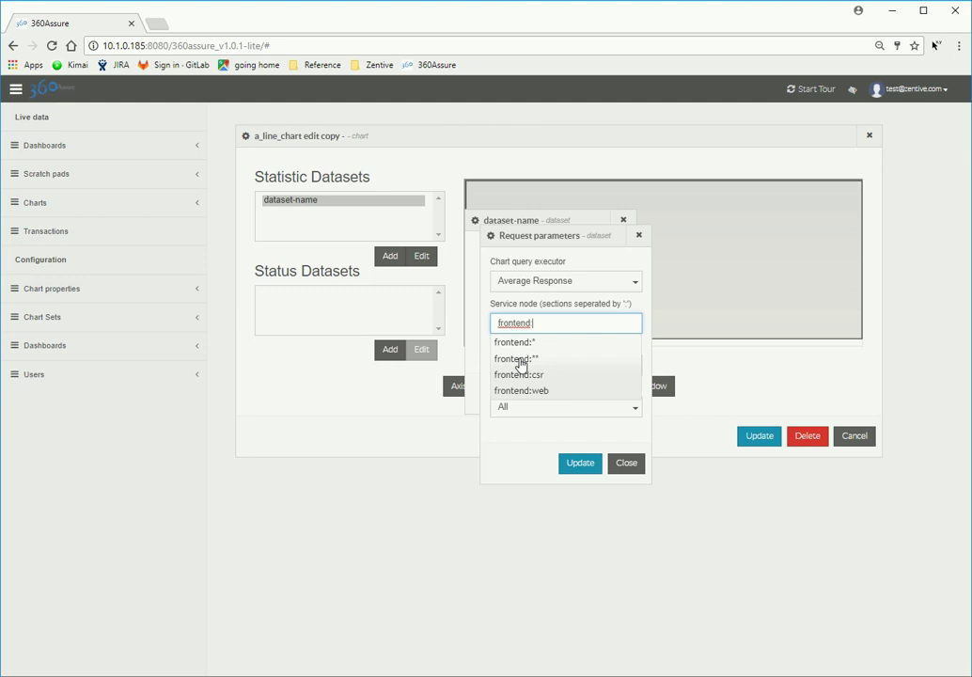
pyautogui.click(539, 369)
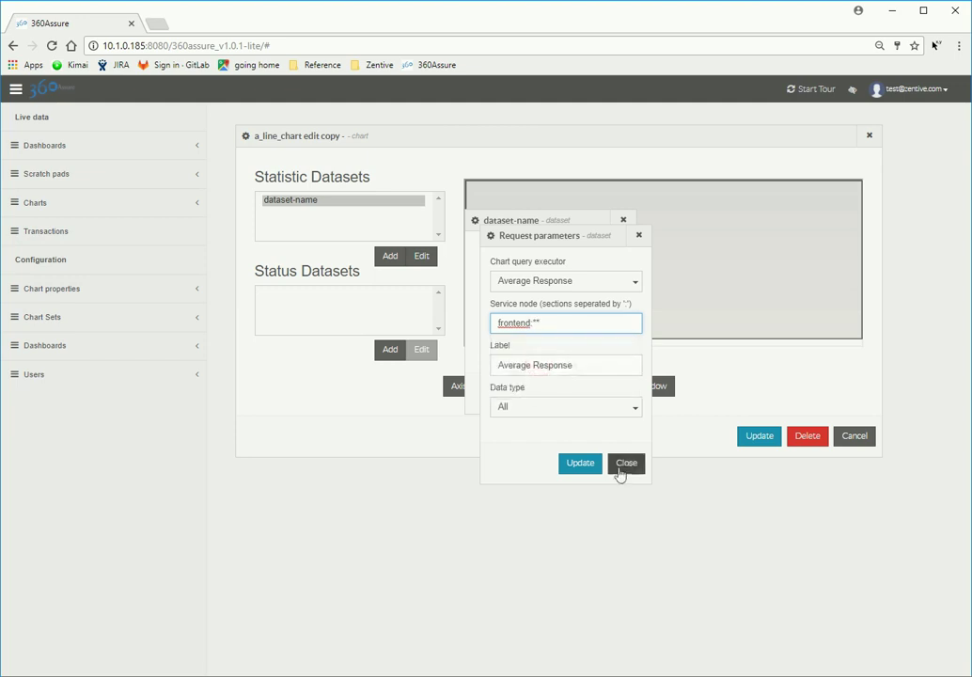
pyautogui.click(588, 469)
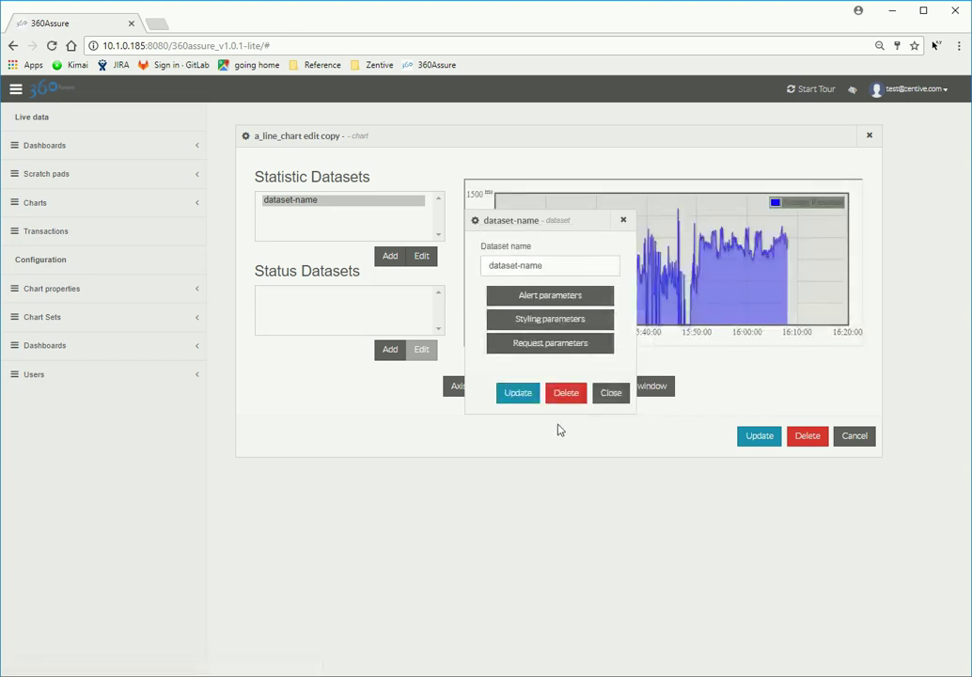
# Step: Close the dataset settings and save the updated a_line_chart, confirming the update
pyautogui.click(606, 393)
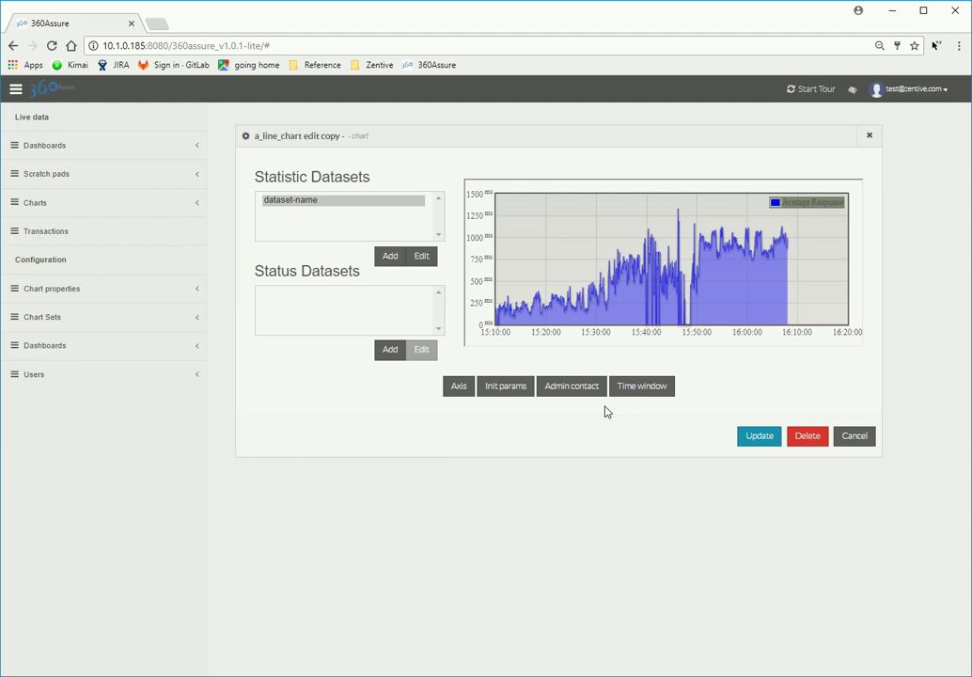
pyautogui.click(760, 438)
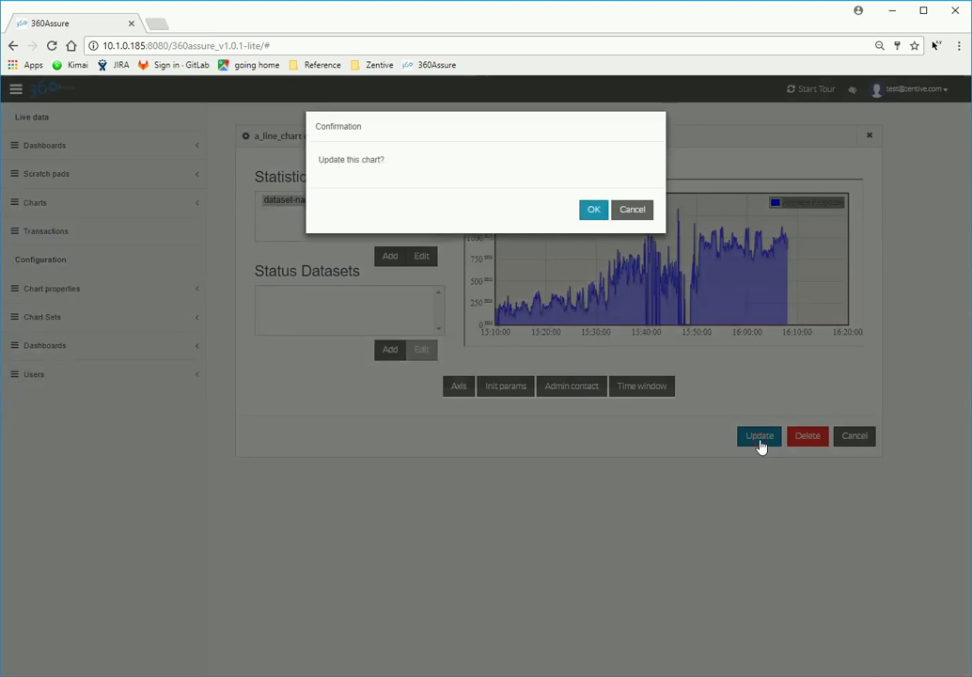
pyautogui.click(600, 211)
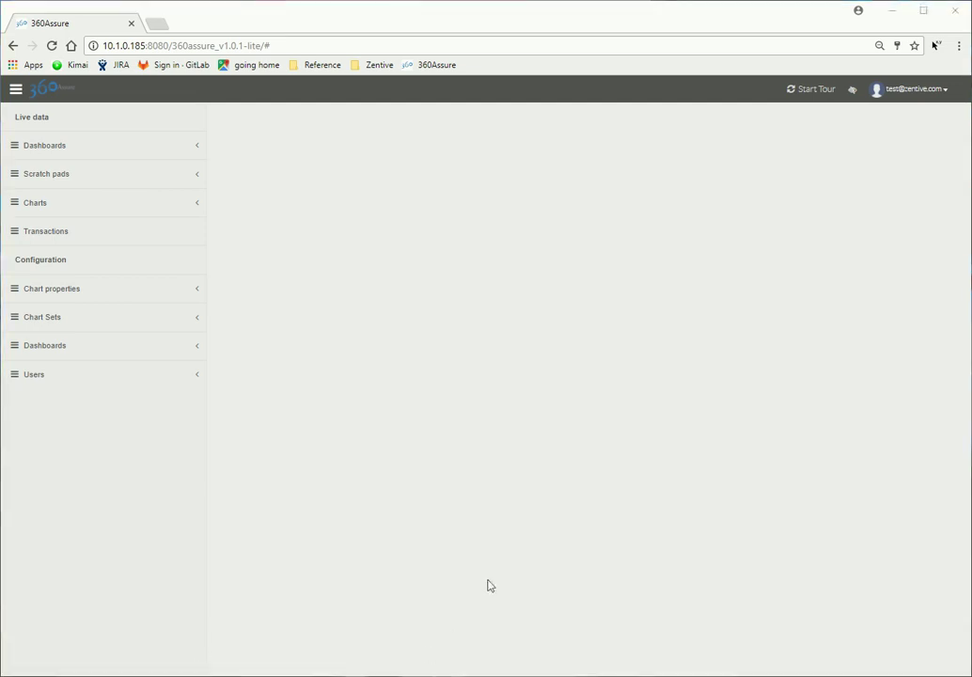
# Step: Create a chart named a_bar_chart from the template-bar-chart template
pyautogui.click(177, 292)
pyautogui.click(175, 289)
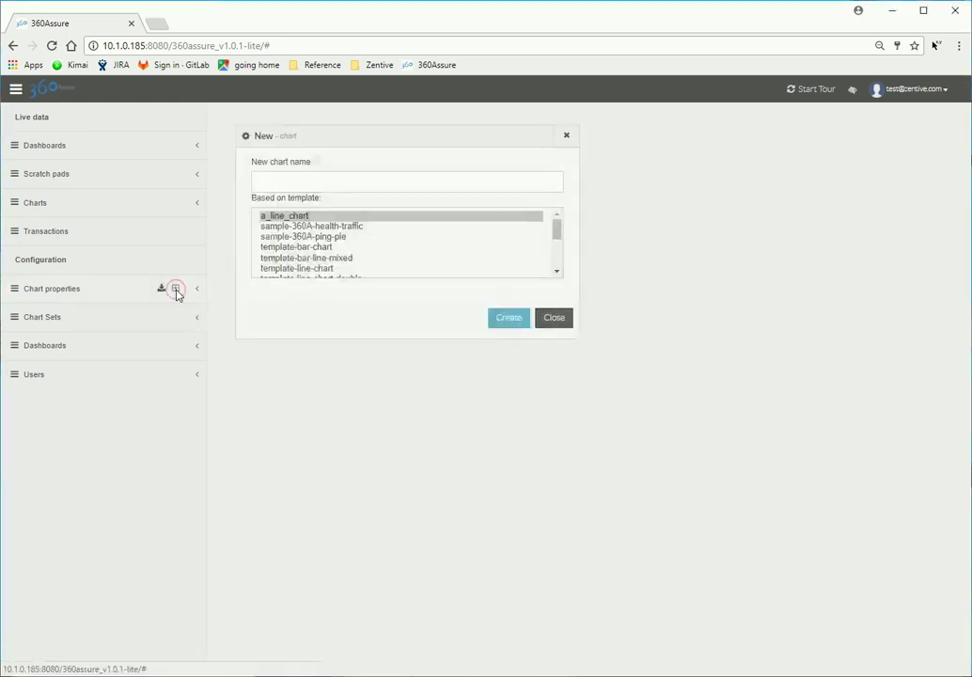
pyautogui.click(337, 247)
pyautogui.click(311, 187)
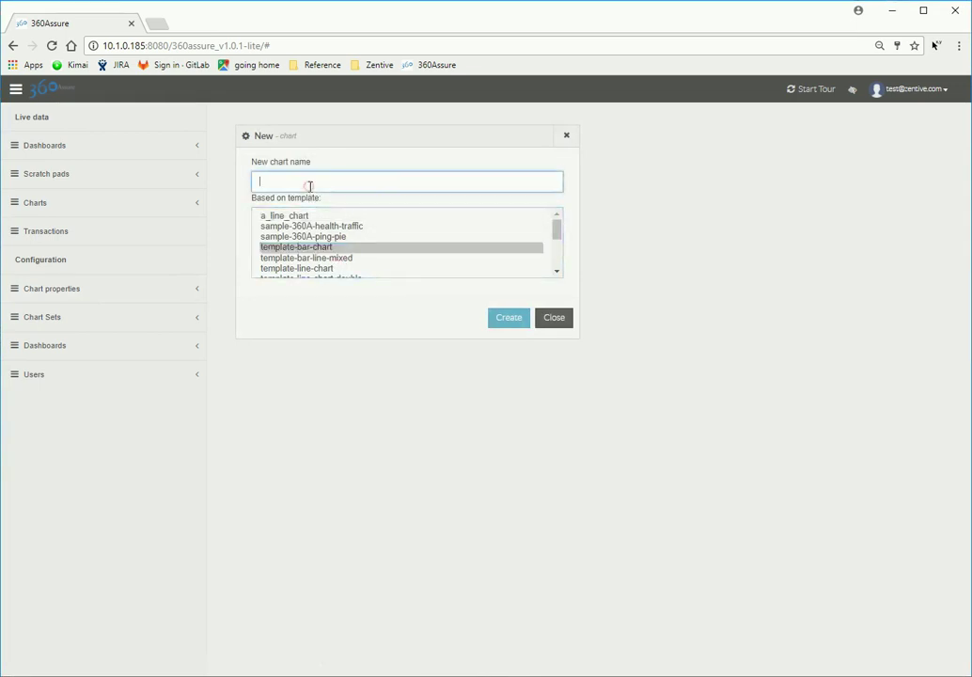
pyautogui.write('a_ba')
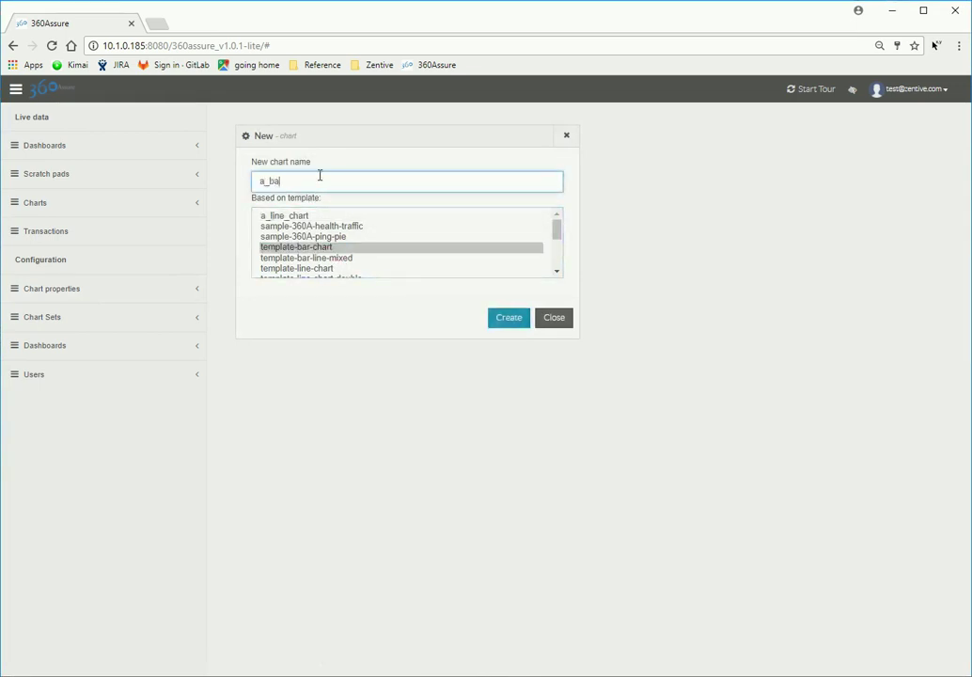
pyautogui.write('r_chart')
pyautogui.click(495, 323)
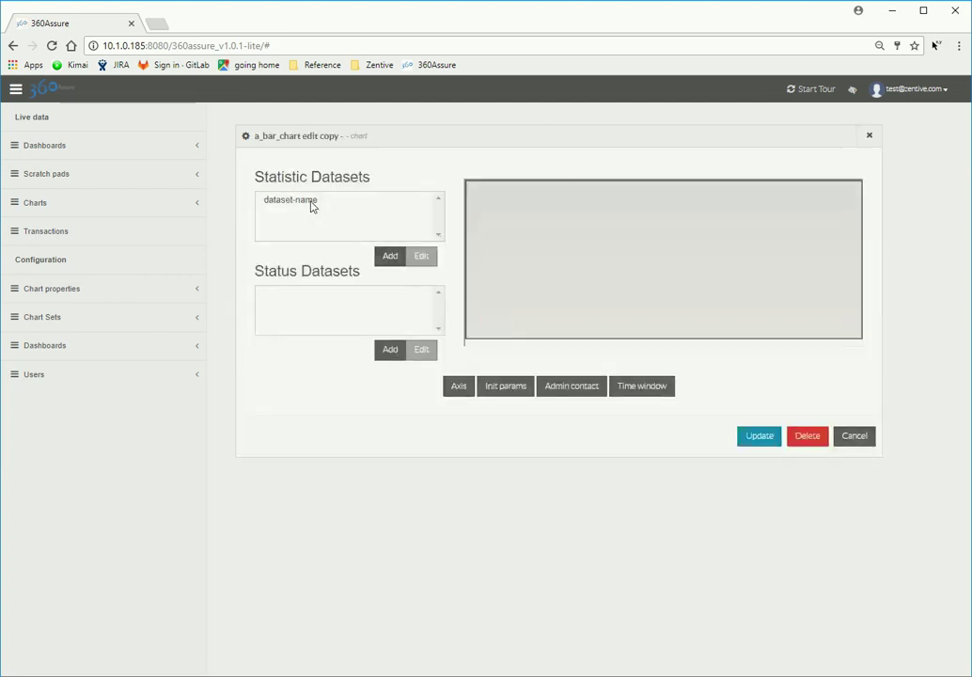
# Step: Set the dataset-name request parameters to API Calls for service node frontend:**, labelled API Calls
pyautogui.click(313, 203)
pyautogui.click(414, 260)
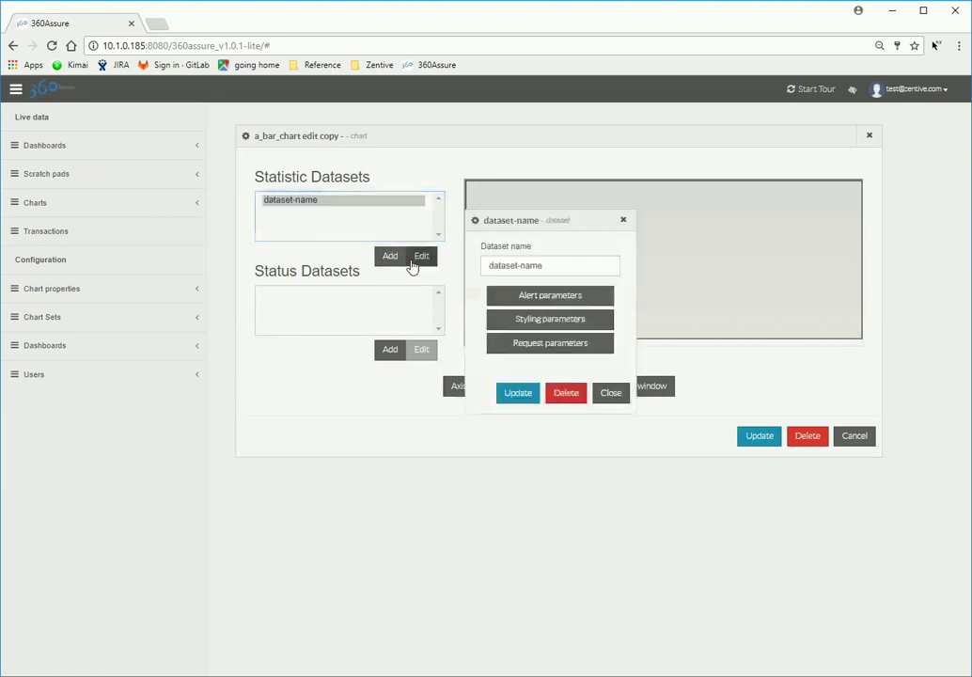
pyautogui.click(606, 347)
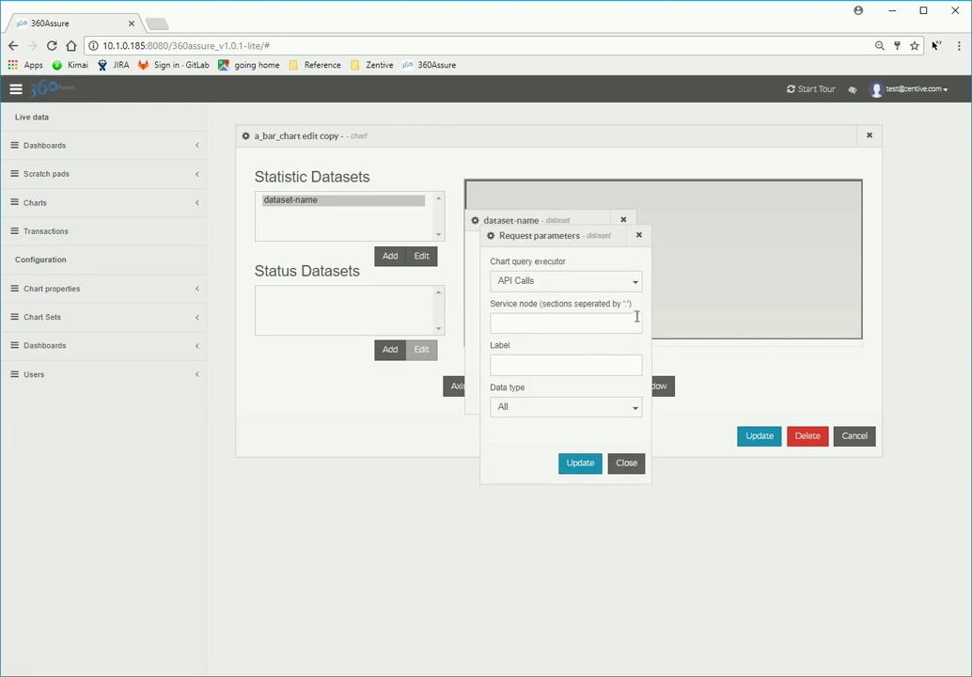
pyautogui.click(637, 285)
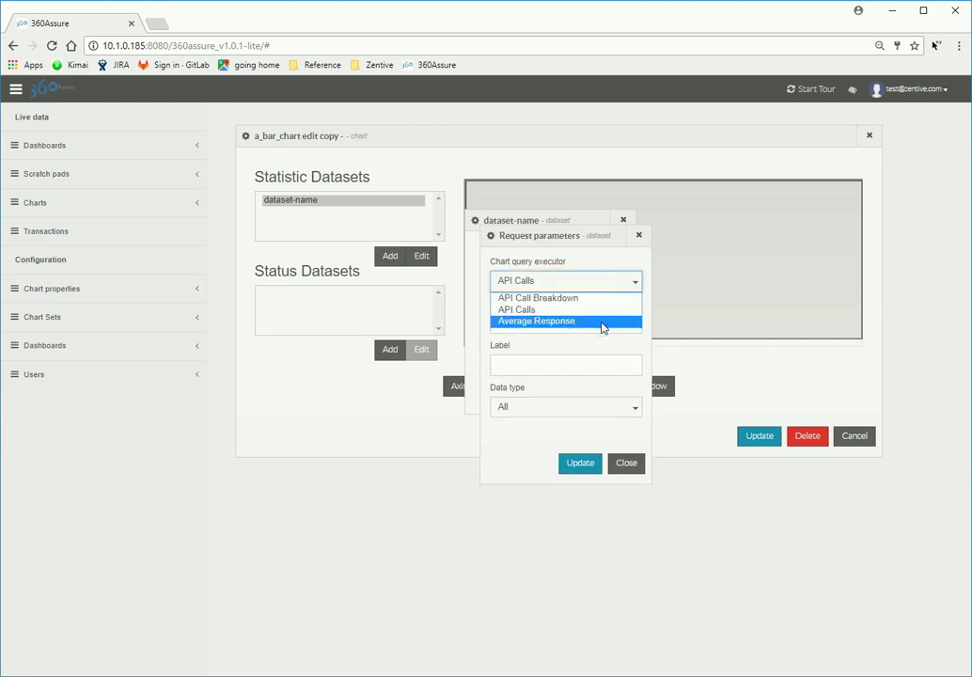
pyautogui.click(602, 310)
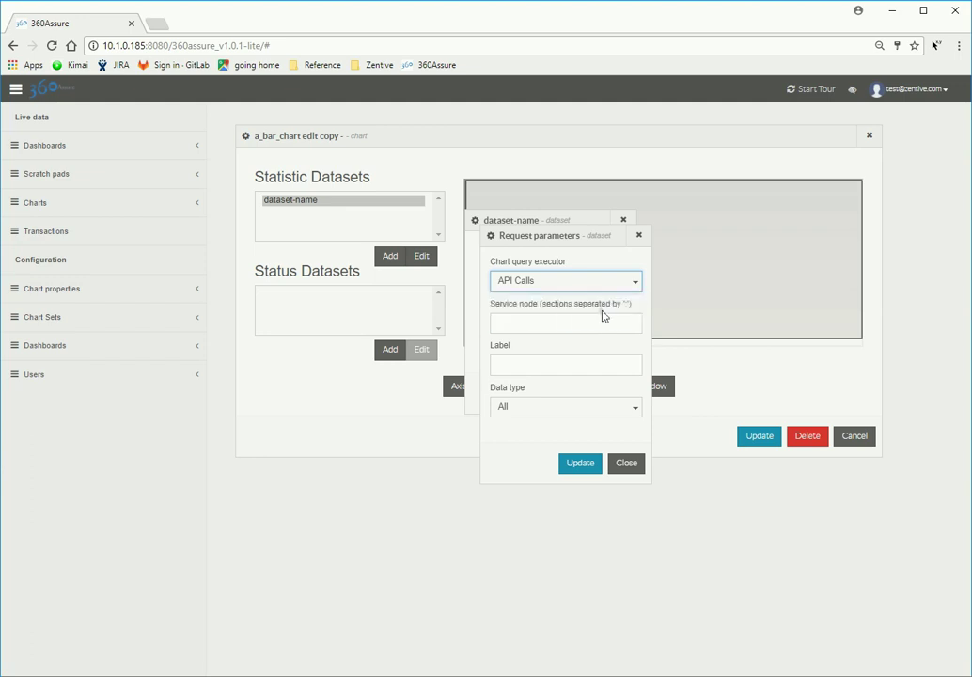
pyautogui.click(587, 322)
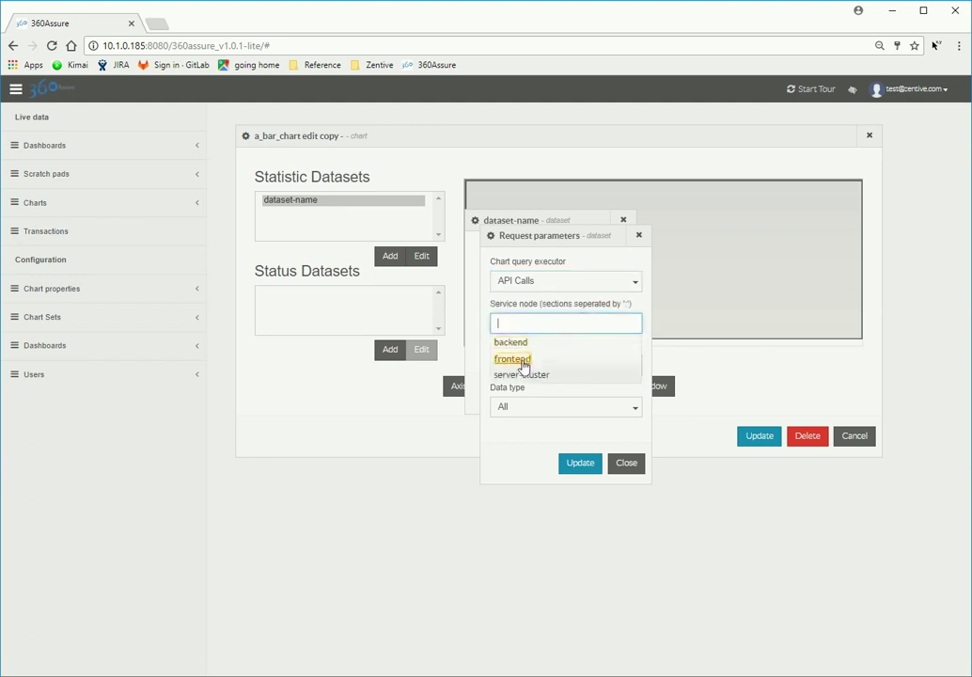
pyautogui.click(514, 360)
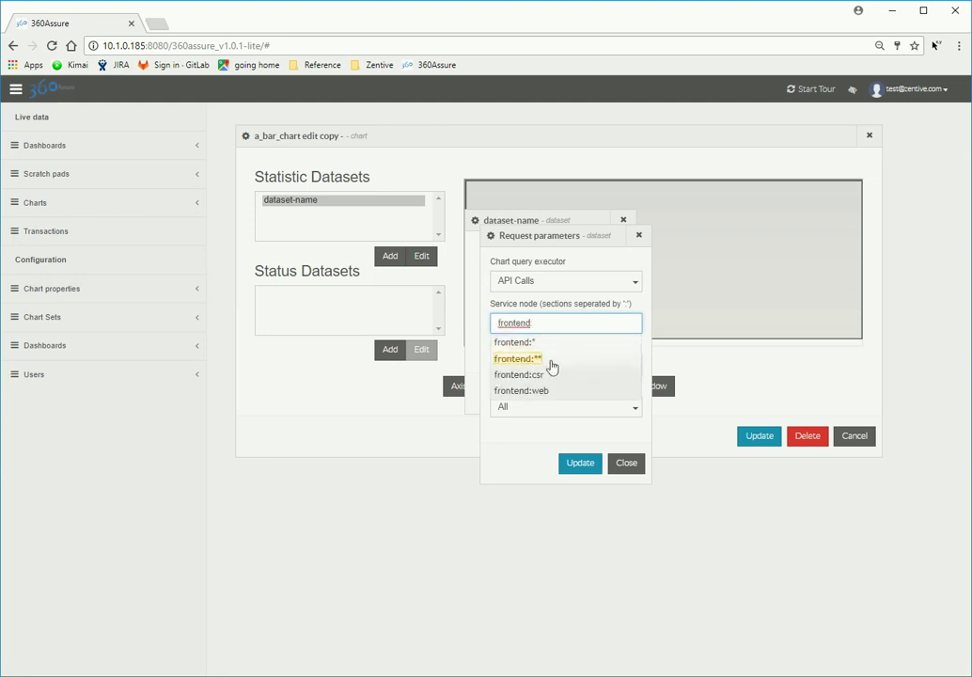
pyautogui.click(539, 364)
pyautogui.click(535, 365)
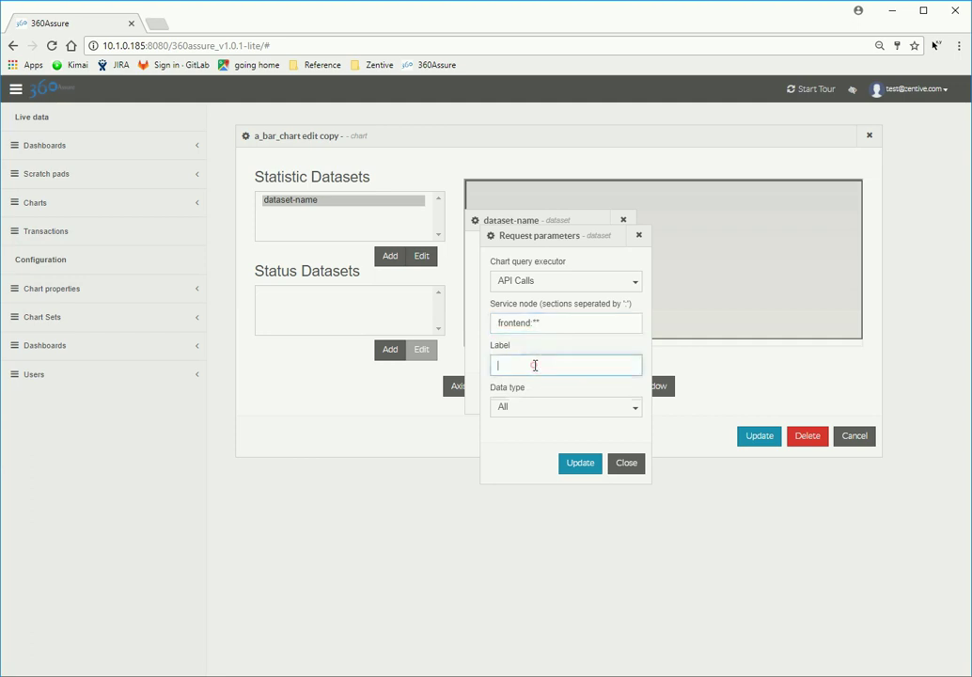
pyautogui.write('API Calls')
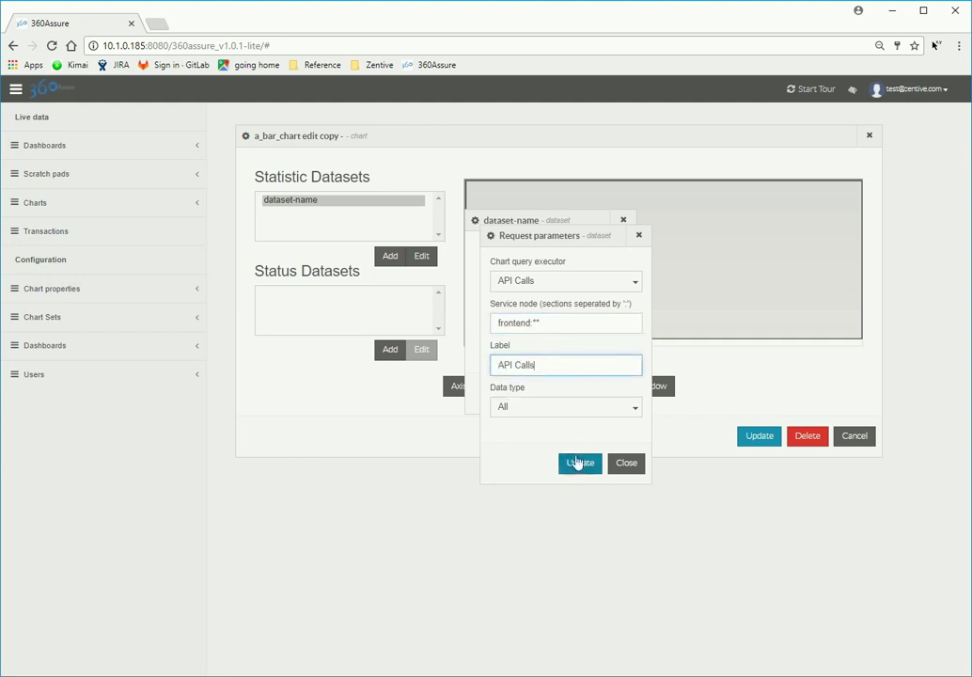
pyautogui.click(580, 463)
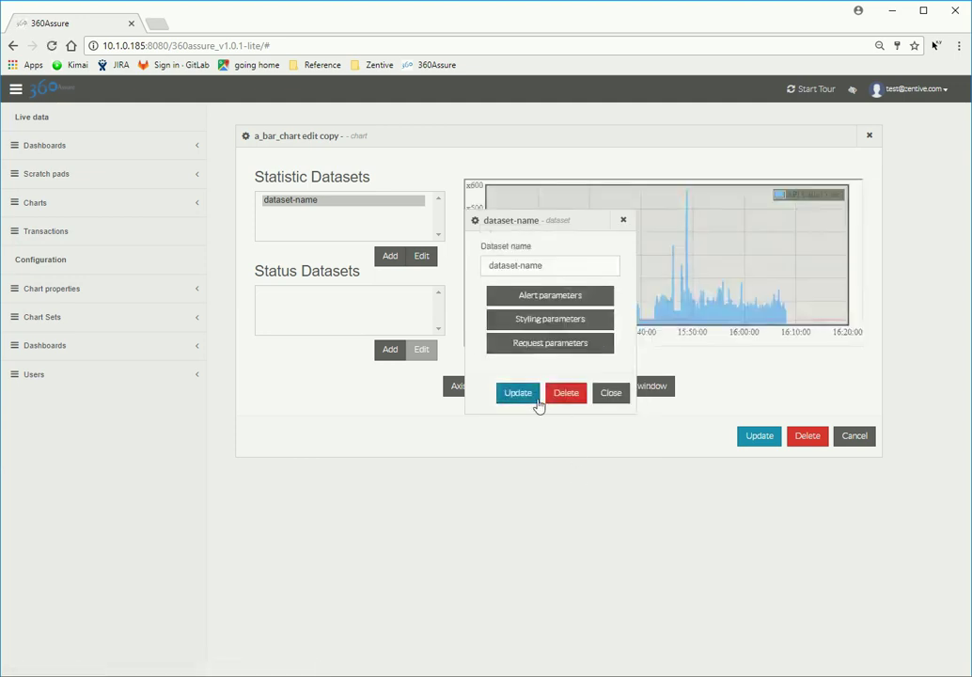
# Step: Apply the dataset settings and save the updated a_bar_chart, confirming the update
pyautogui.click(537, 402)
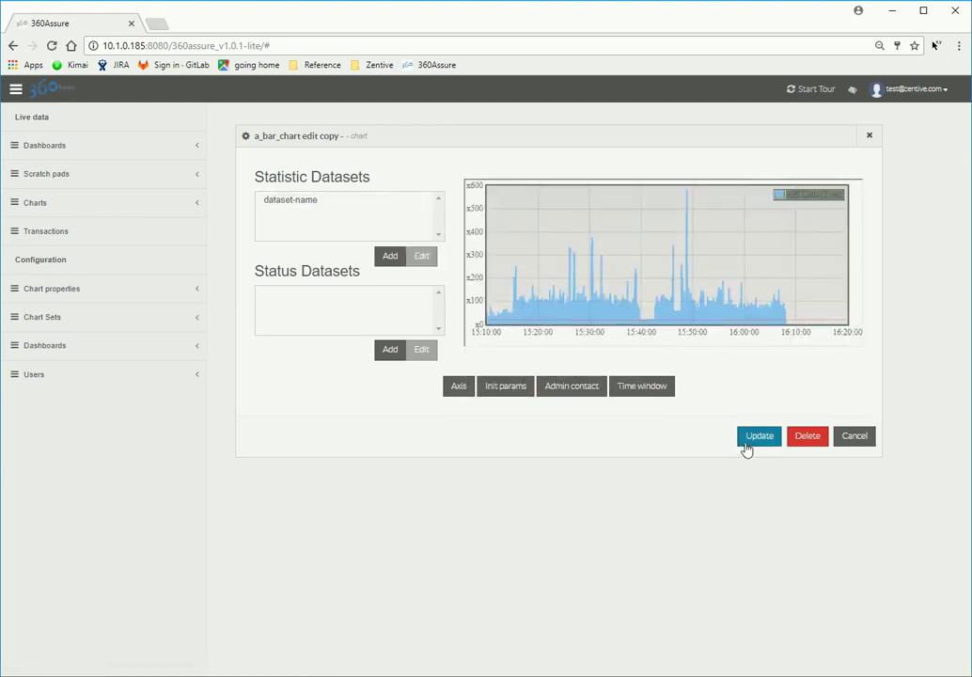
pyautogui.click(758, 436)
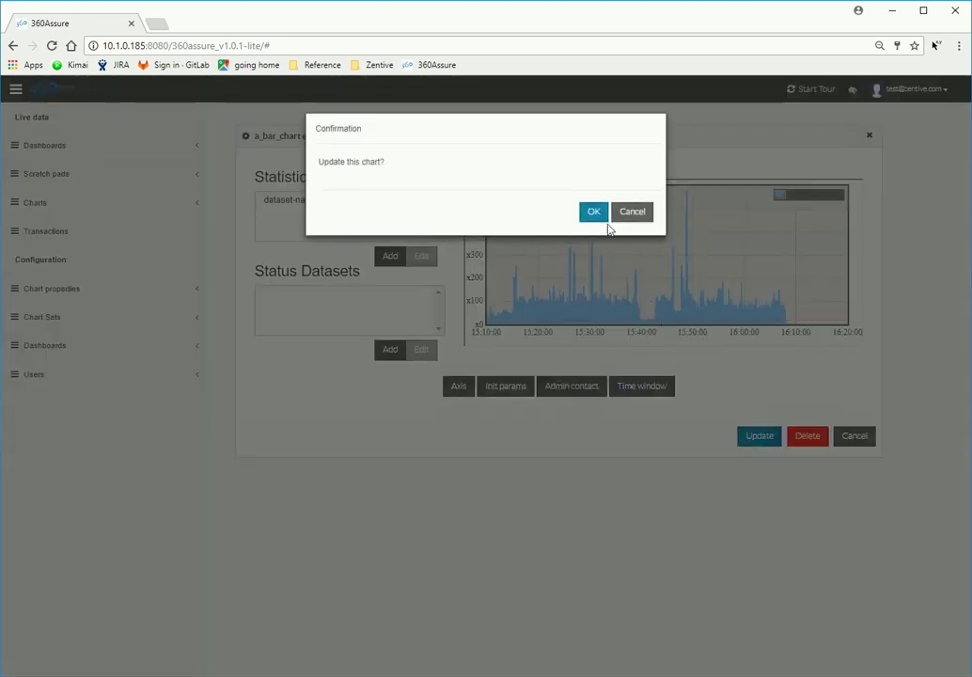
pyautogui.click(594, 212)
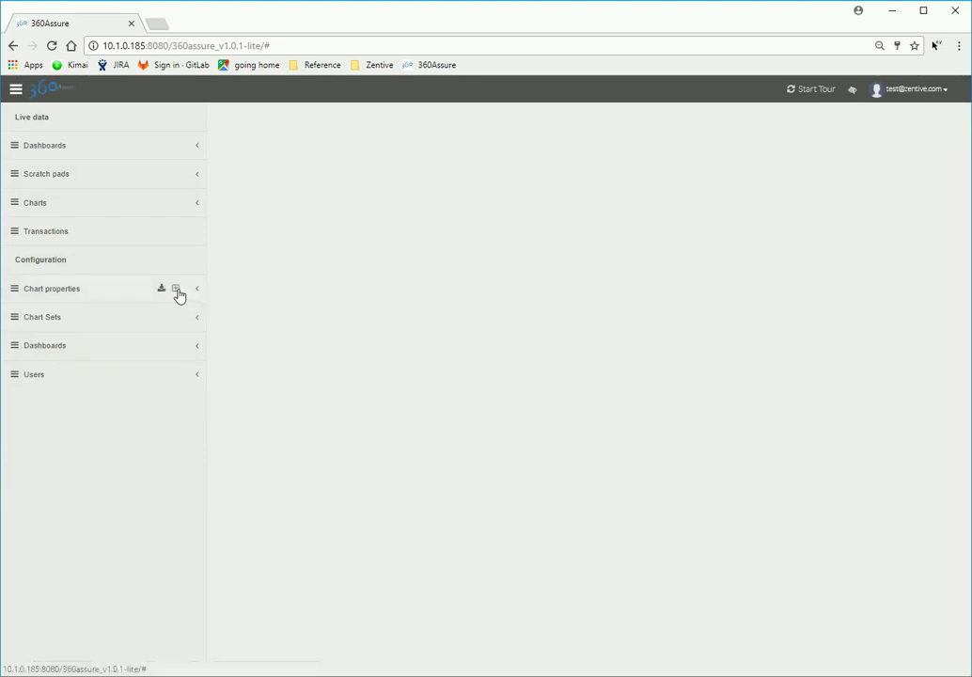
# Step: Create a chart named a_pie_status from the template-pie-status template
pyautogui.click(186, 292)
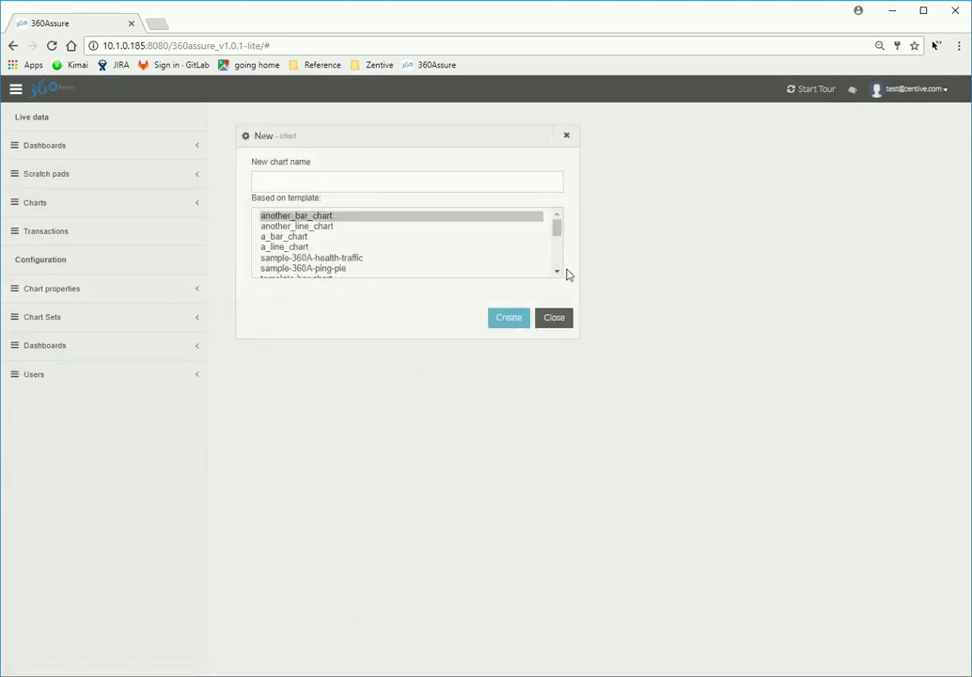
pyautogui.scroll(-2, 561, 268)
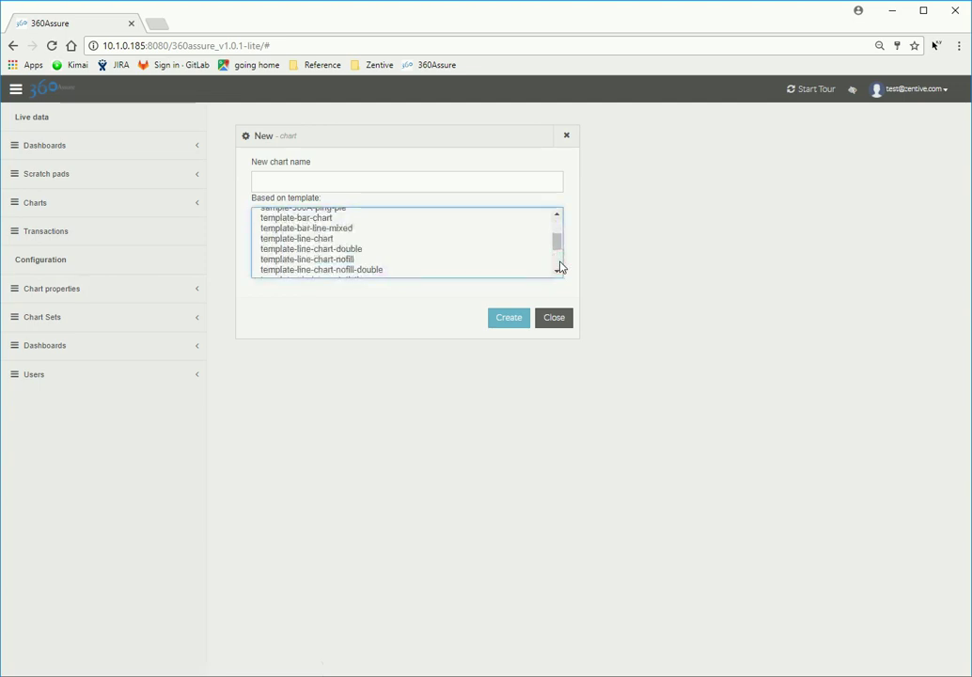
pyautogui.scroll(-1, 561, 268)
pyautogui.click(320, 252)
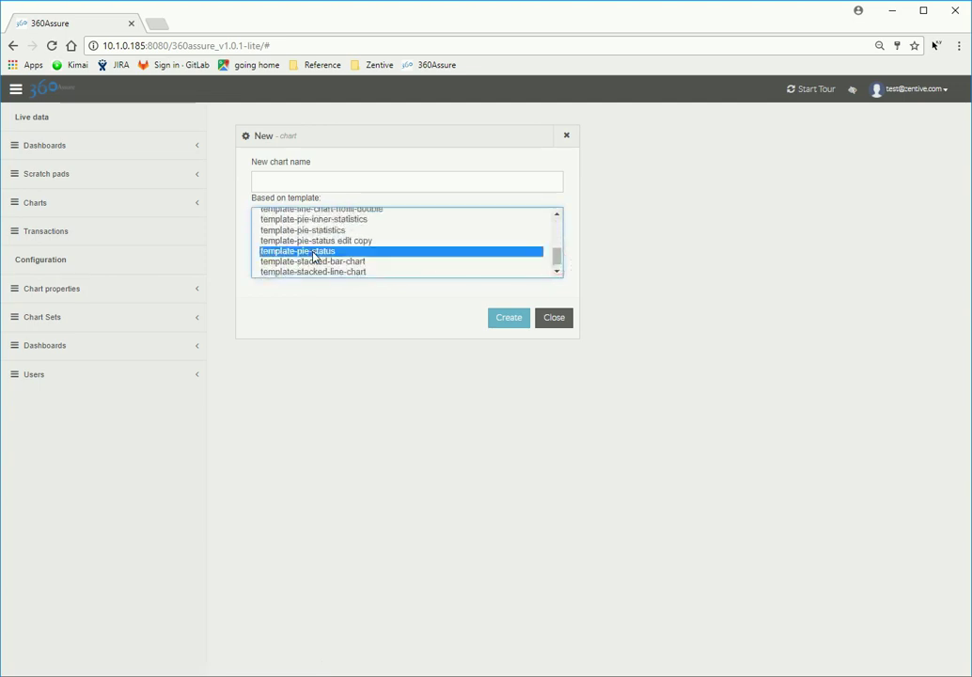
pyautogui.click(432, 184)
pyautogui.write('a_')
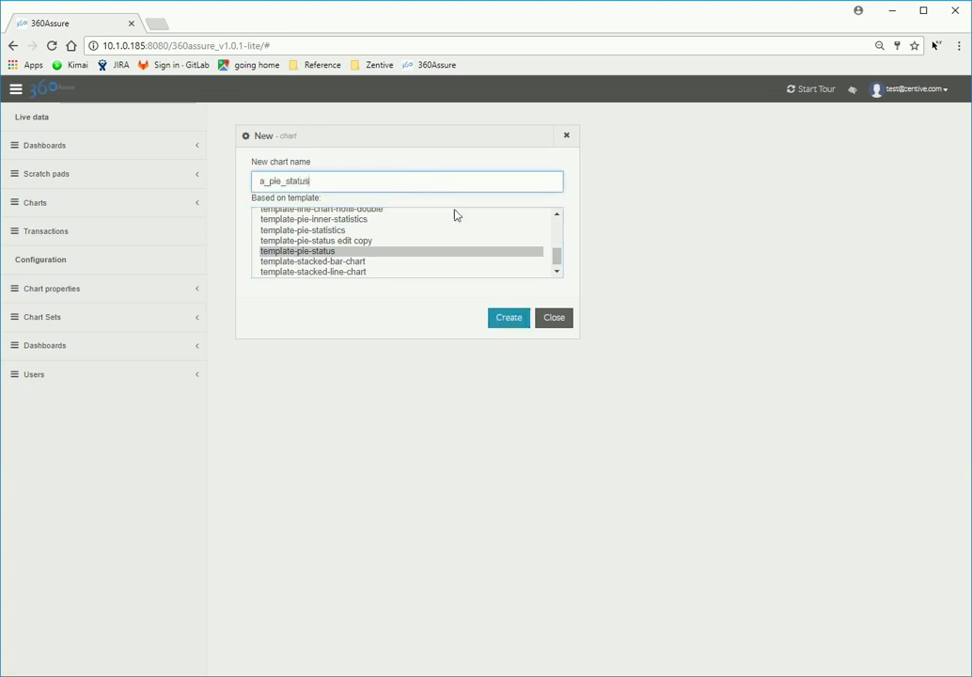
pyautogui.write('pie_status')
pyautogui.click(523, 322)
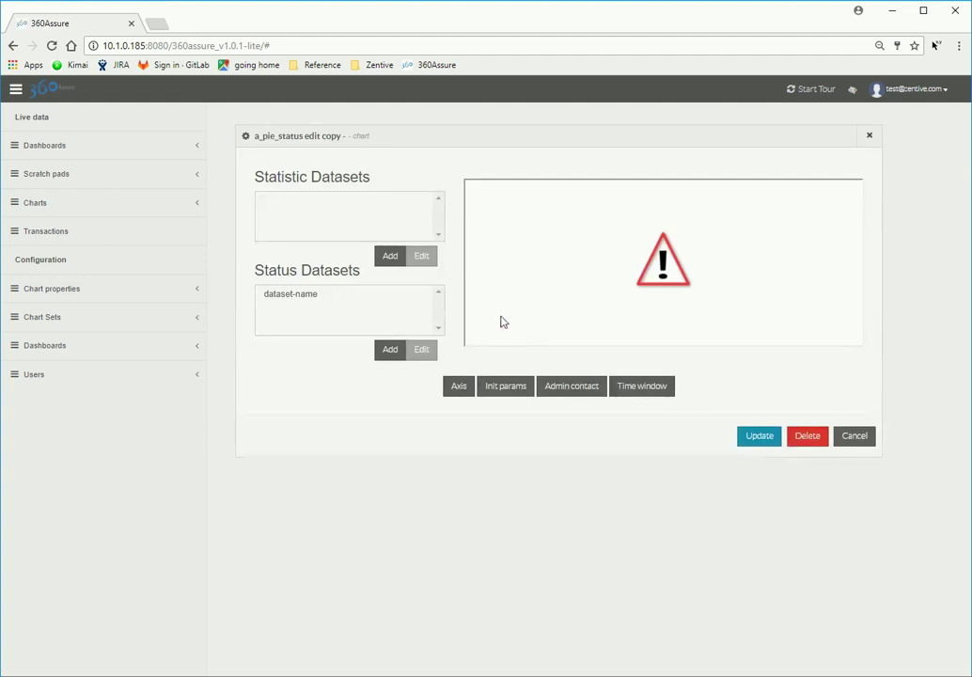
# Step: Set the a_pie_status status dataset's service node to frontend:* and save the chart
pyautogui.click(311, 295)
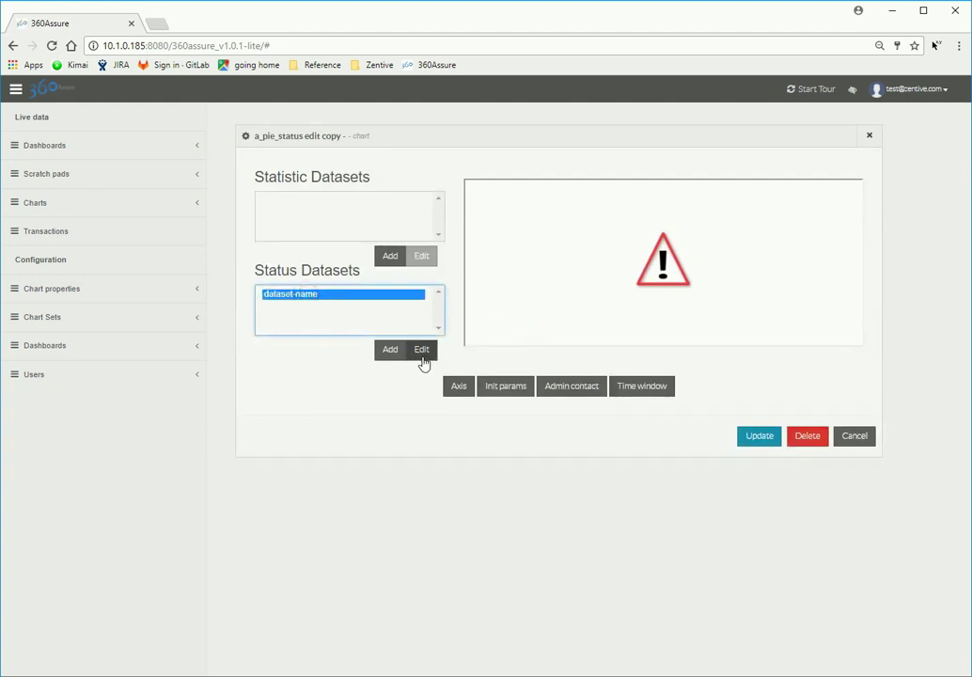
pyautogui.click(422, 356)
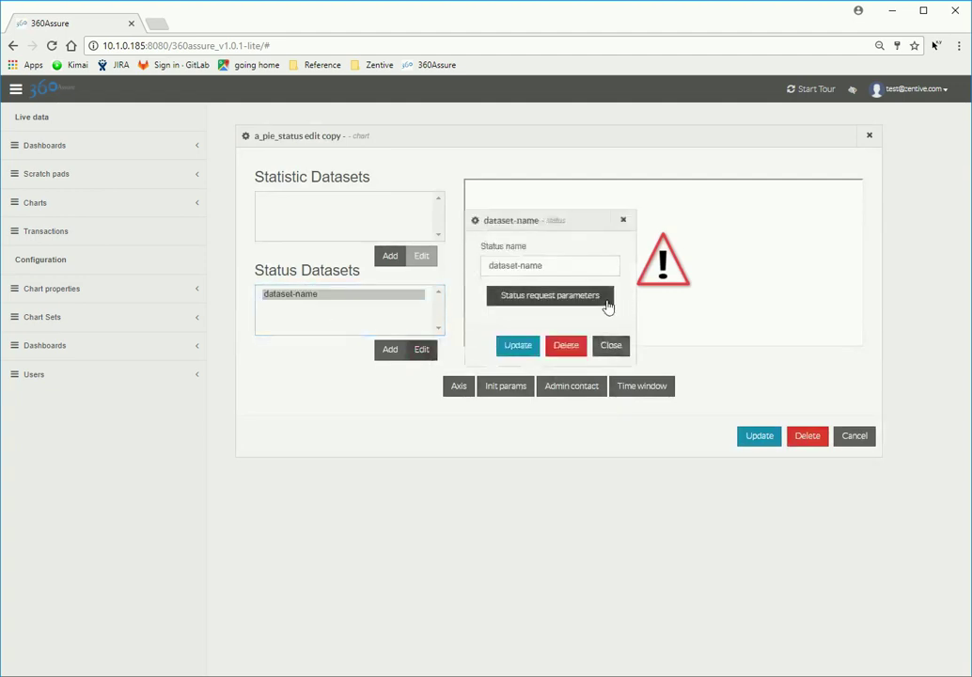
pyautogui.click(607, 299)
pyautogui.click(564, 361)
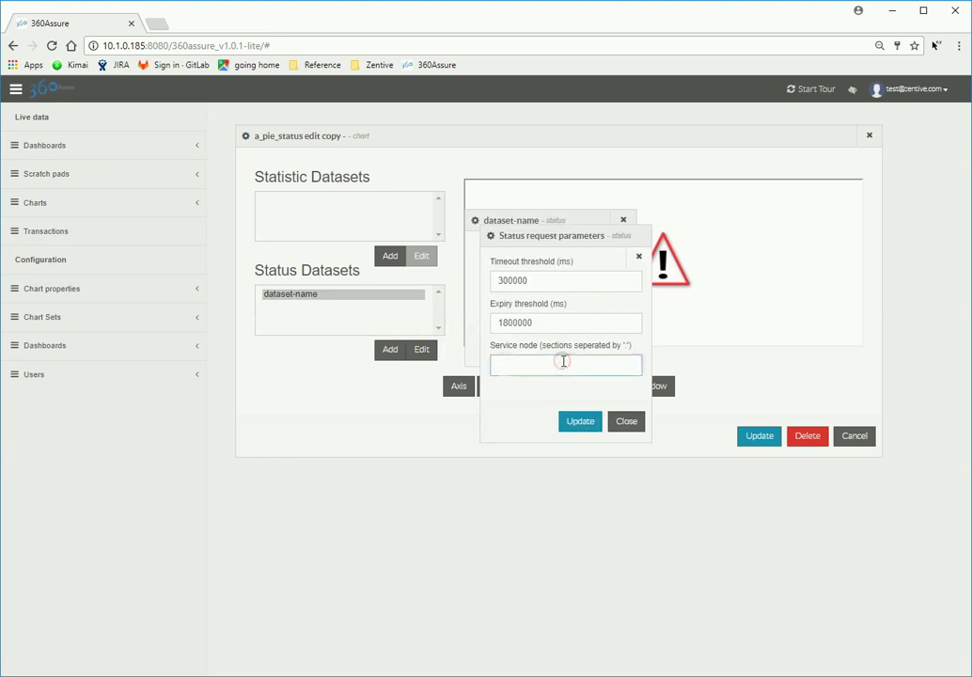
pyautogui.write('f')
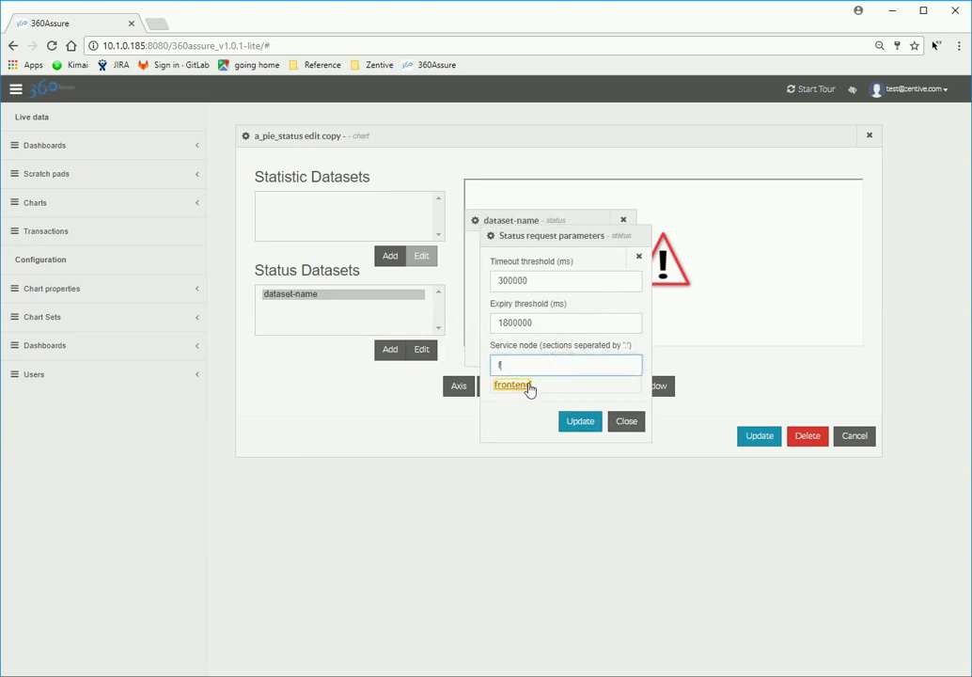
pyautogui.click(531, 387)
pyautogui.write(':')
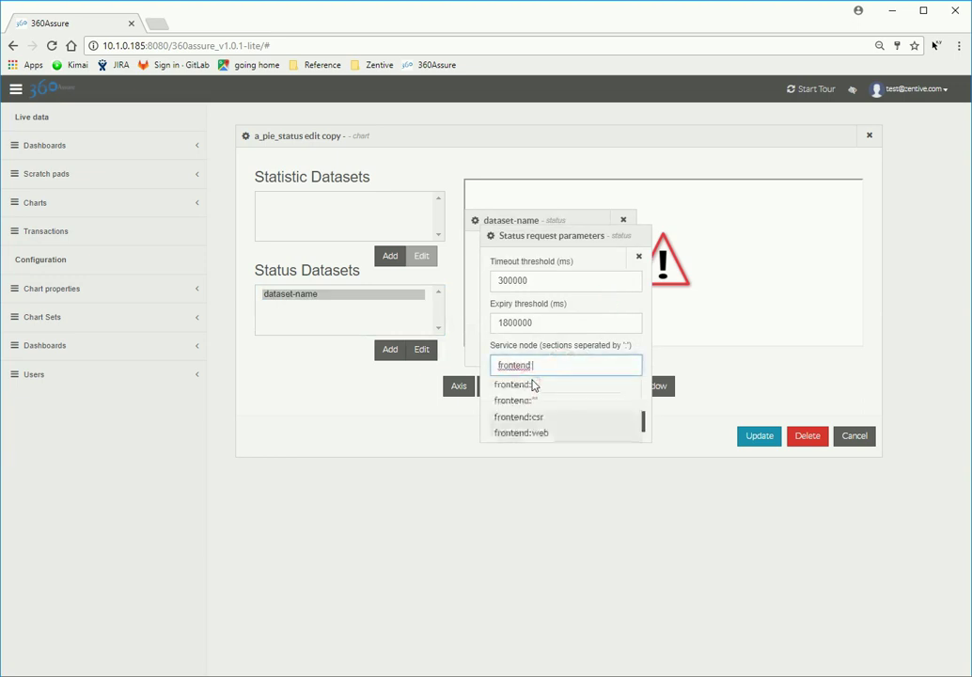
pyautogui.click(538, 404)
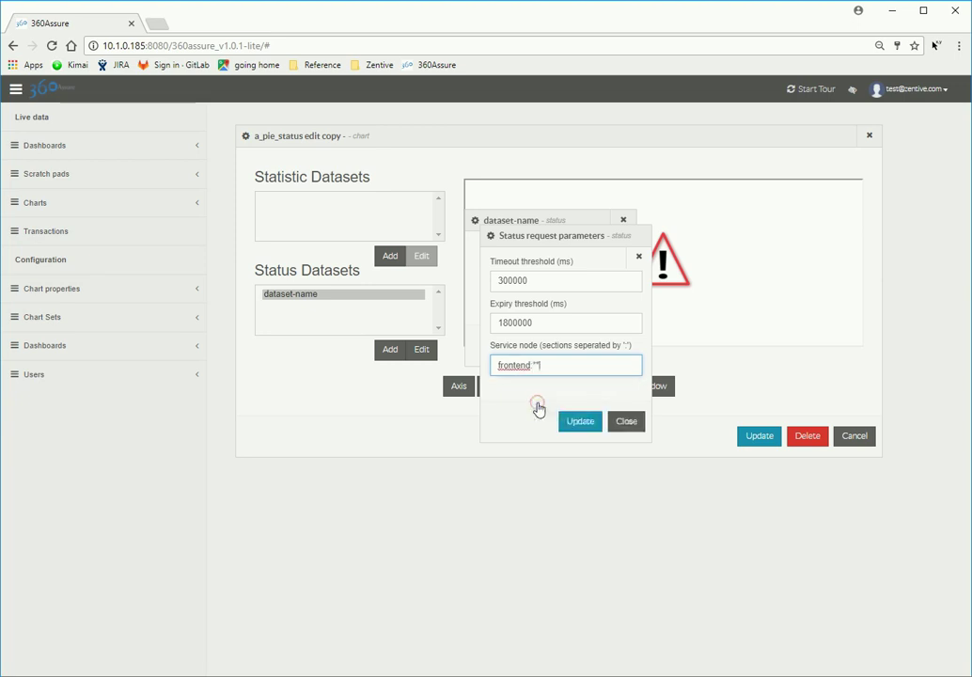
pyautogui.click(592, 426)
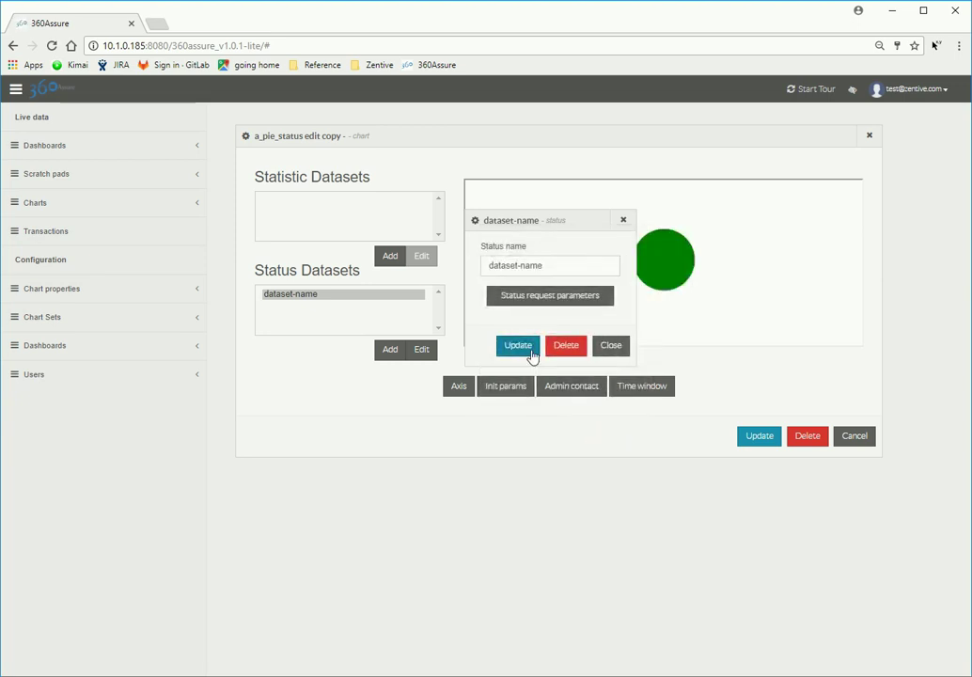
pyautogui.click(526, 348)
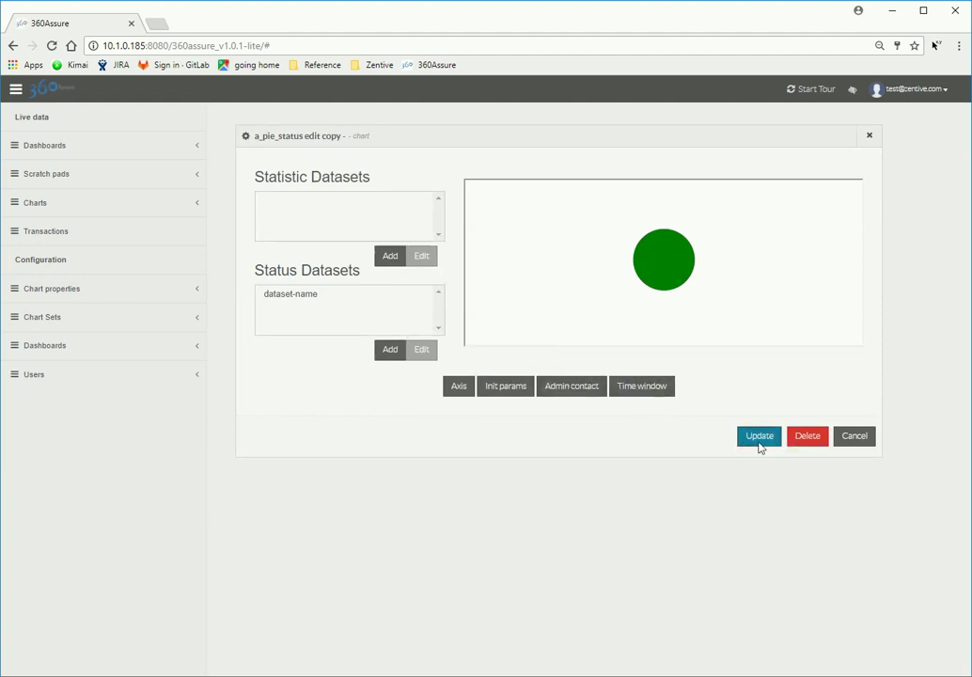
pyautogui.click(760, 437)
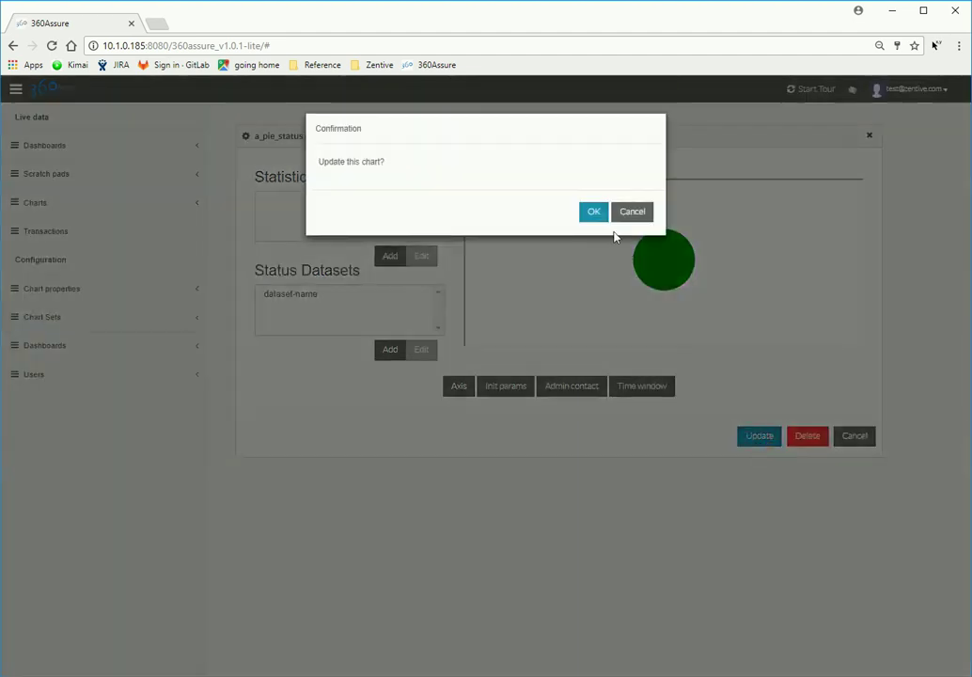
pyautogui.click(599, 220)
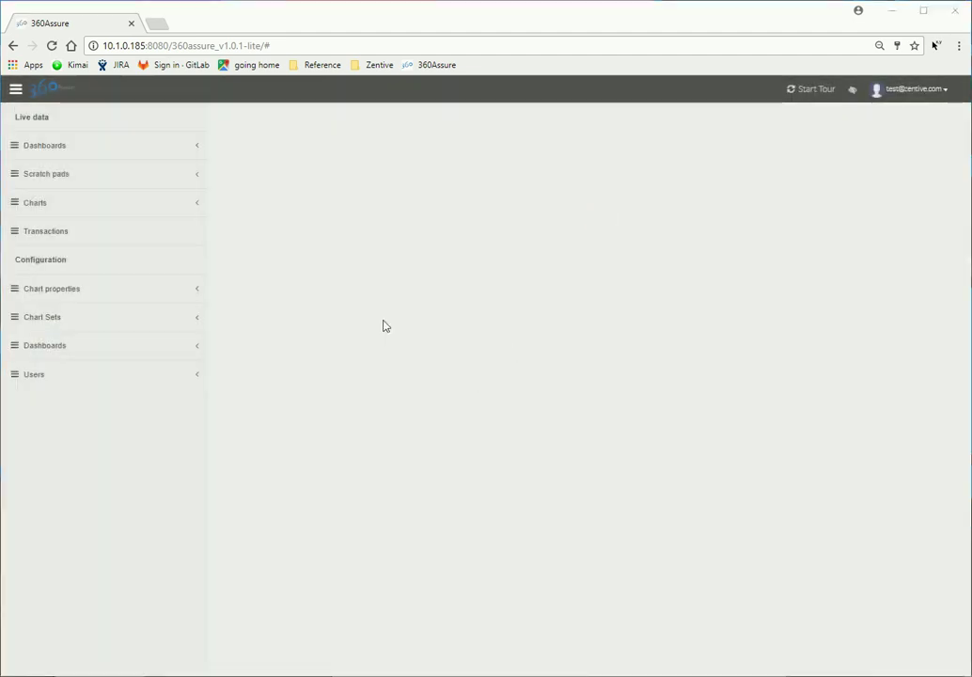
# Step: Create a chart named a_pie_inner_satistics from the template-pie-inner-statistics template
pyautogui.click(178, 291)
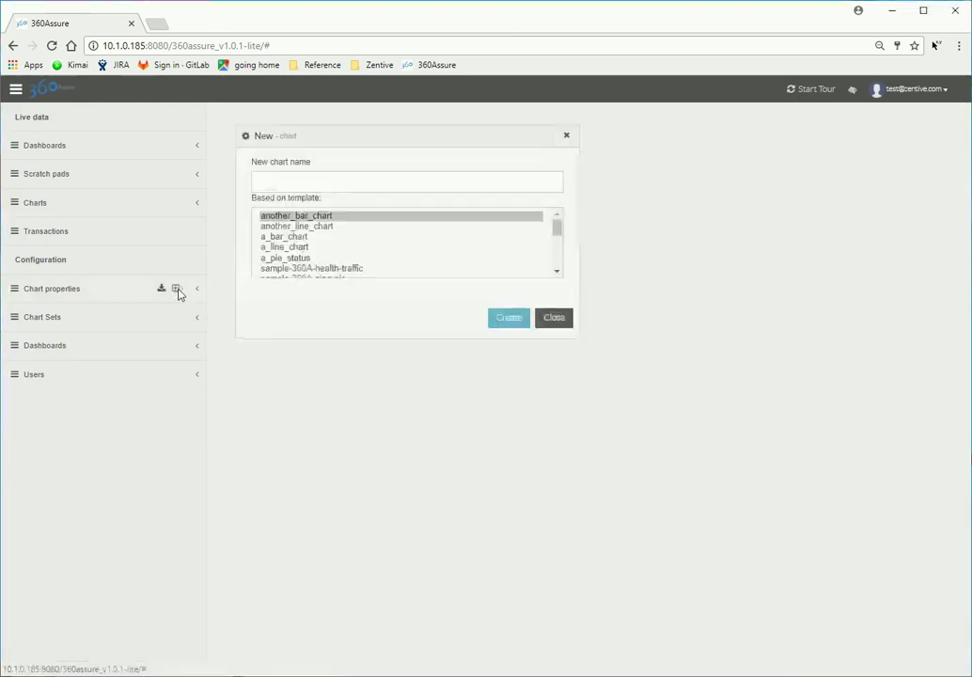
pyautogui.click(558, 261)
pyautogui.click(558, 260)
pyautogui.click(557, 261)
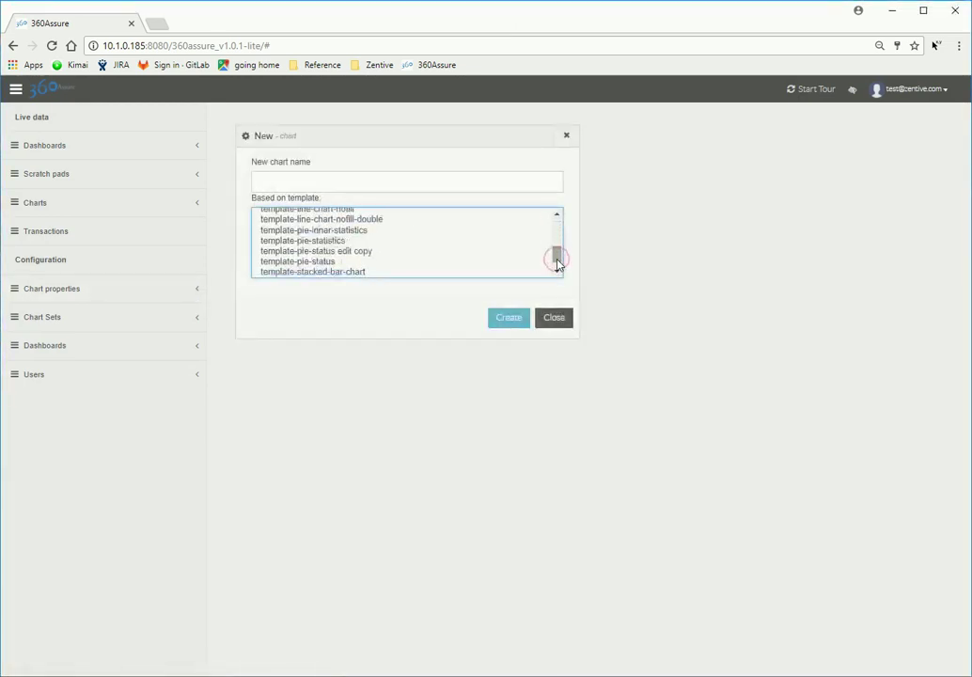
pyautogui.click(366, 232)
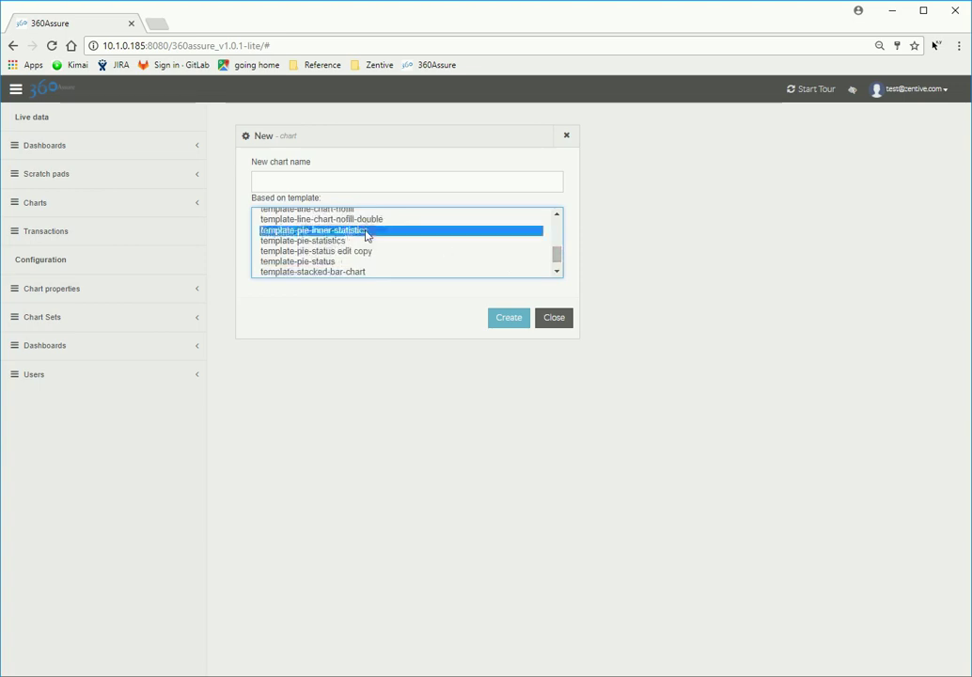
pyautogui.click(489, 184)
pyautogui.write('a')
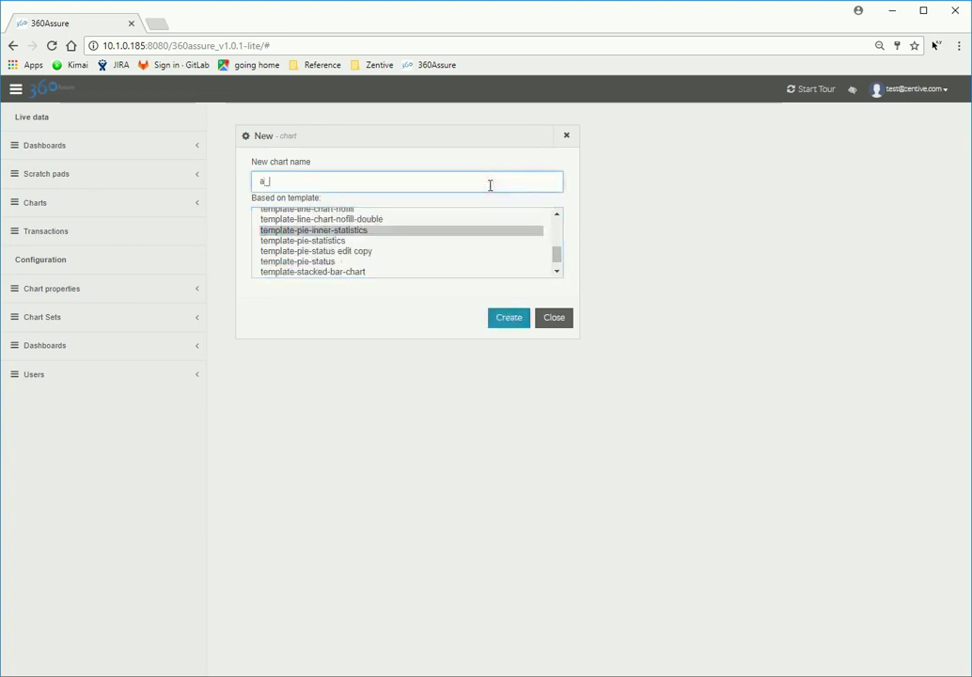
pyautogui.write('_pie_inner_sat')
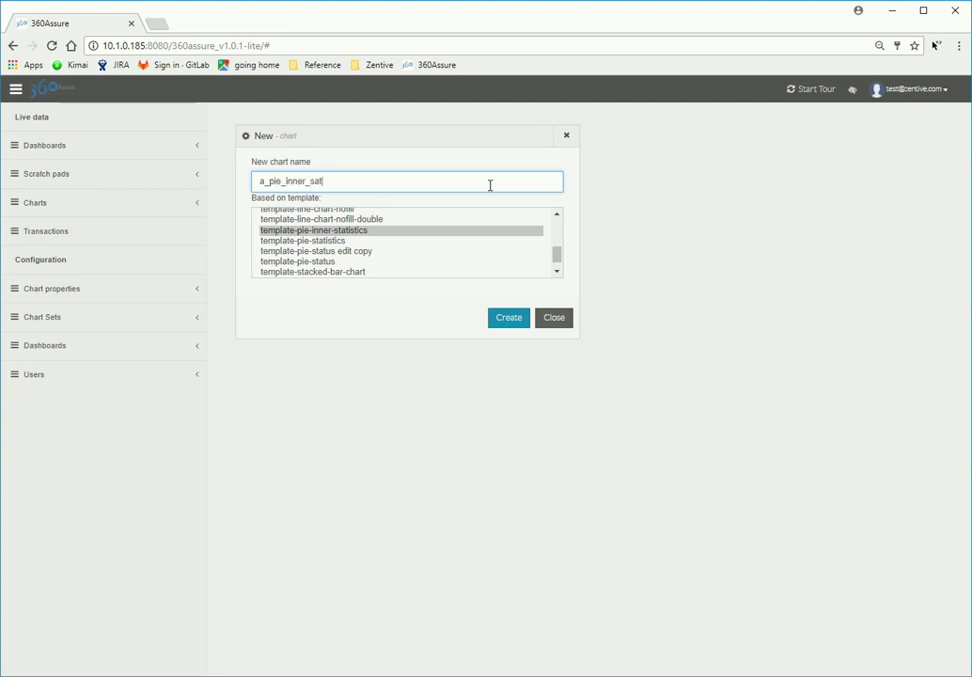
pyautogui.write('istics')
pyautogui.click(520, 323)
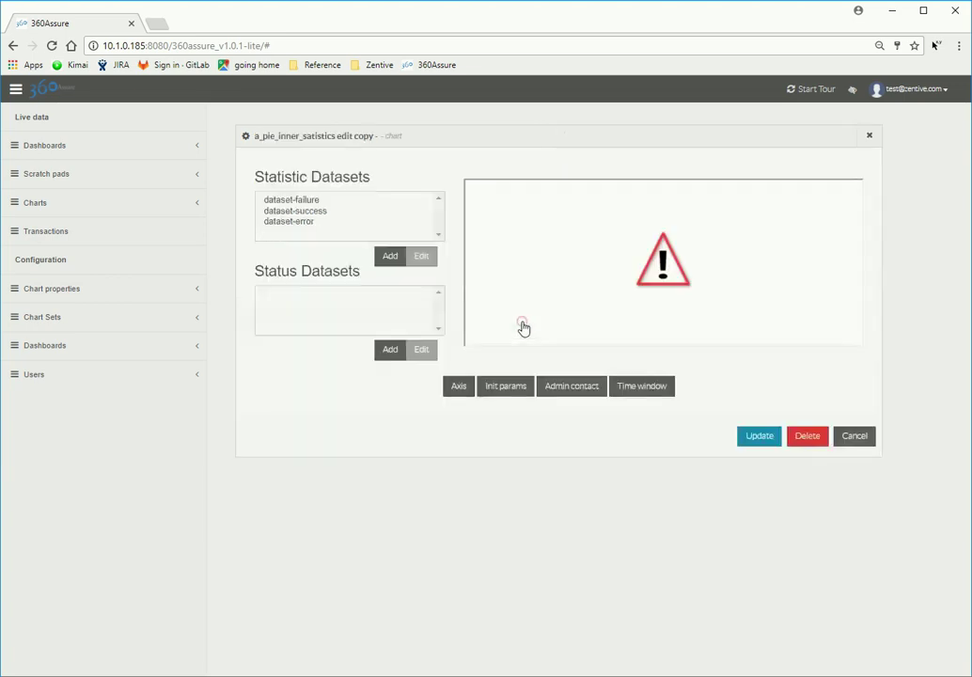
# Step: Set dataset-failure's service node to frontend:*
pyautogui.click(299, 201)
pyautogui.click(425, 257)
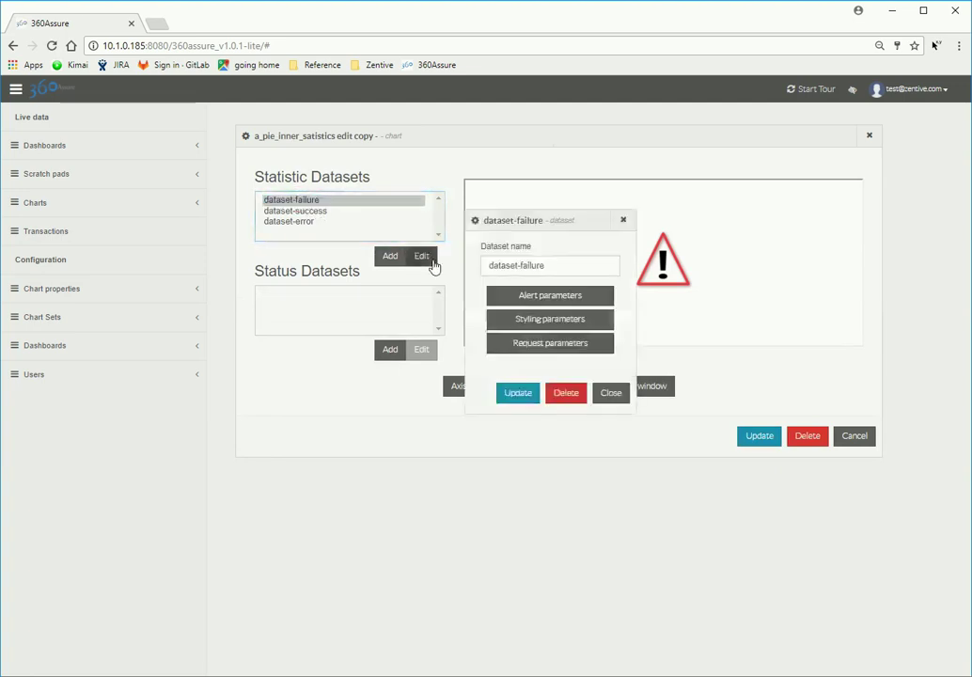
pyautogui.click(601, 342)
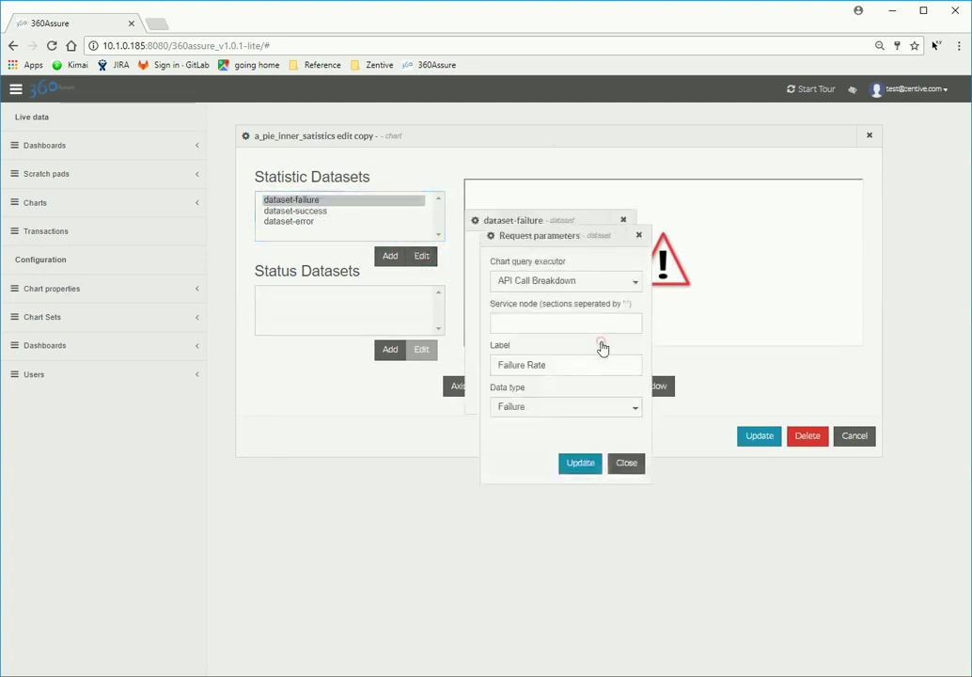
pyautogui.click(561, 323)
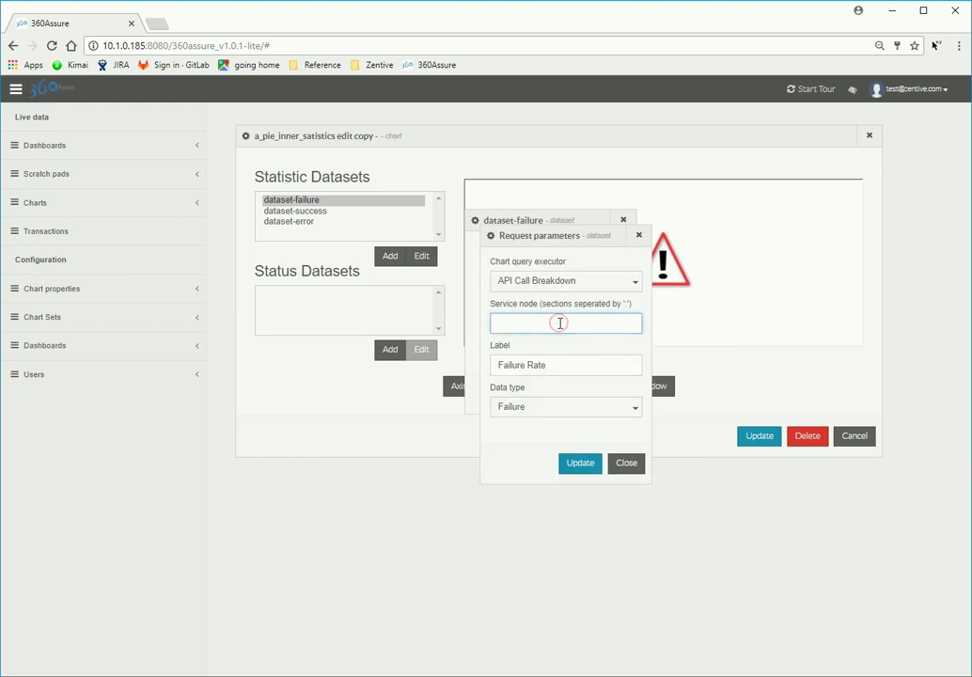
pyautogui.write('fr')
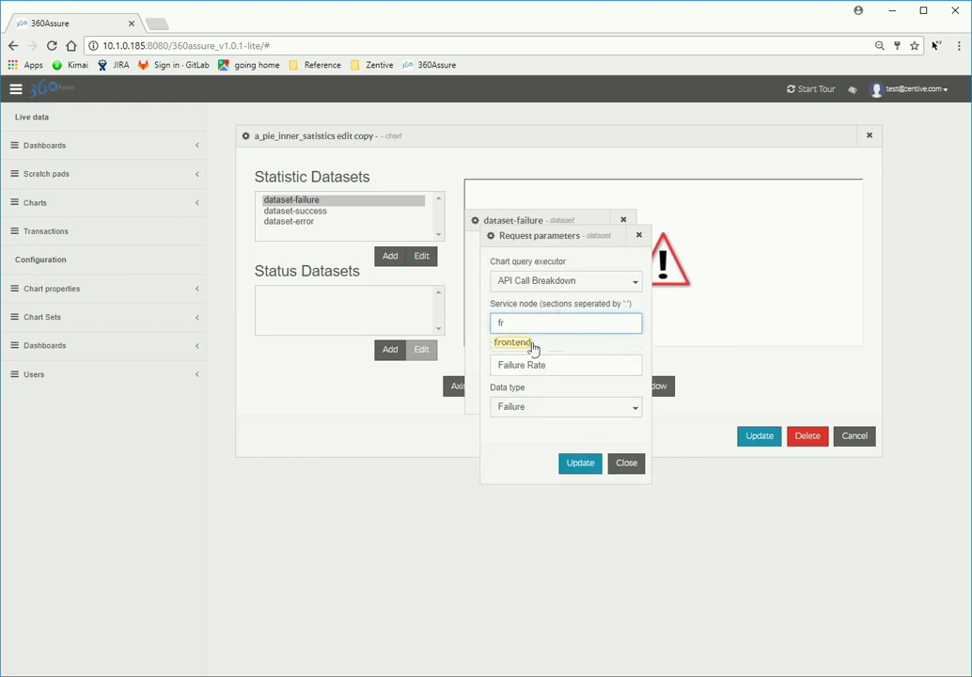
pyautogui.click(527, 343)
pyautogui.write(':')
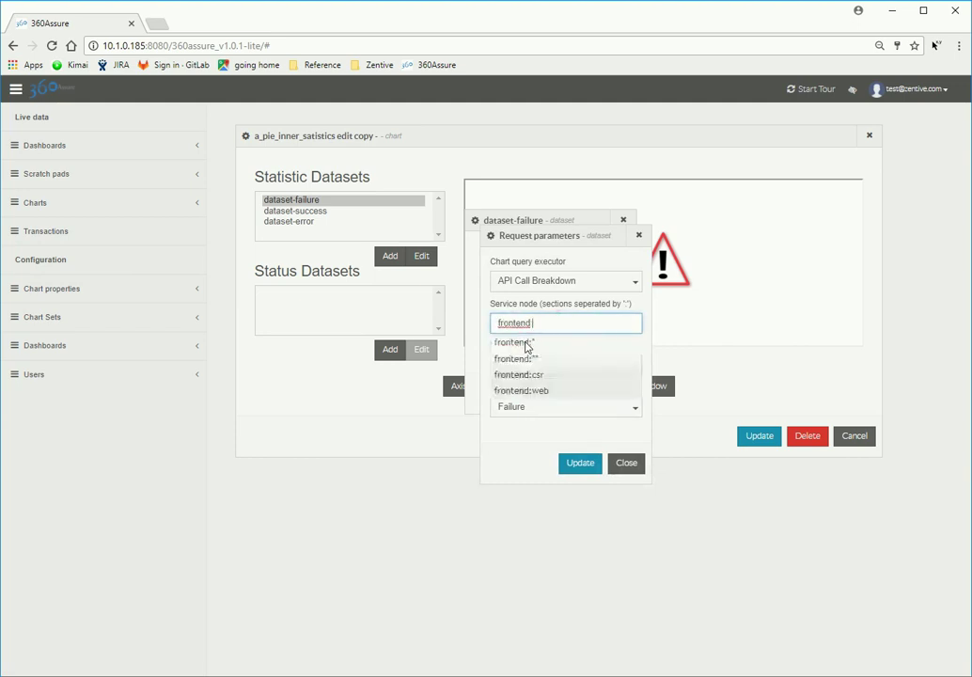
pyautogui.click(539, 362)
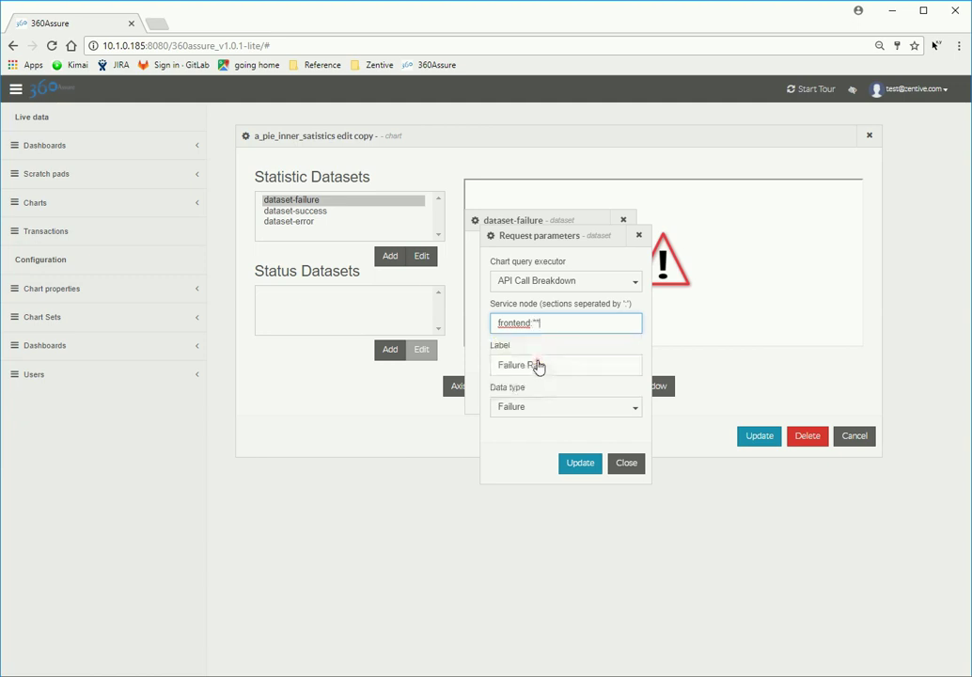
pyautogui.click(594, 478)
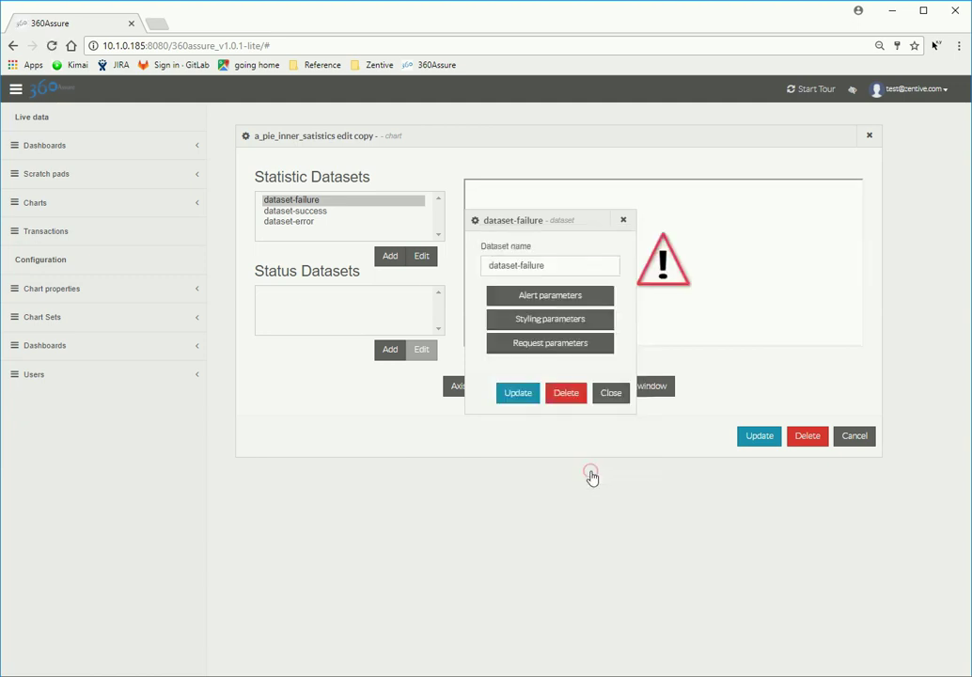
pyautogui.click(564, 393)
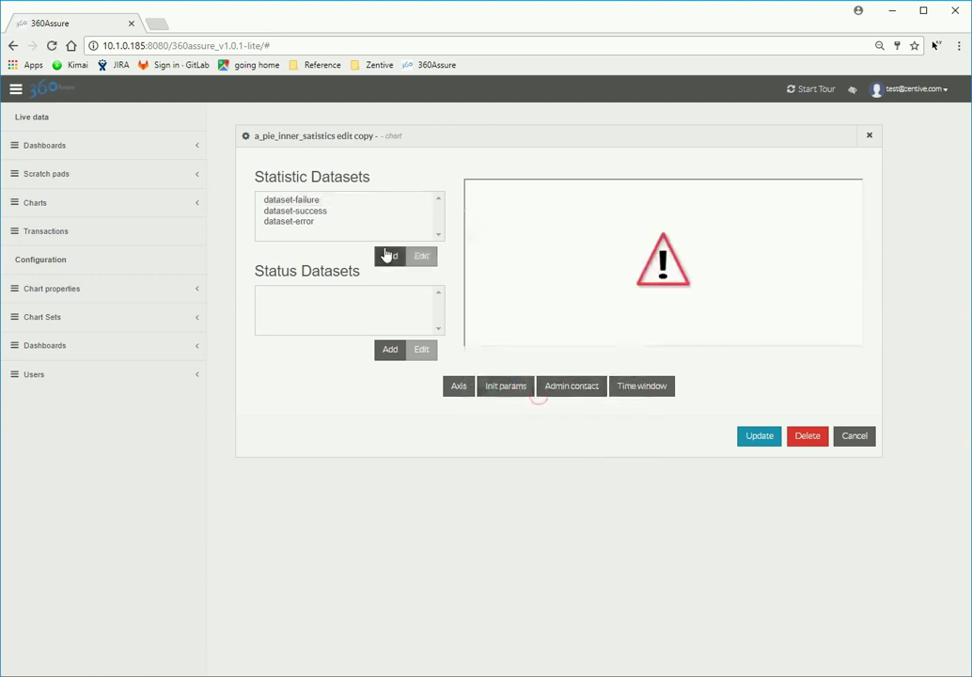
# Step: Set dataset-success's service node to frontend:*
pyautogui.click(317, 213)
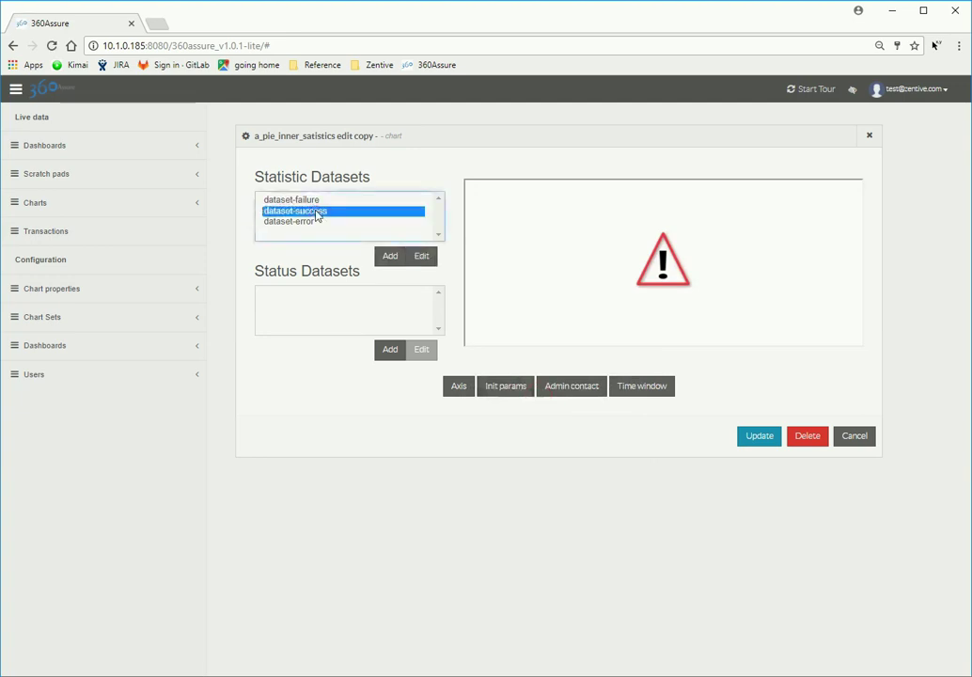
pyautogui.click(421, 262)
pyautogui.click(602, 344)
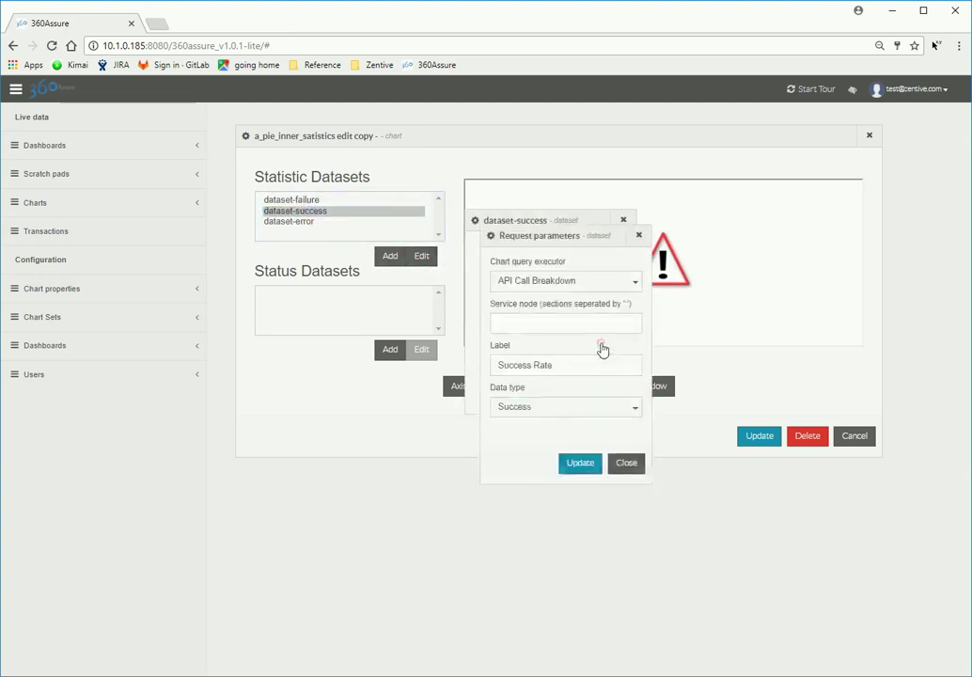
pyautogui.click(622, 323)
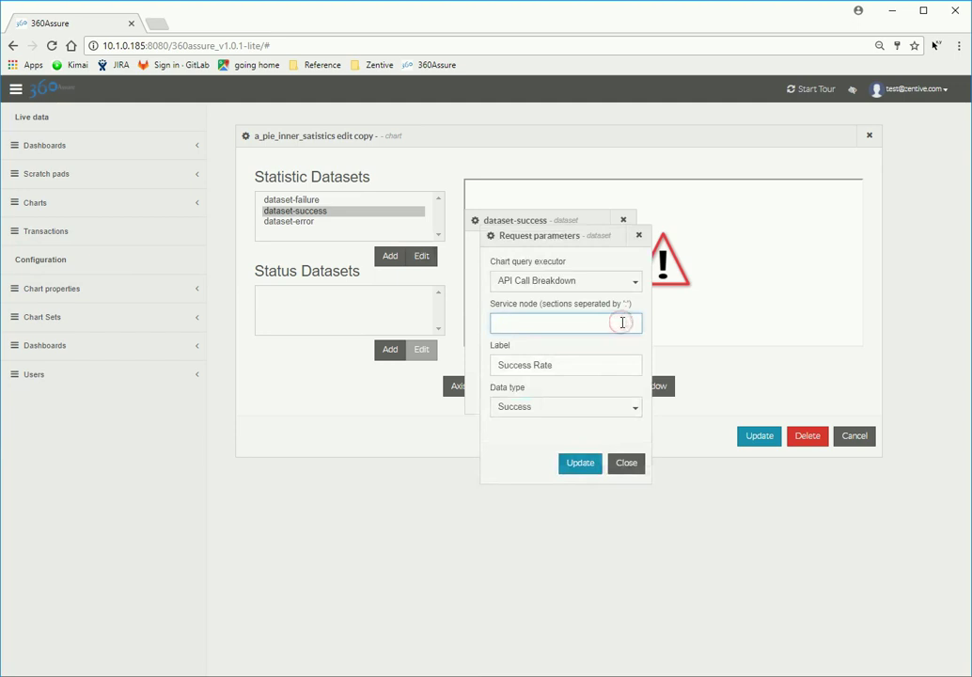
pyautogui.click(523, 359)
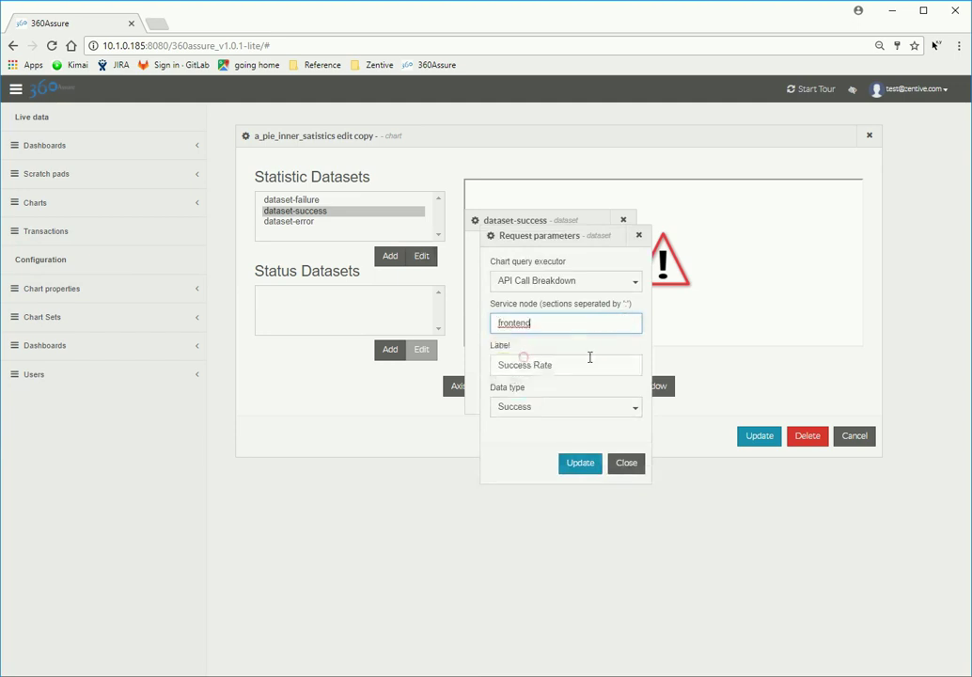
pyautogui.write(':')
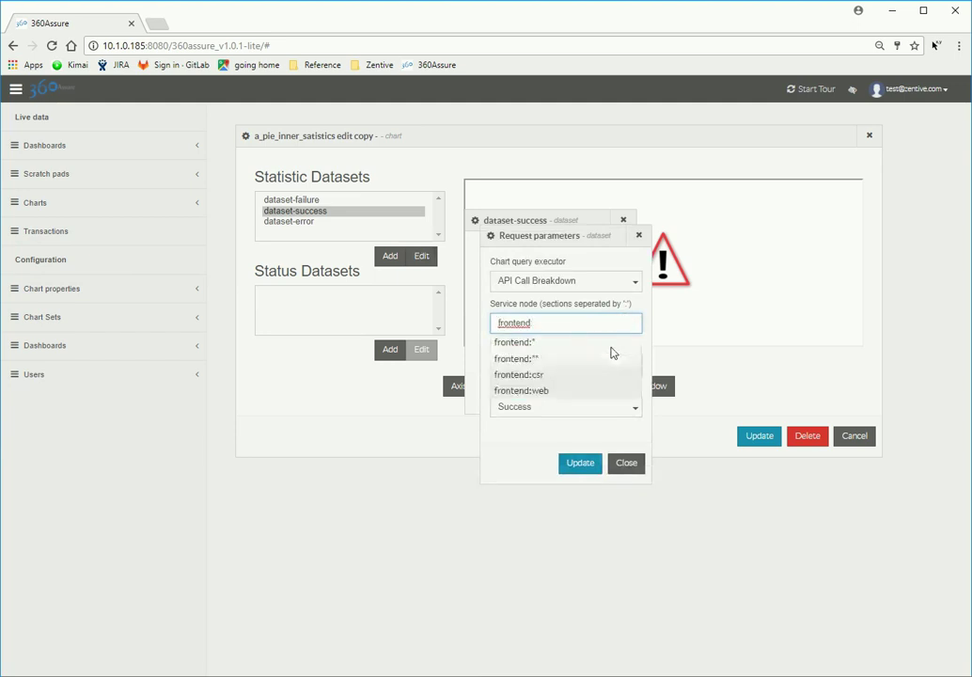
pyautogui.click(545, 364)
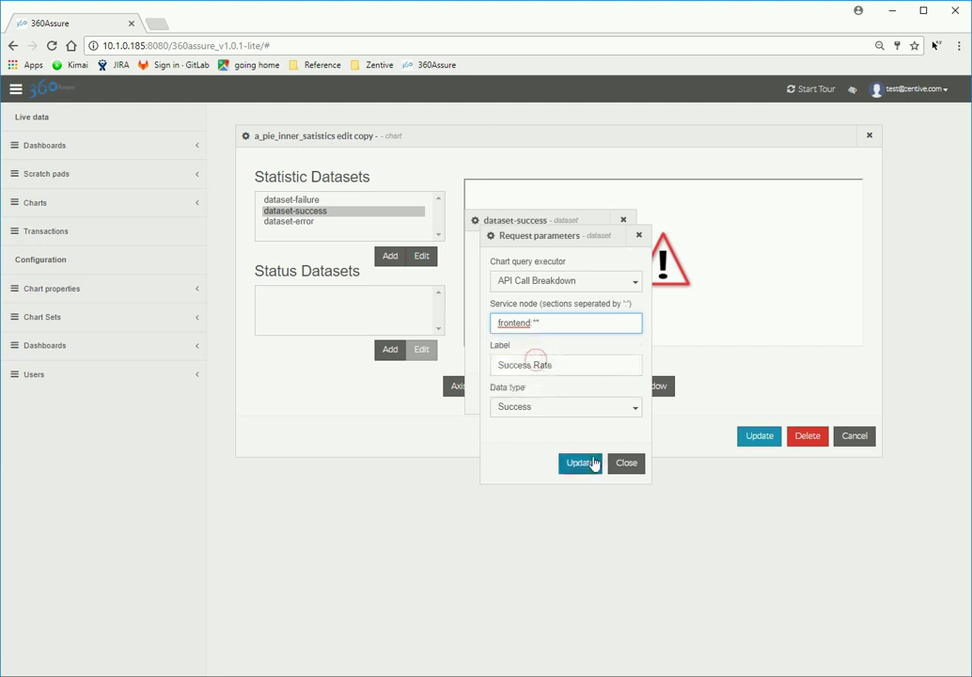
pyautogui.click(584, 463)
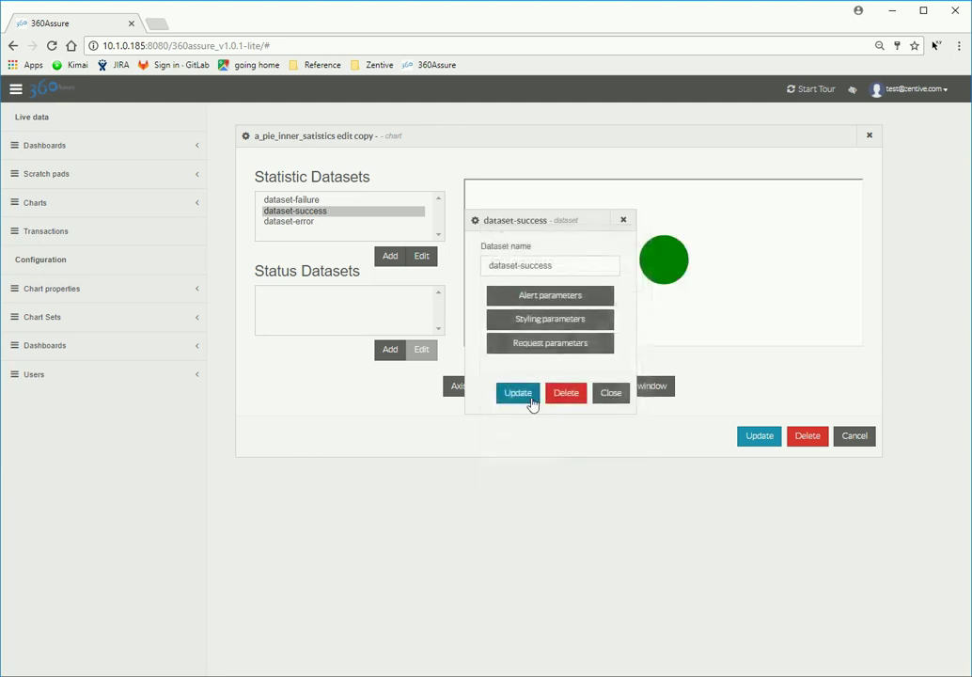
pyautogui.click(525, 395)
# Step: Set dataset-error's service node to frontend:* and save the a_pie_inner_satistics chart
pyautogui.click(304, 223)
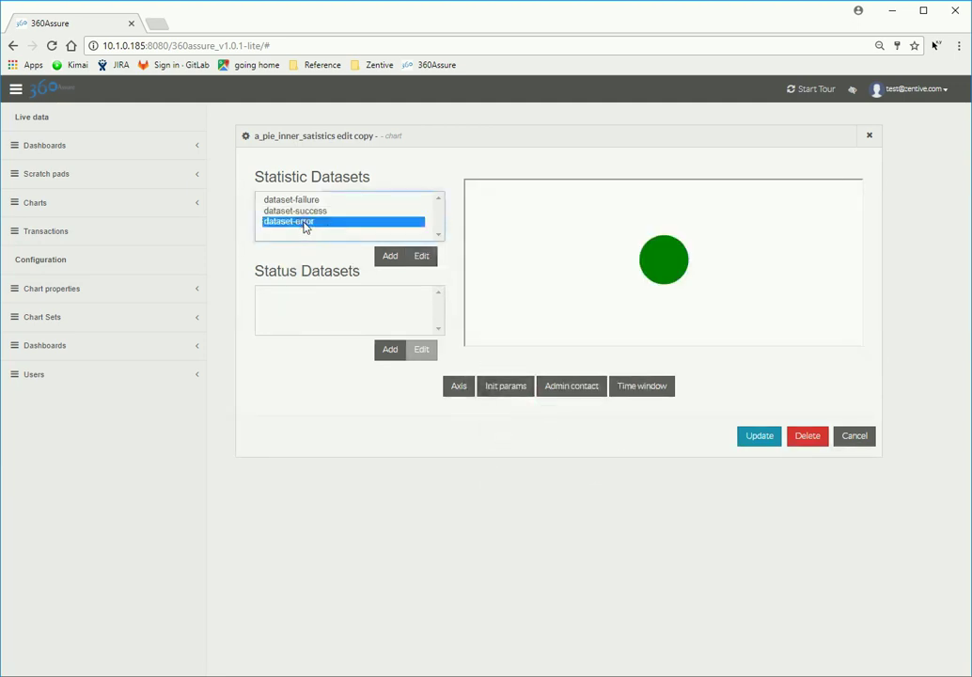
pyautogui.click(416, 261)
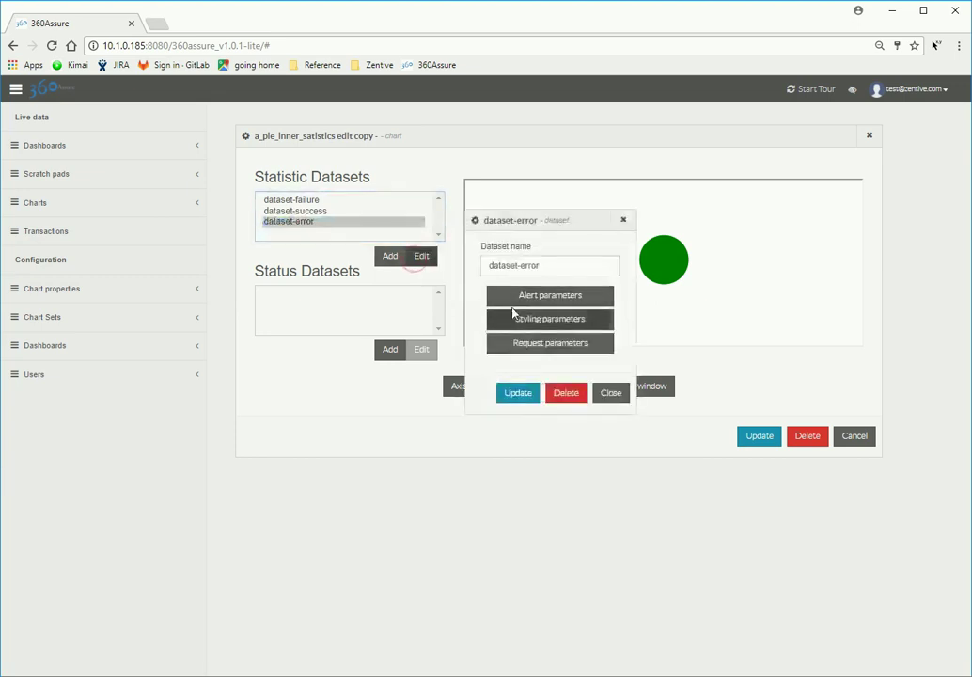
pyautogui.click(608, 344)
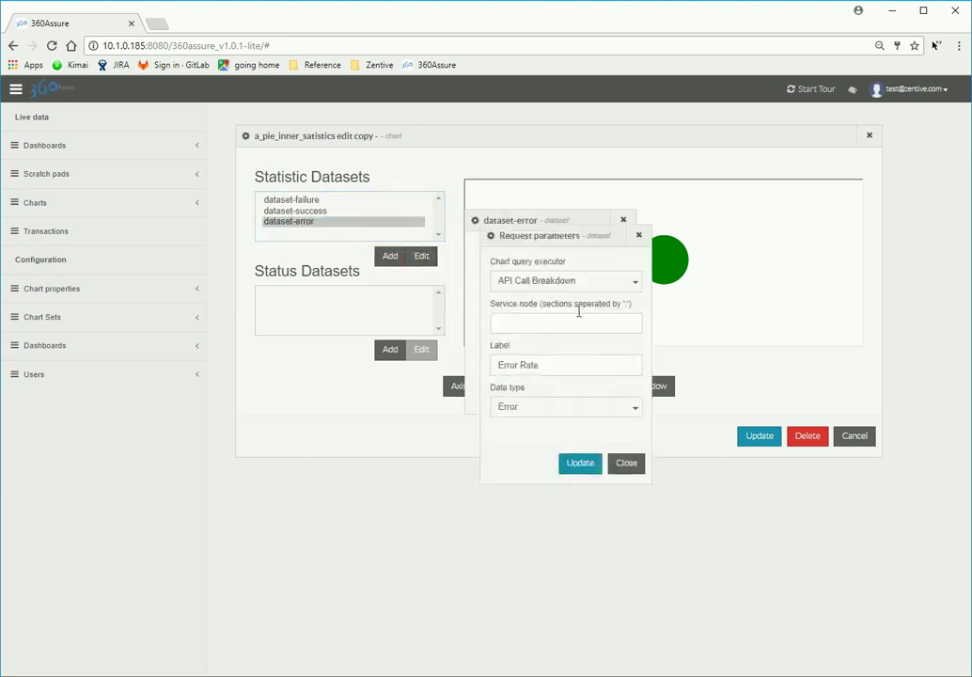
pyautogui.click(578, 320)
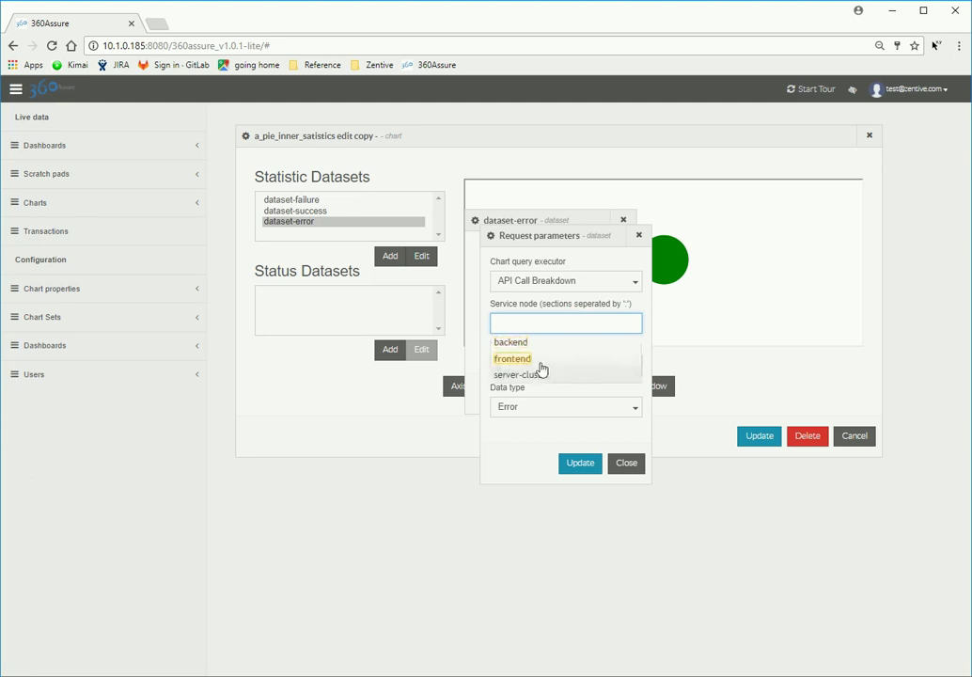
pyautogui.click(537, 361)
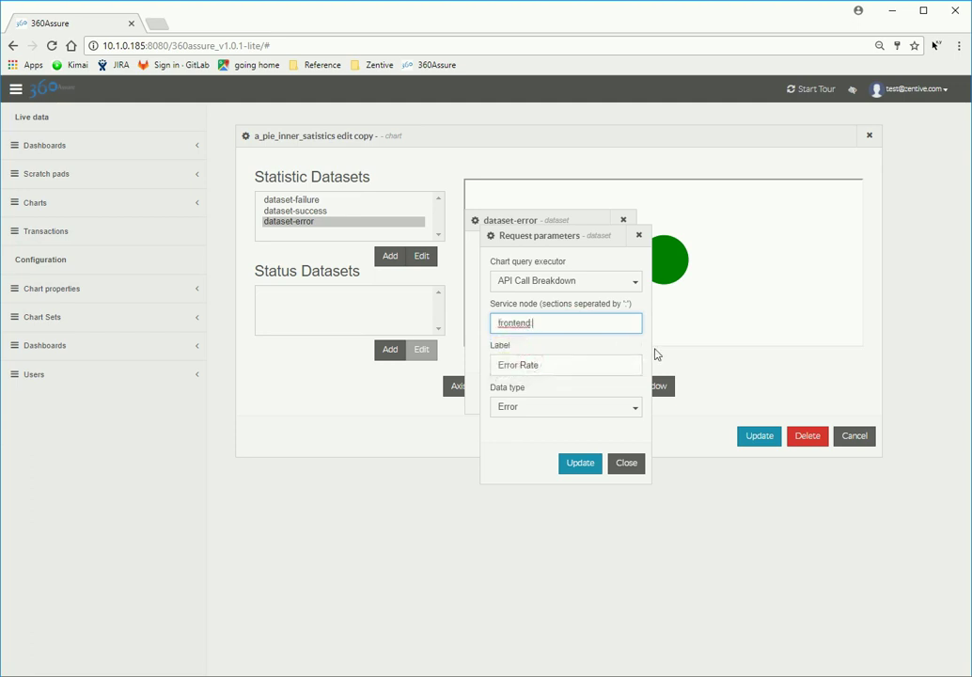
pyautogui.write(':')
pyautogui.click(543, 367)
pyautogui.click(581, 463)
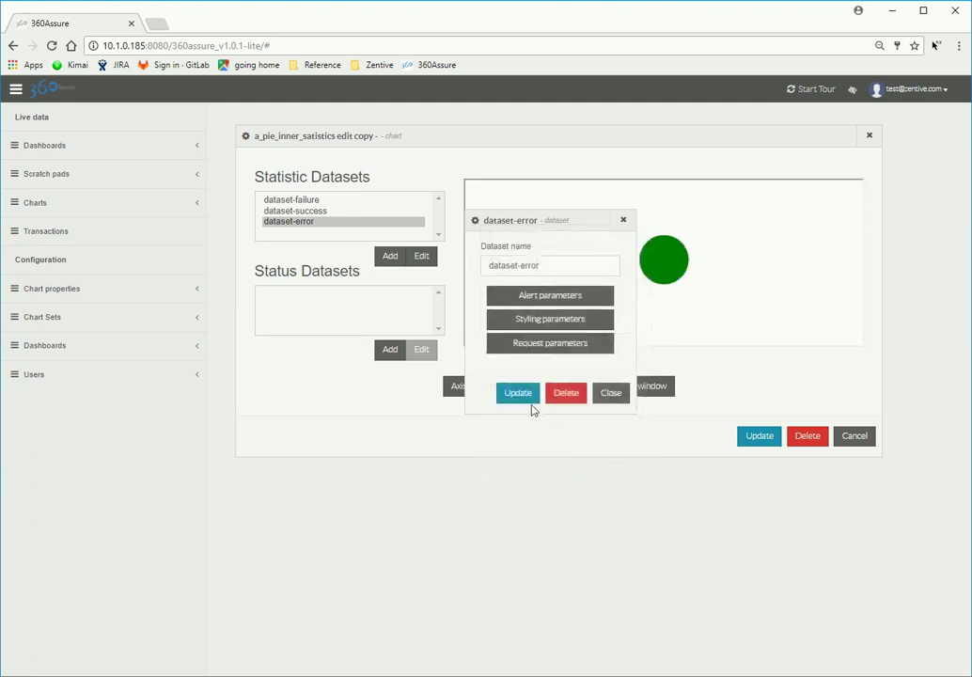
pyautogui.click(528, 399)
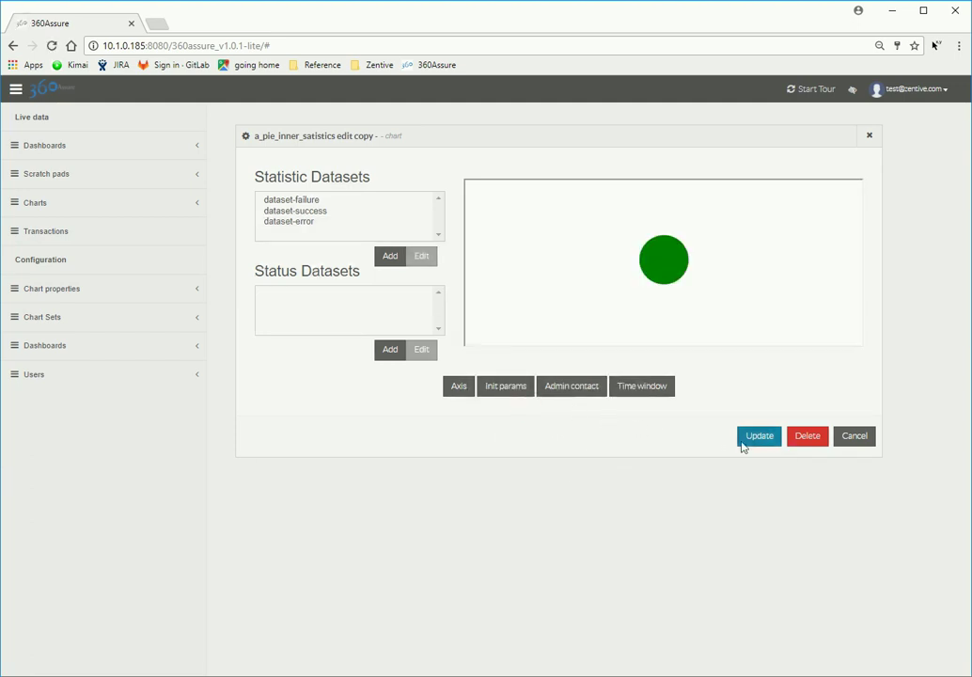
pyautogui.click(748, 443)
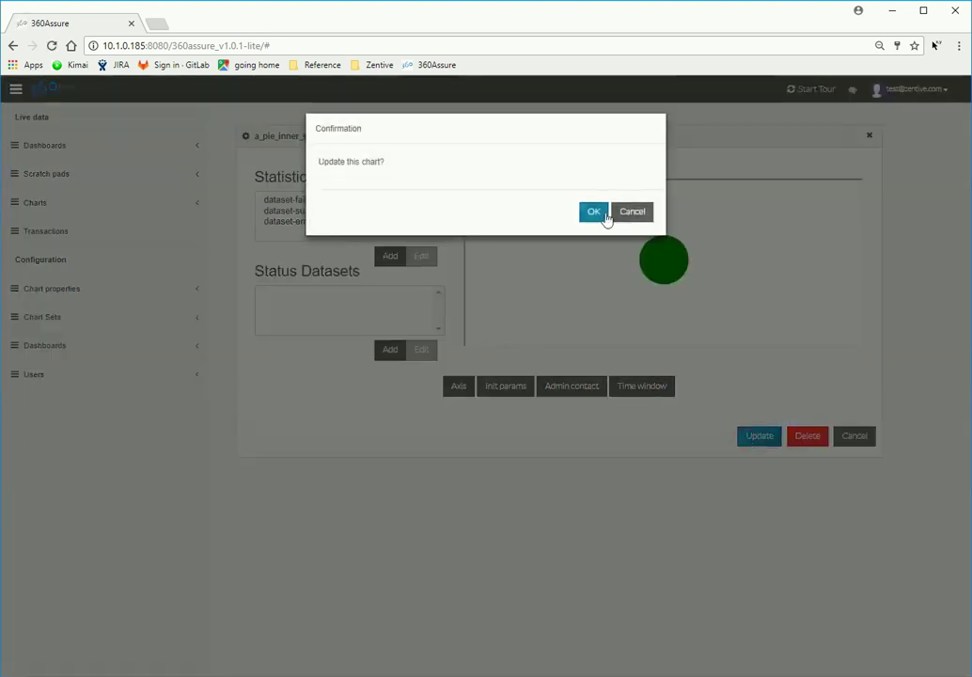
pyautogui.click(595, 214)
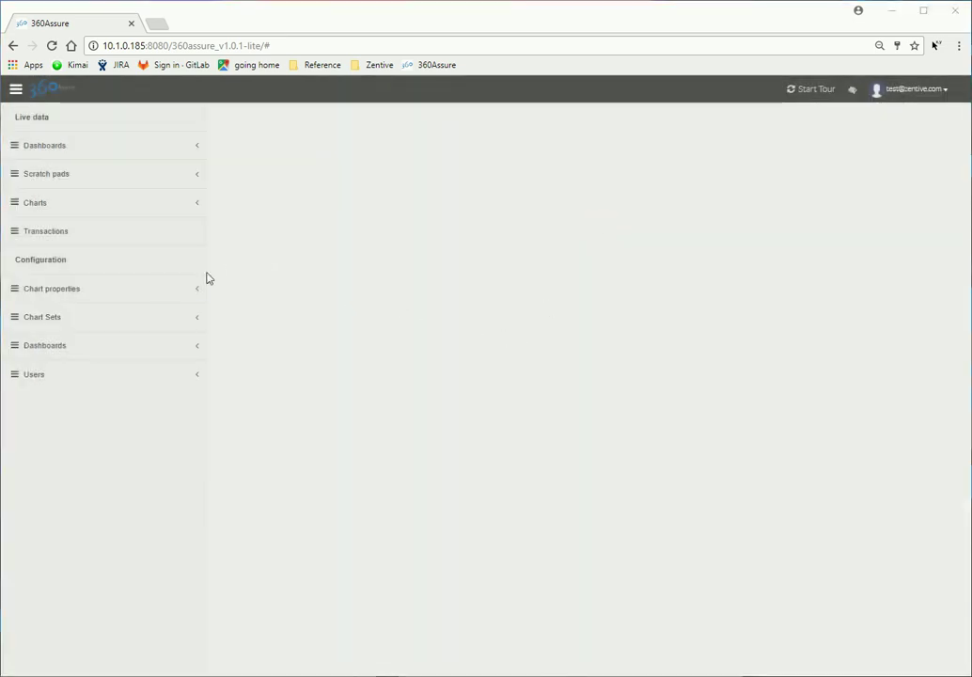
# Step: Start a new chart from template-pie-statistics and enter the name a_pie_statistics
pyautogui.click(178, 289)
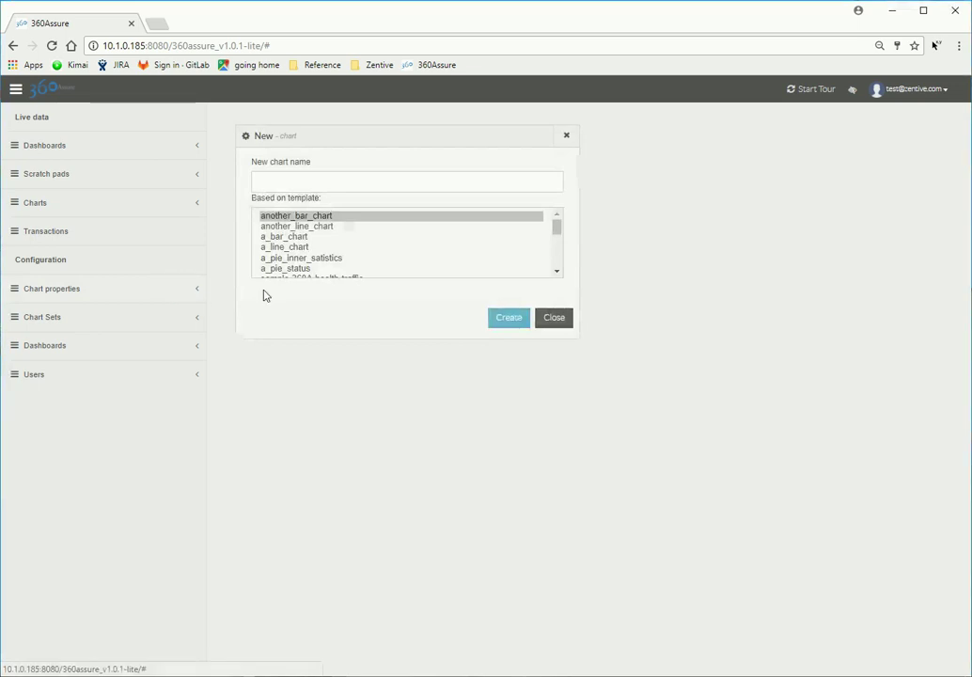
pyautogui.scroll(-2, 558, 268)
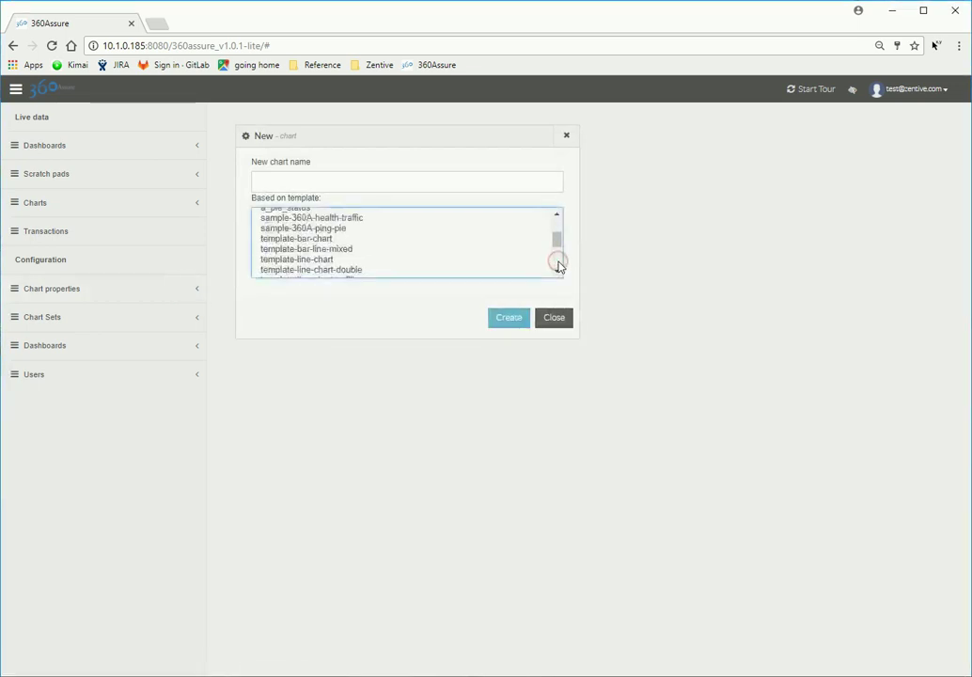
pyautogui.scroll(-3, 557, 265)
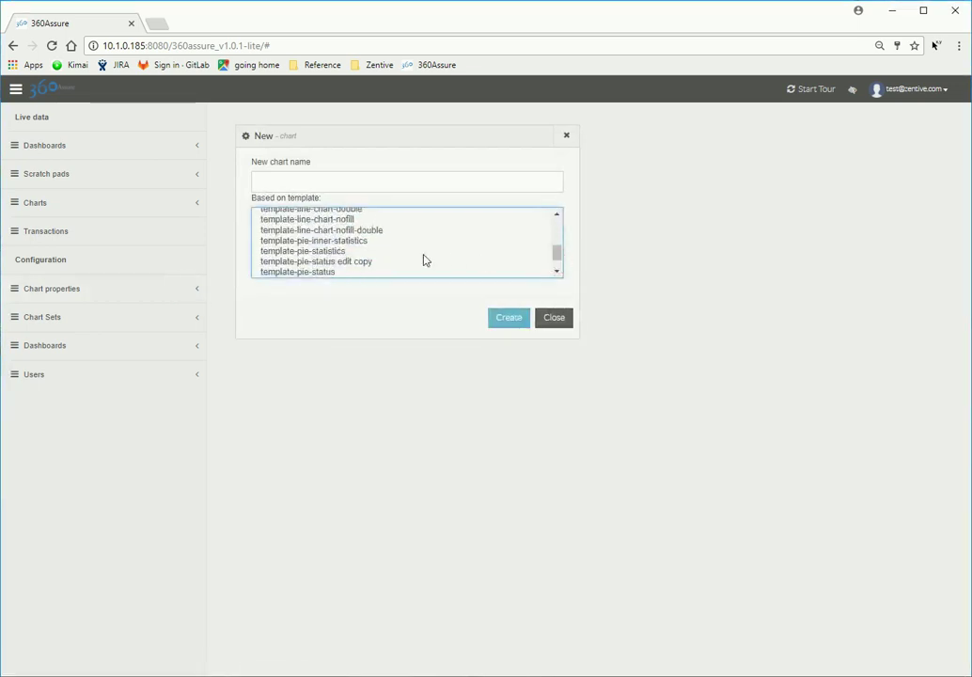
pyautogui.click(341, 252)
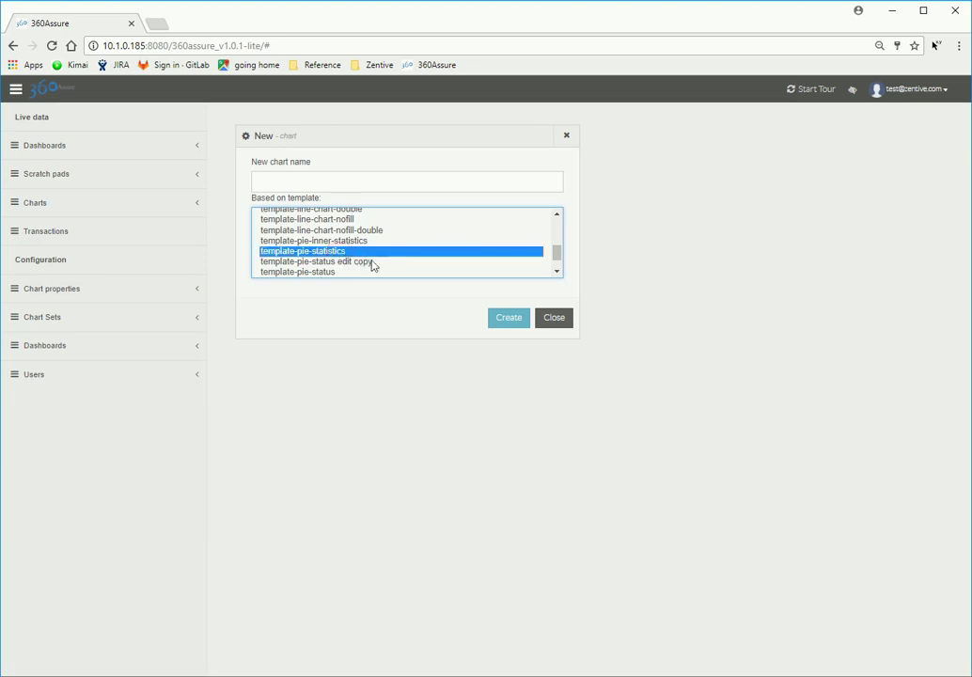
pyautogui.click(493, 186)
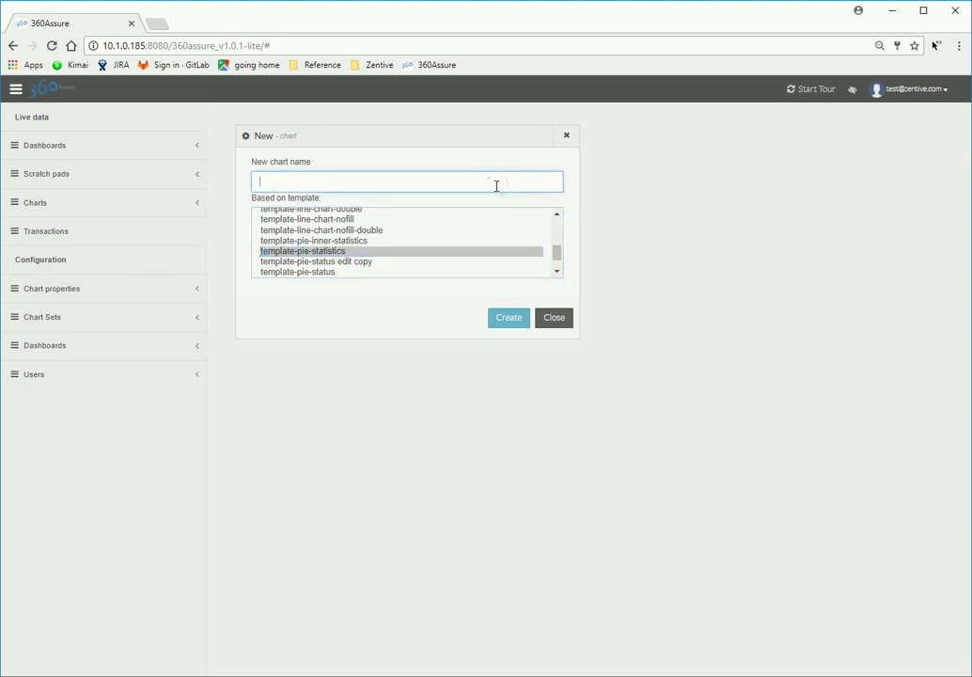
pyautogui.write('a_pie_statistics')
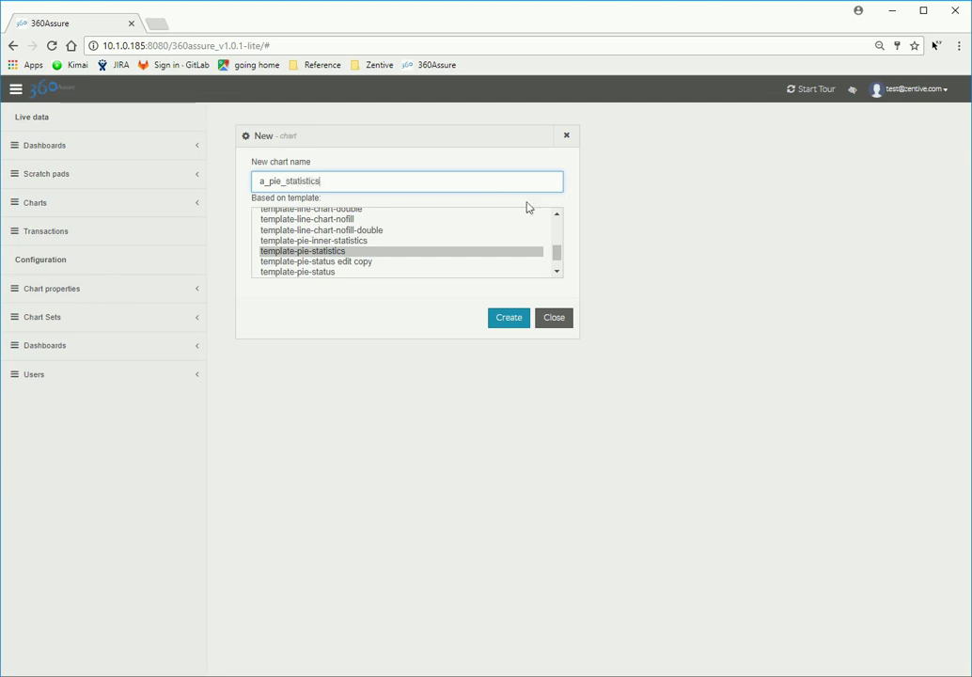
# Step: Create the a_pie_statistics chart and set dataset-failure's service node to backend:**
pyautogui.click(523, 322)
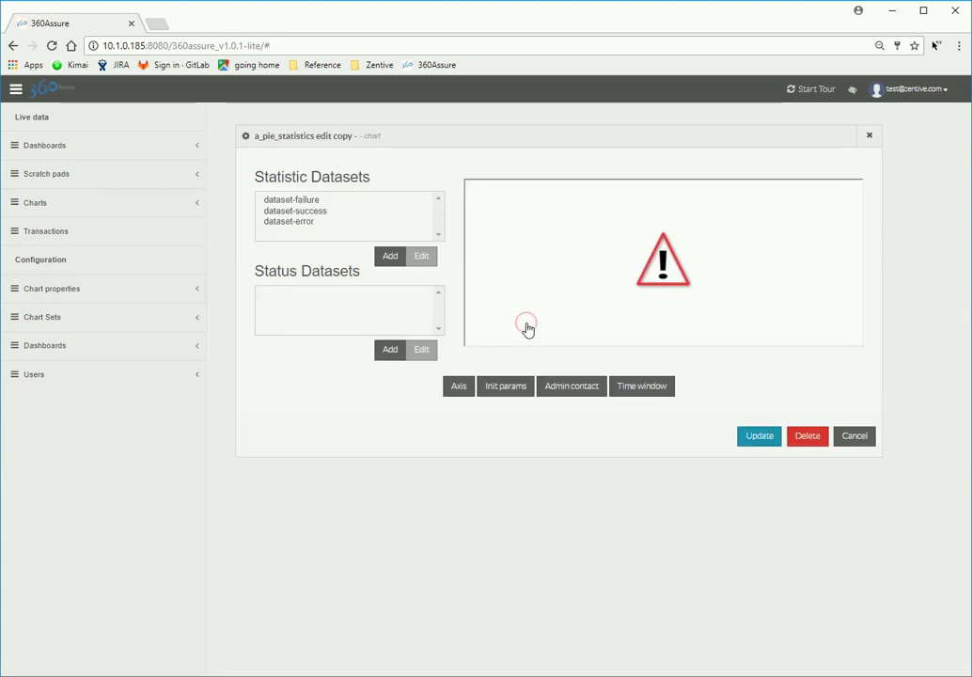
pyautogui.click(314, 200)
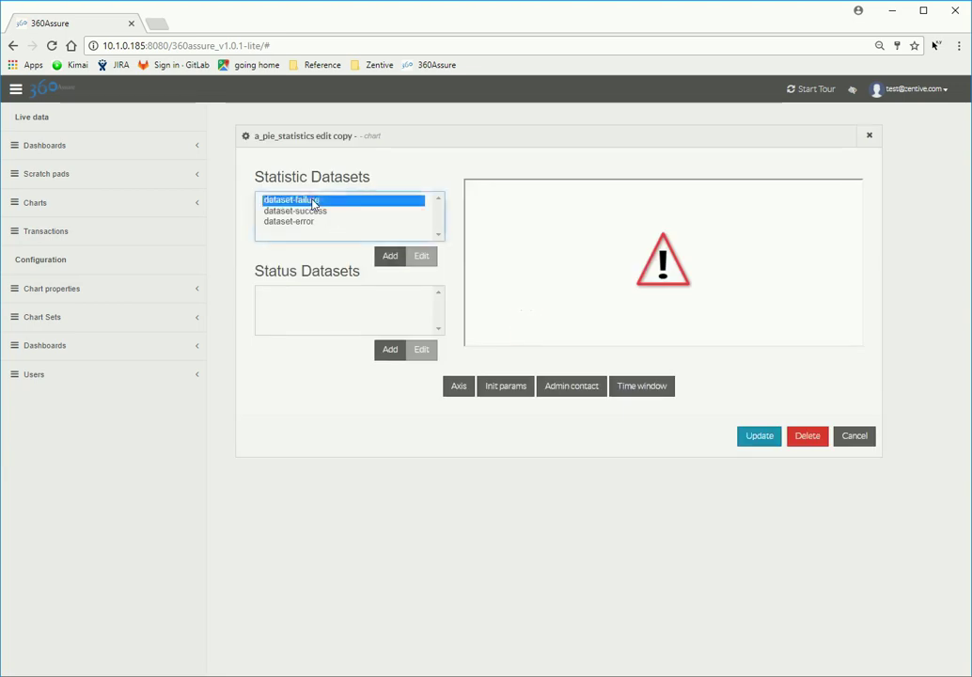
pyautogui.click(428, 259)
pyautogui.click(606, 345)
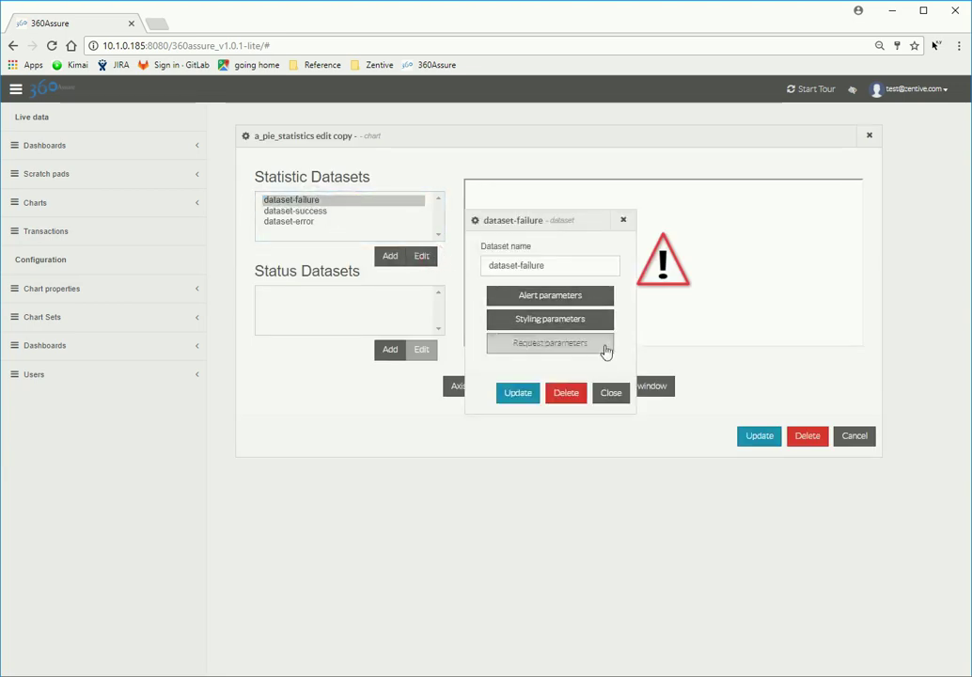
pyautogui.click(623, 323)
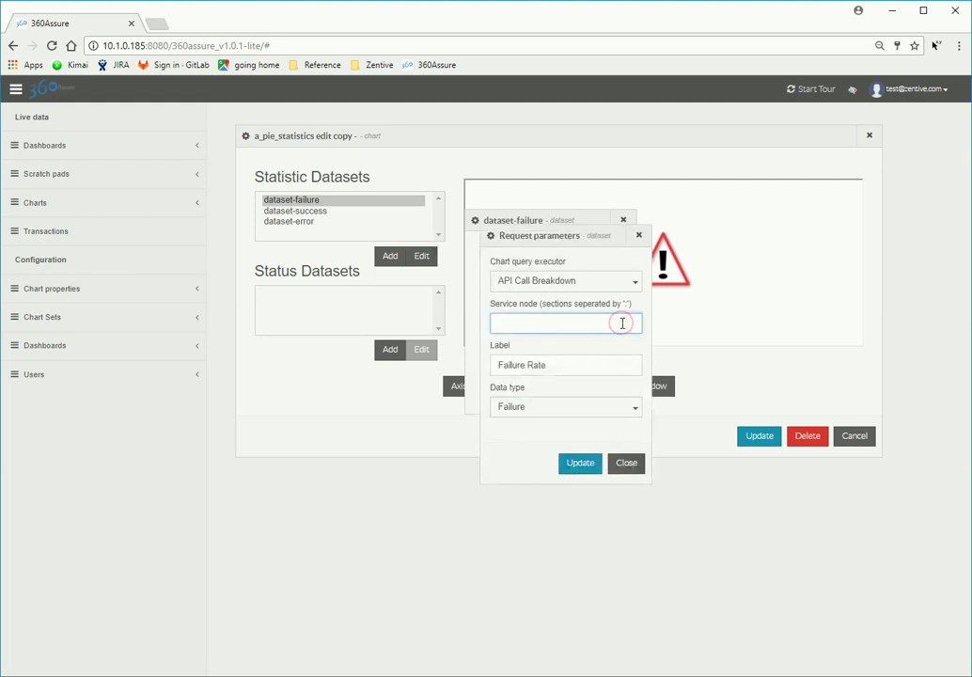
pyautogui.click(516, 343)
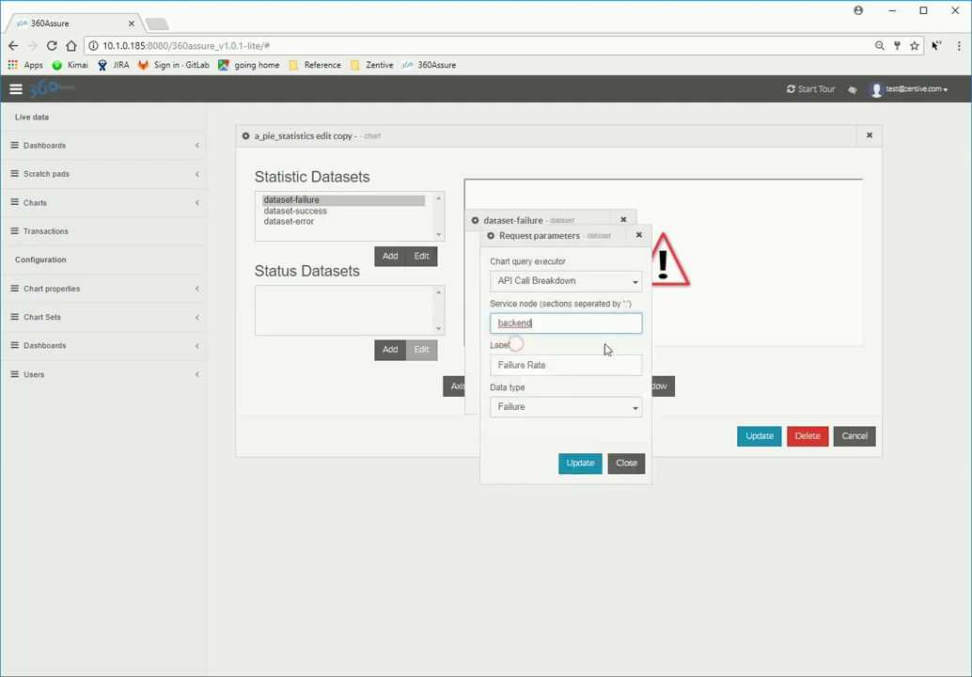
pyautogui.write(':')
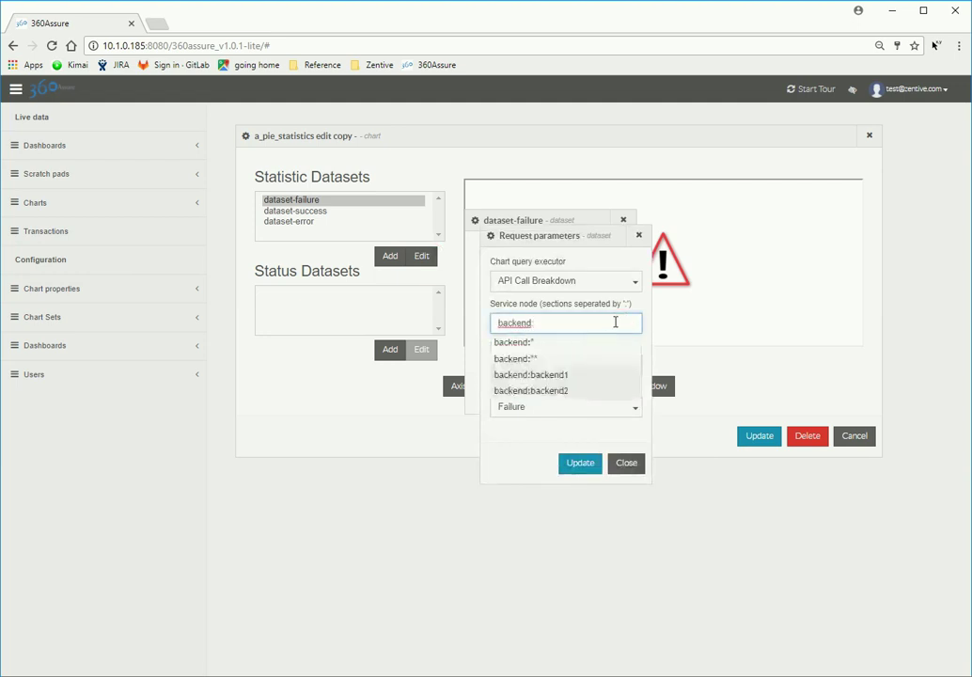
pyautogui.click(538, 360)
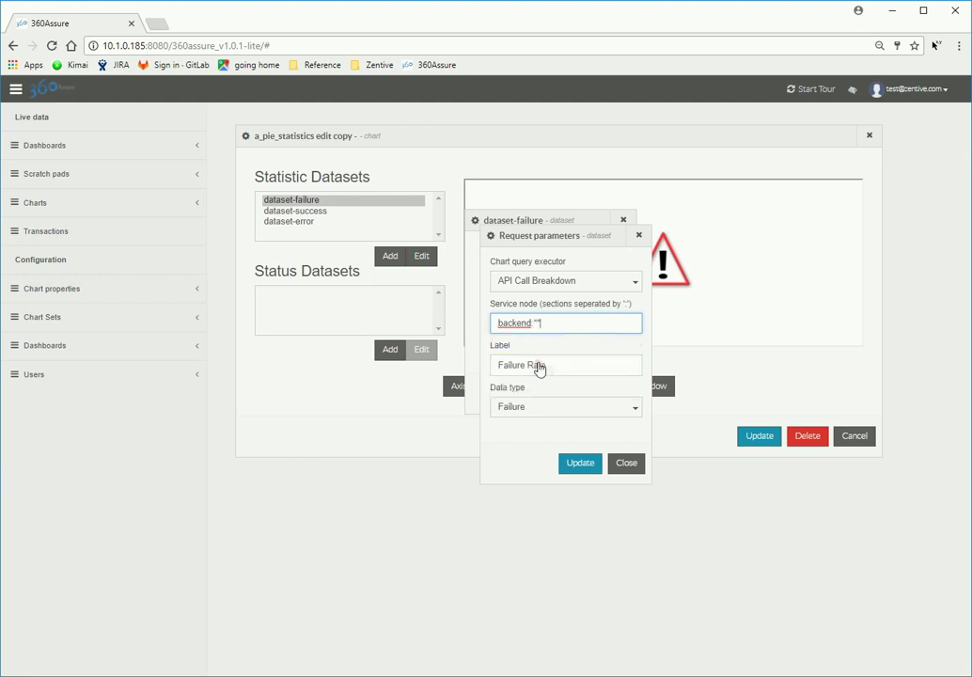
pyautogui.click(595, 475)
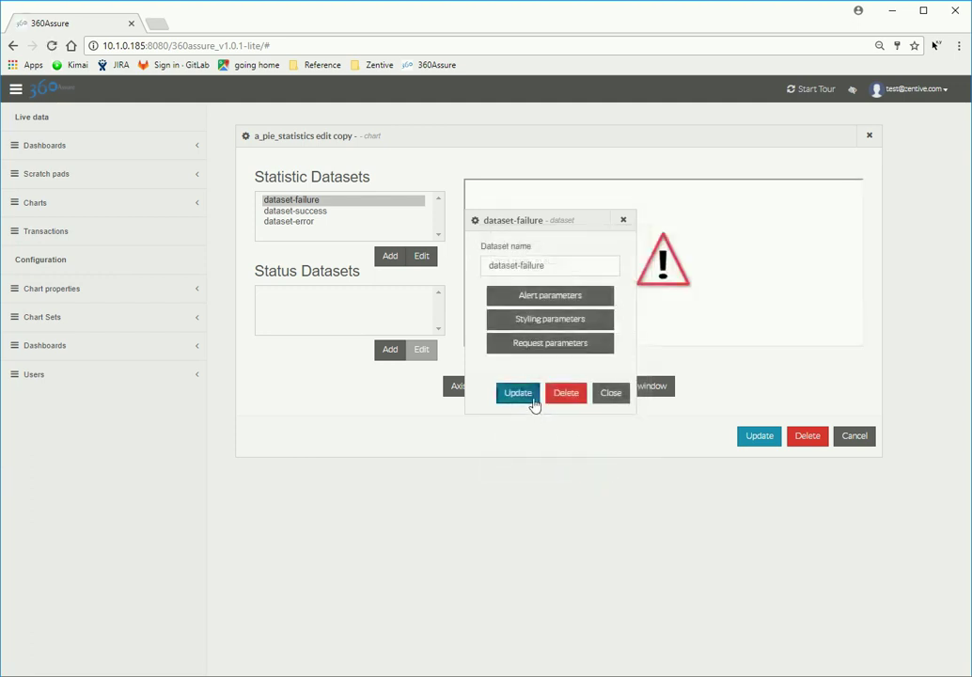
pyautogui.click(532, 400)
# Step: Set dataset-success's service node to backend:**
pyautogui.click(318, 212)
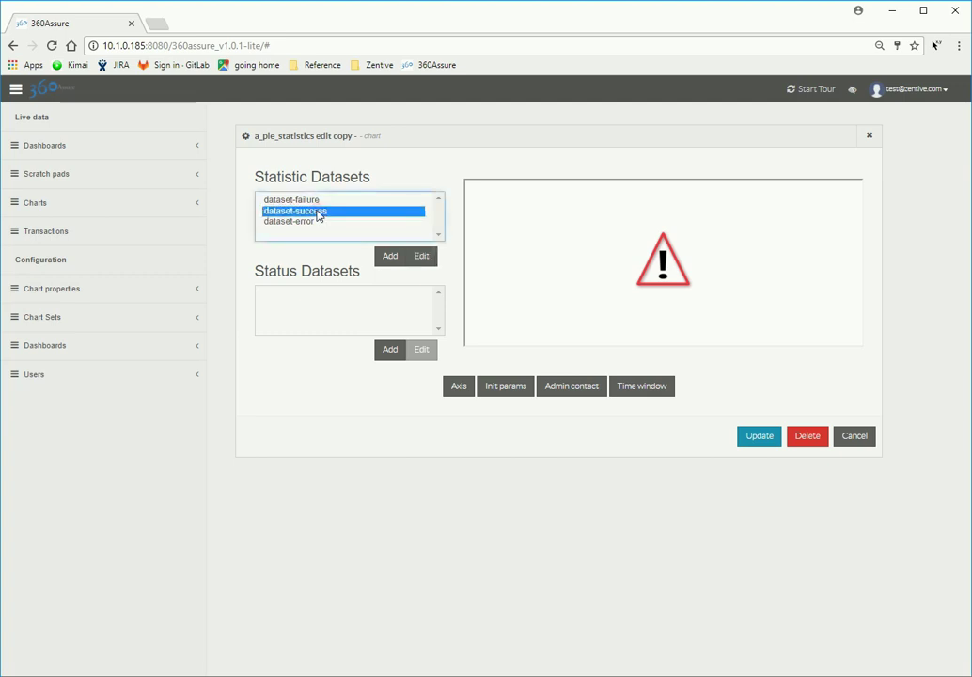
pyautogui.click(419, 260)
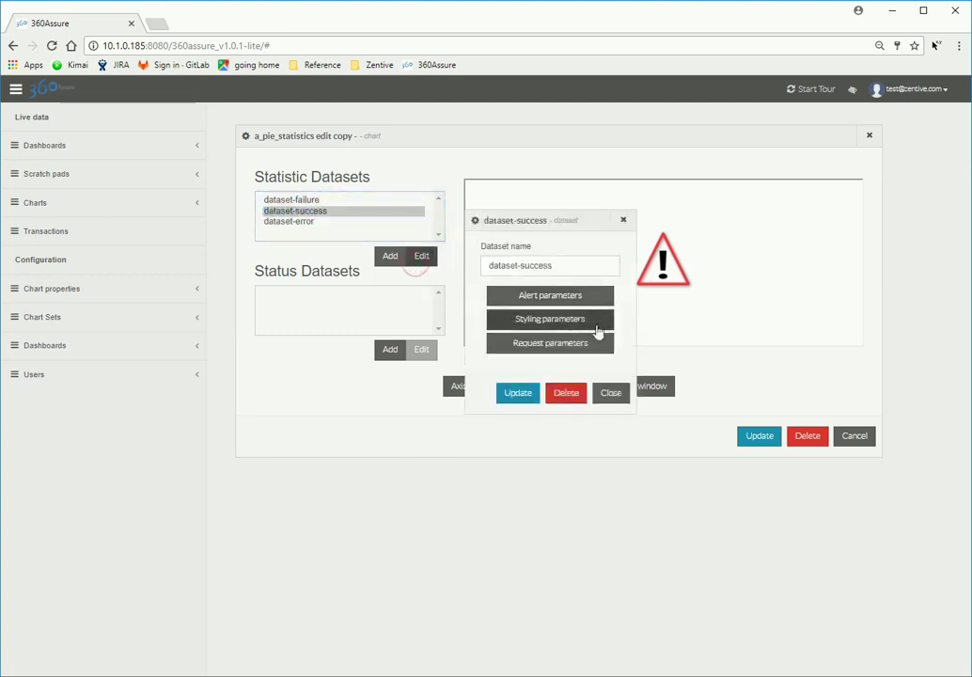
pyautogui.click(612, 344)
pyautogui.click(611, 321)
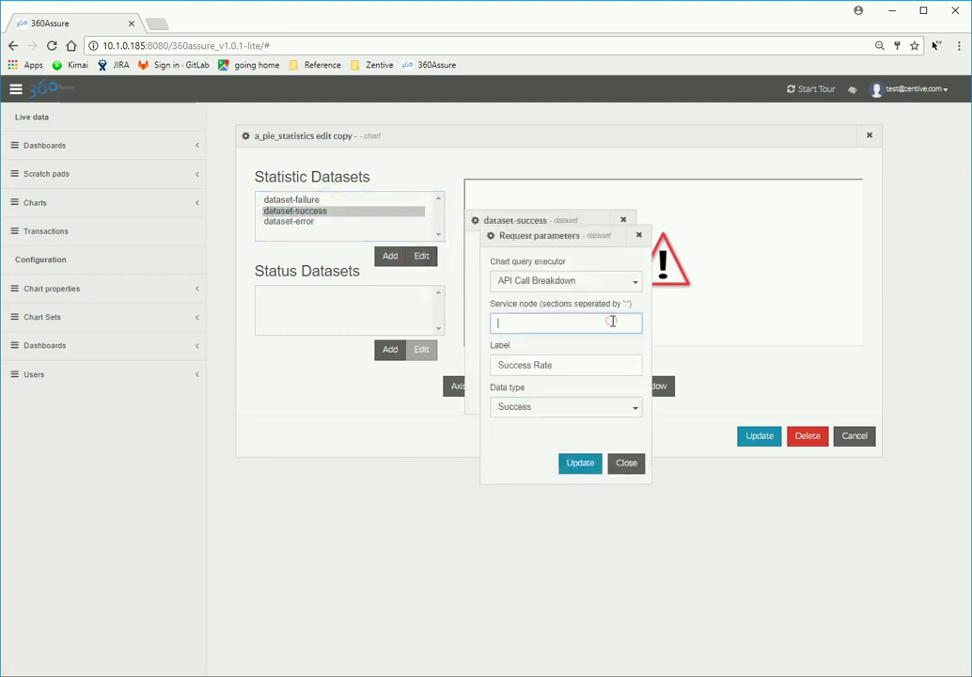
pyautogui.click(612, 322)
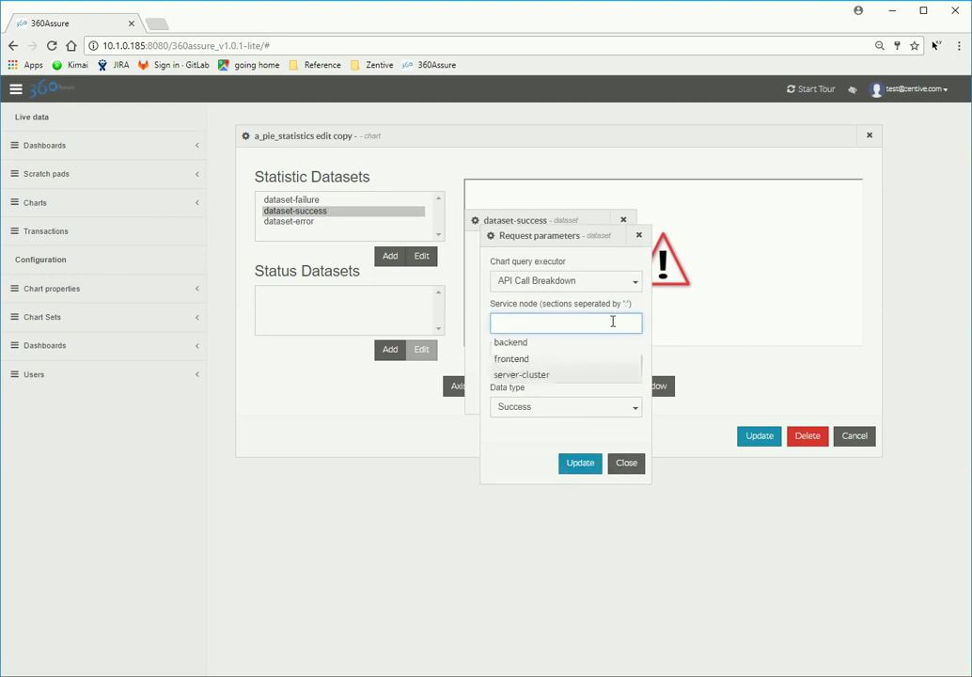
pyautogui.click(498, 340)
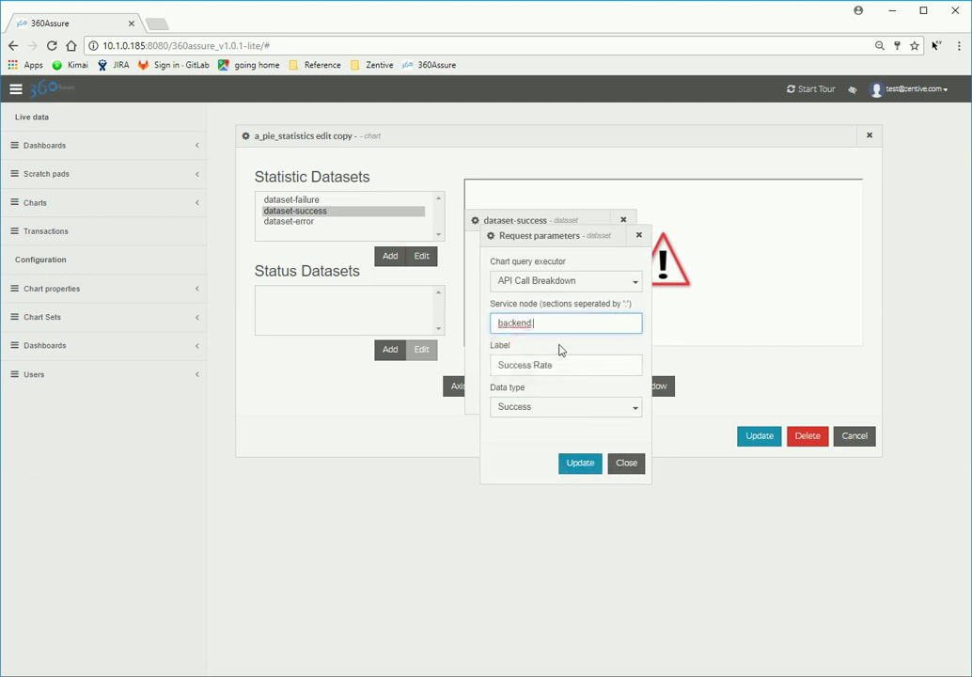
pyautogui.write(':')
pyautogui.click(533, 360)
pyautogui.click(583, 464)
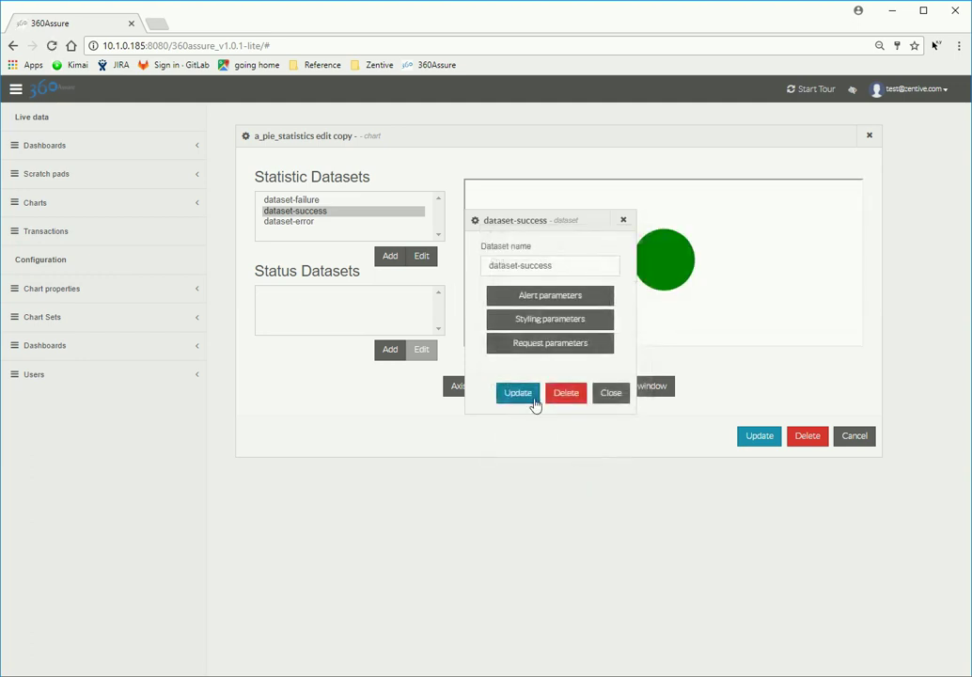
pyautogui.click(534, 401)
# Step: Set dataset-error's service node to backend:** and submit the chart update
pyautogui.click(294, 223)
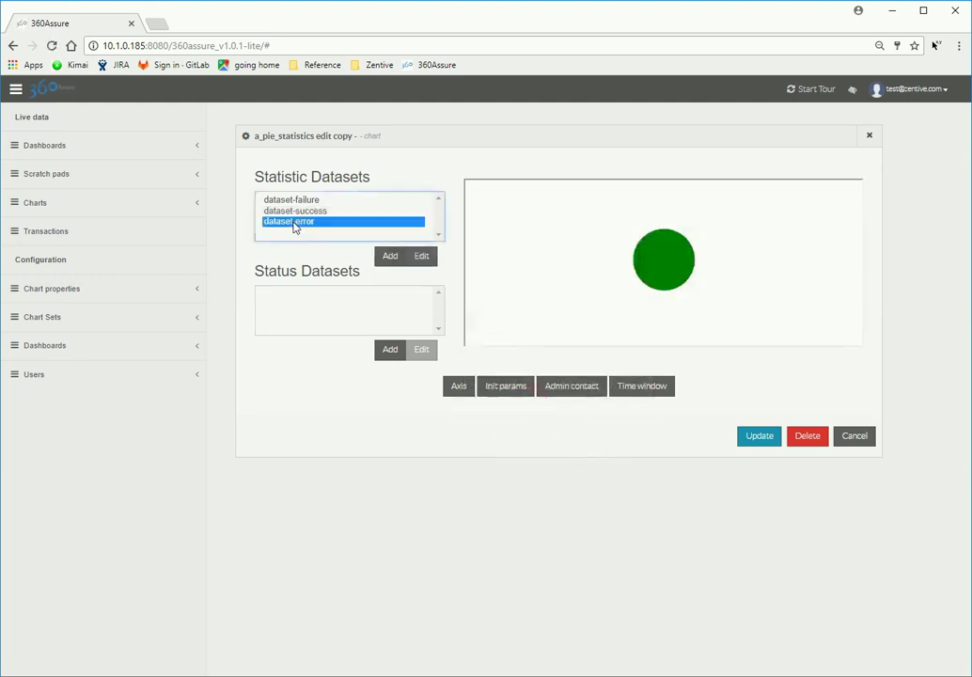
pyautogui.click(422, 258)
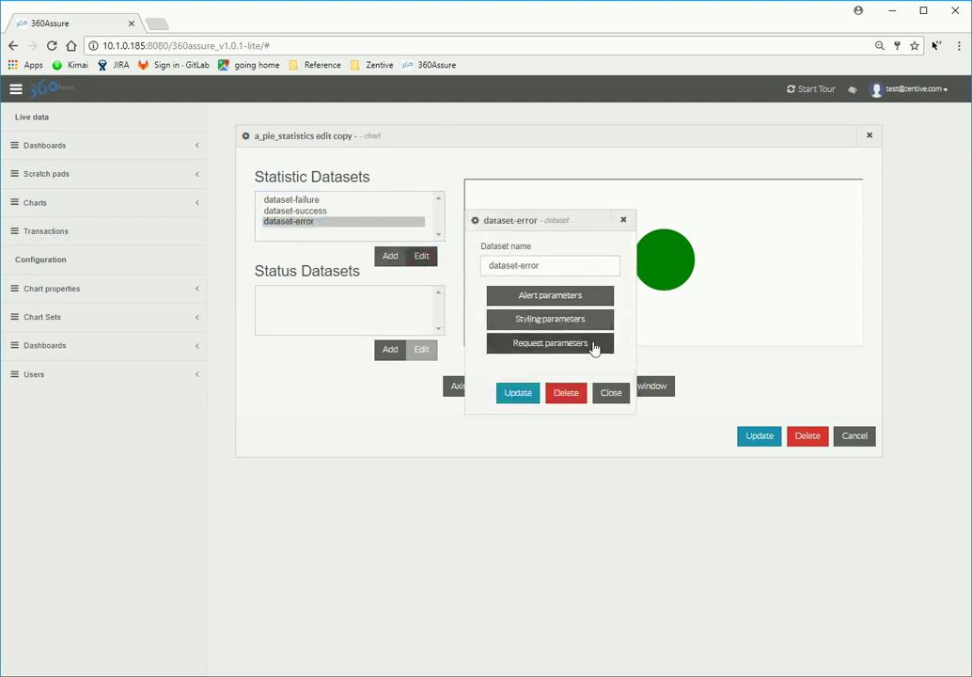
pyautogui.click(595, 346)
pyautogui.click(586, 323)
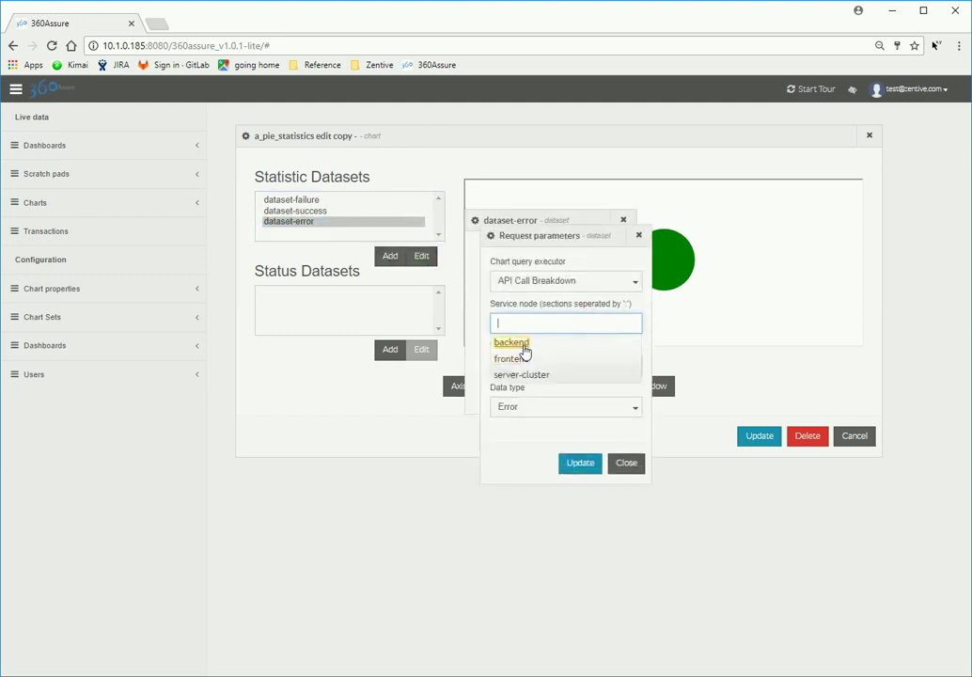
pyautogui.click(523, 346)
pyautogui.write(':')
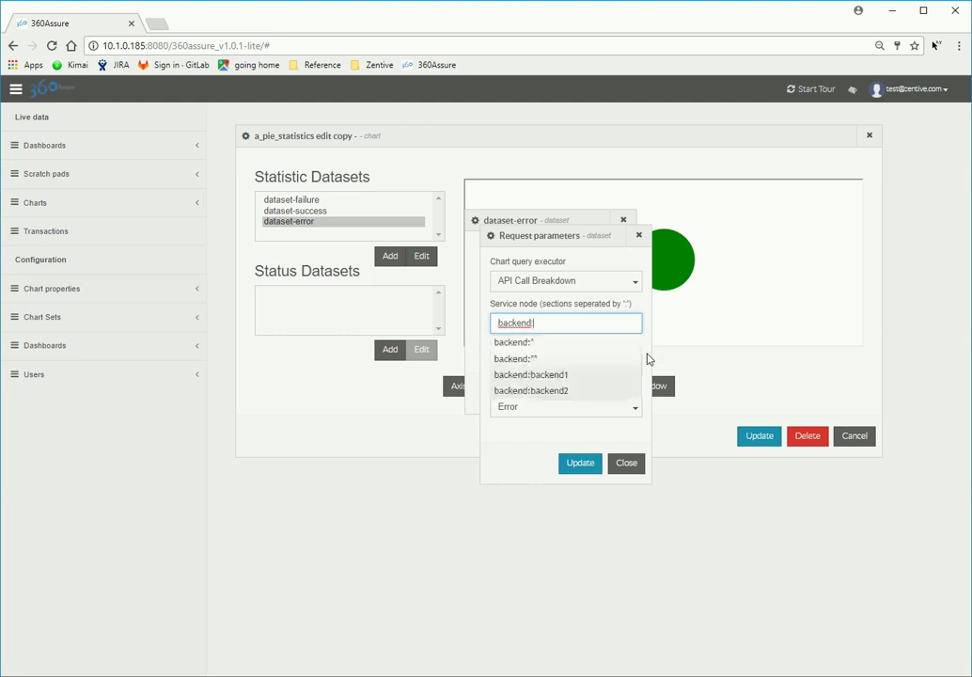
pyautogui.click(536, 361)
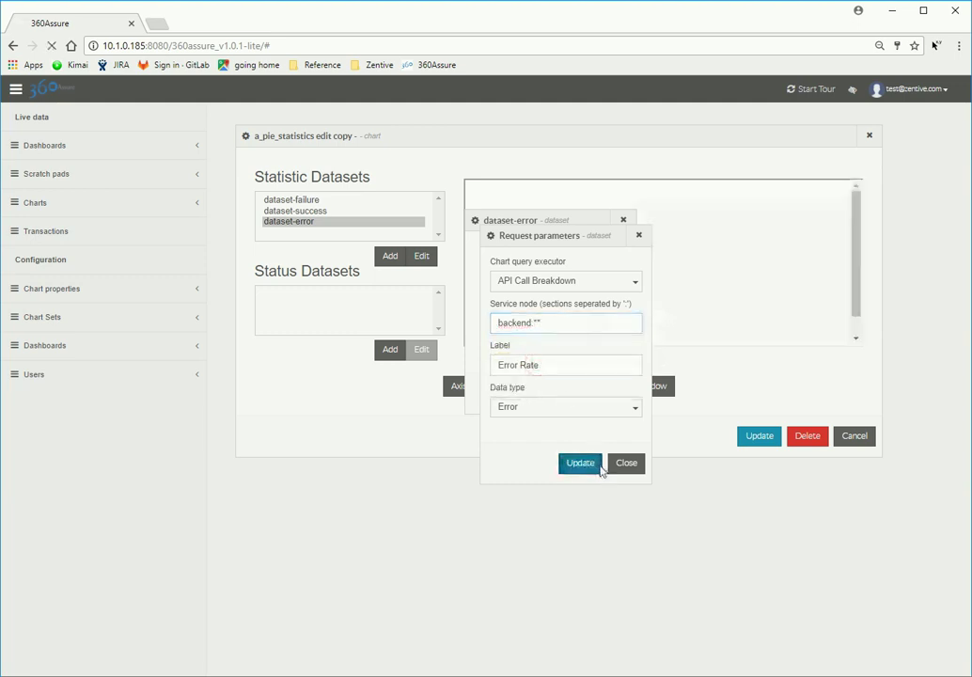
pyautogui.click(599, 464)
pyautogui.click(533, 397)
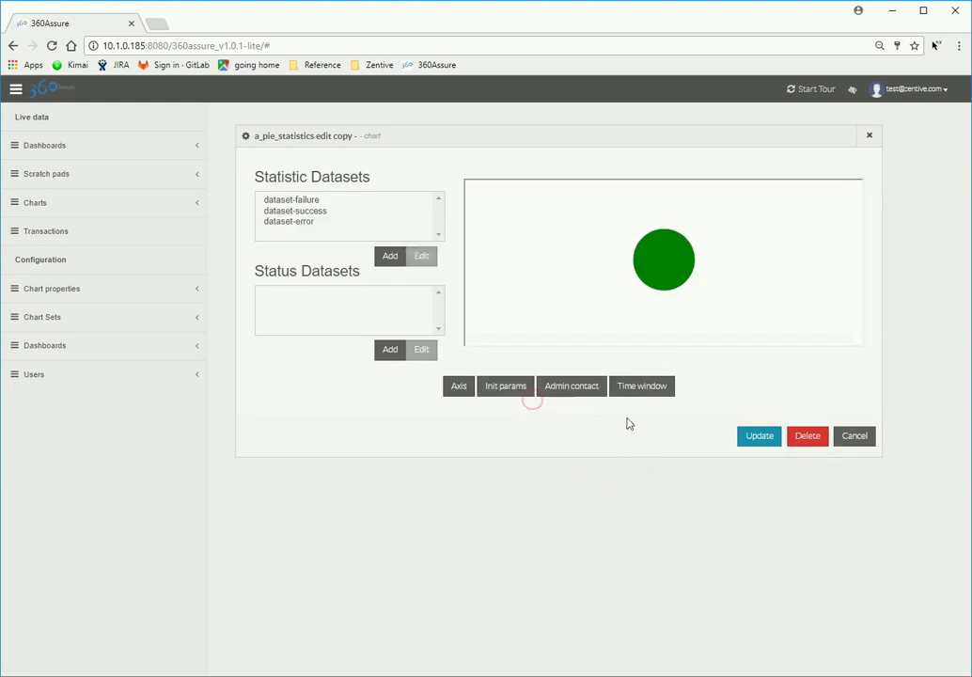
pyautogui.click(760, 438)
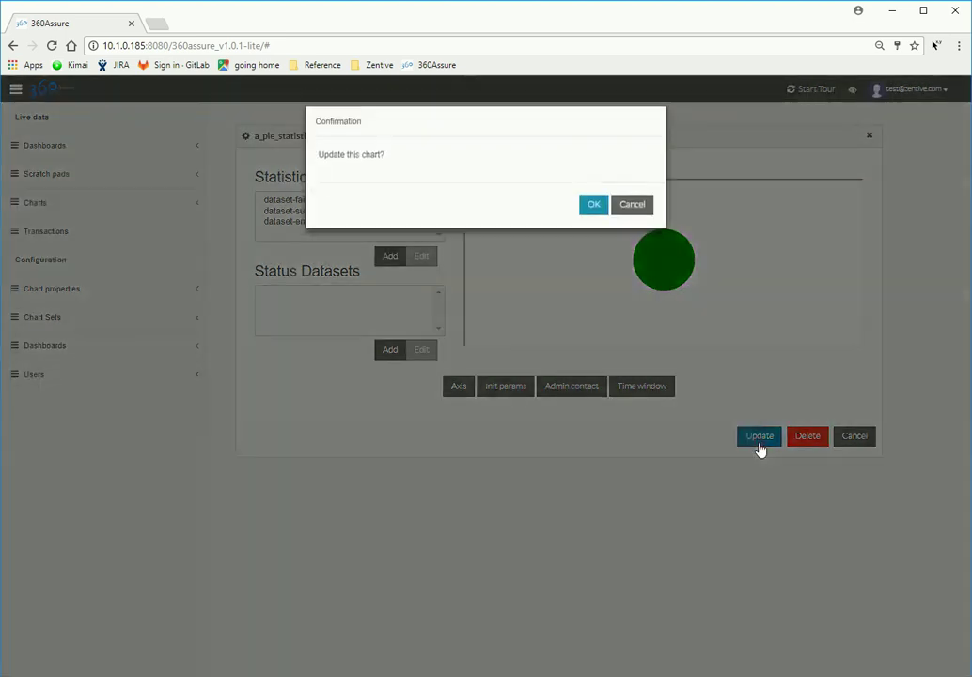
# Step: Confirm the pie chart update, then create another_line_chart from template-line-chart
pyautogui.click(594, 213)
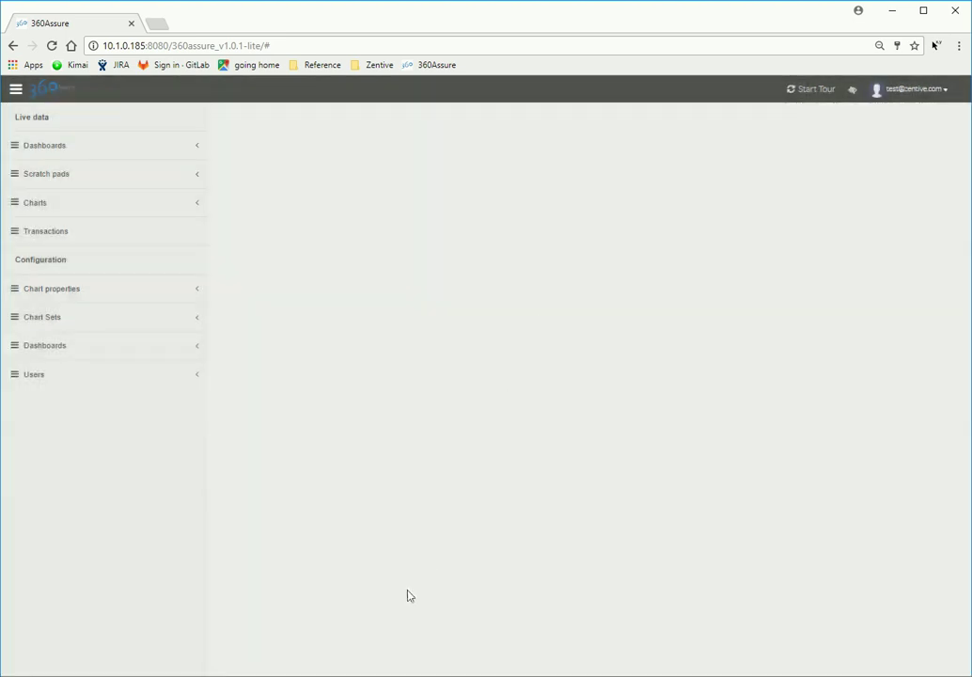
pyautogui.click(177, 289)
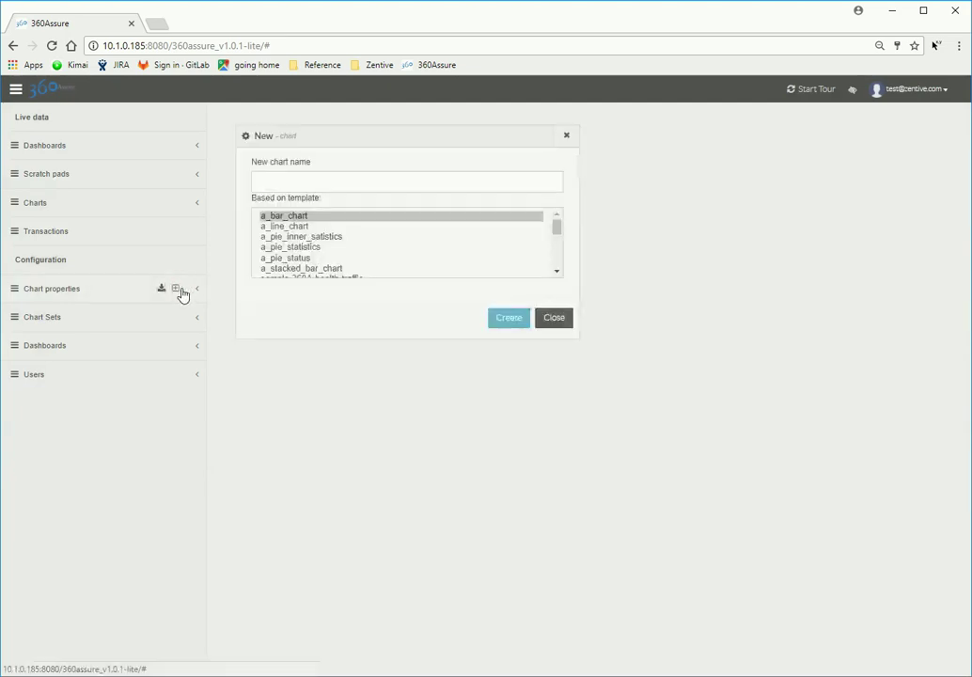
pyautogui.click(559, 261)
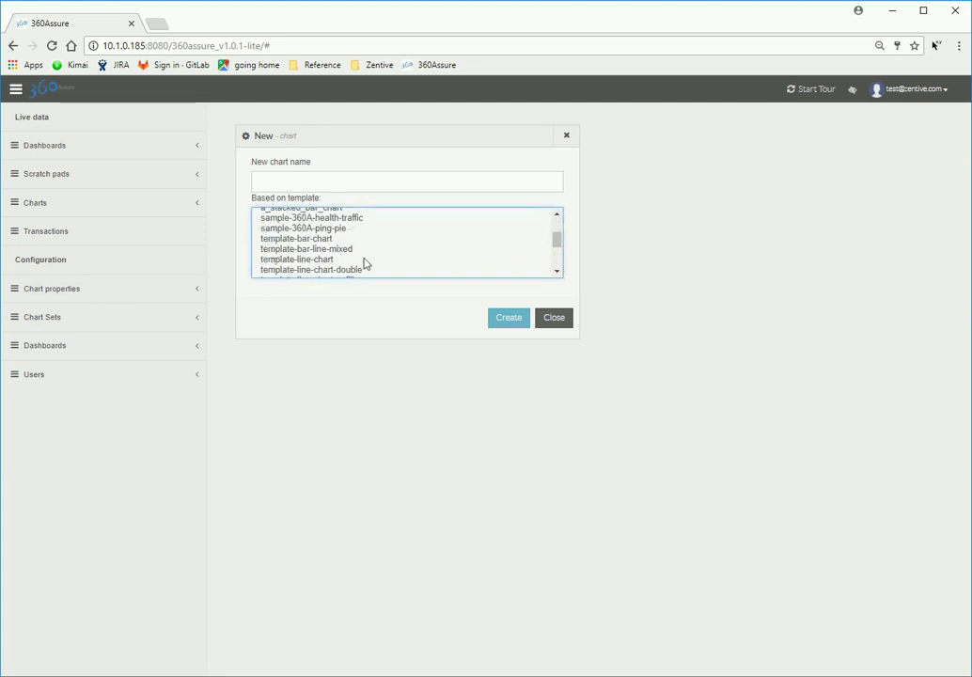
pyautogui.click(323, 260)
pyautogui.click(323, 182)
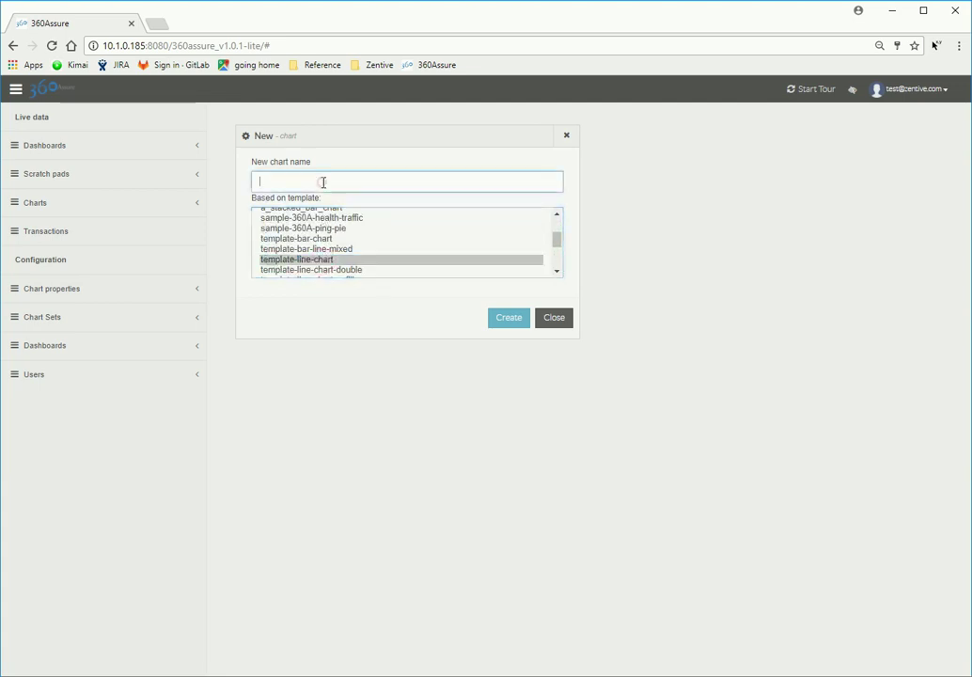
pyautogui.write('another_line_chart')
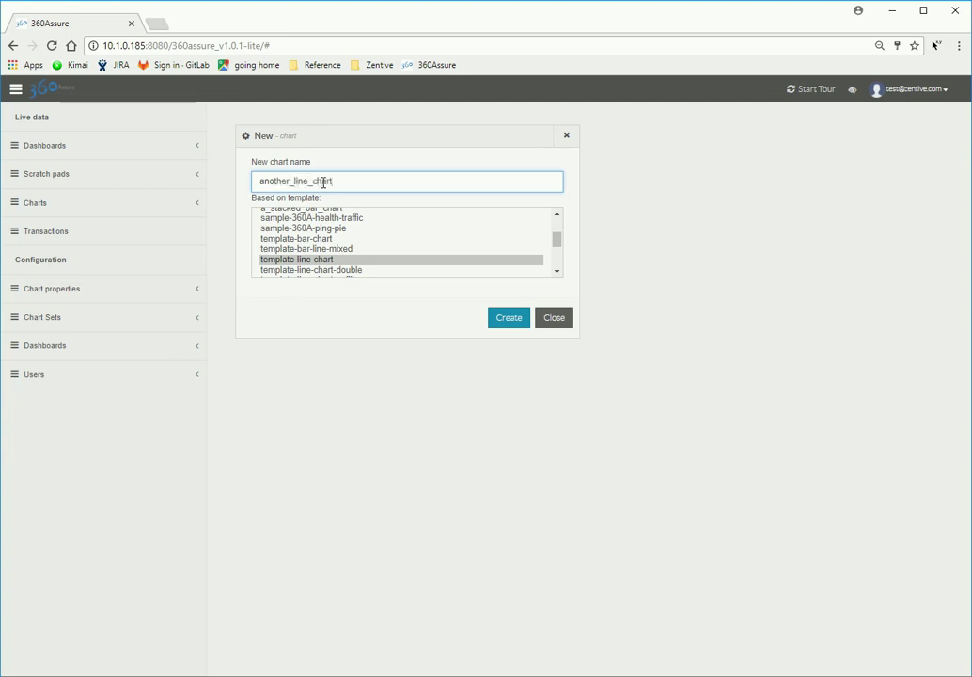
pyautogui.click(509, 319)
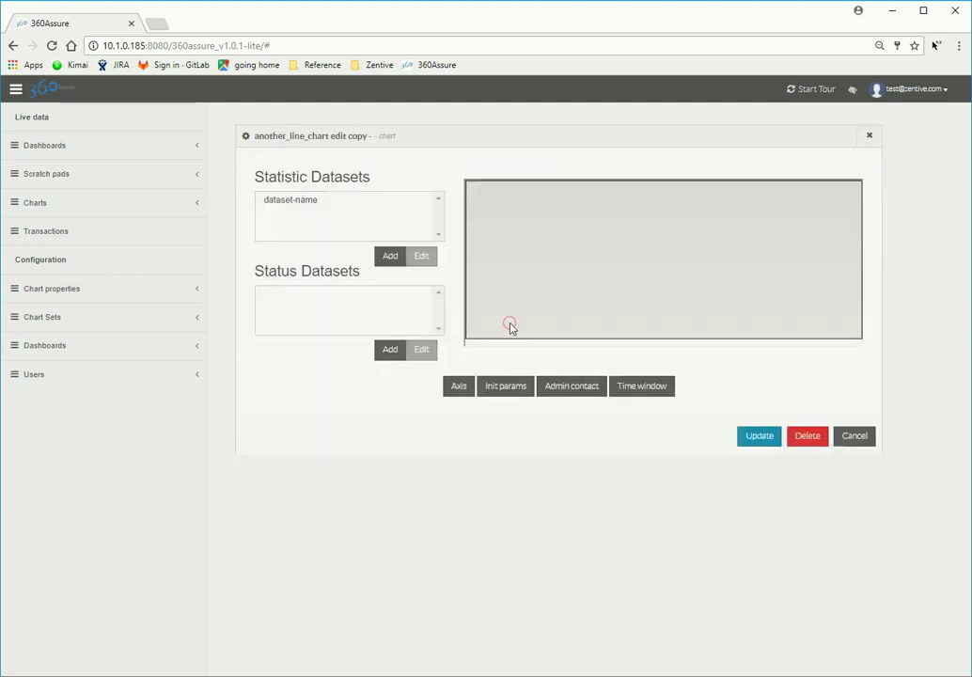
# Step: Set dataset-name's request service node to backend:**
pyautogui.click(312, 205)
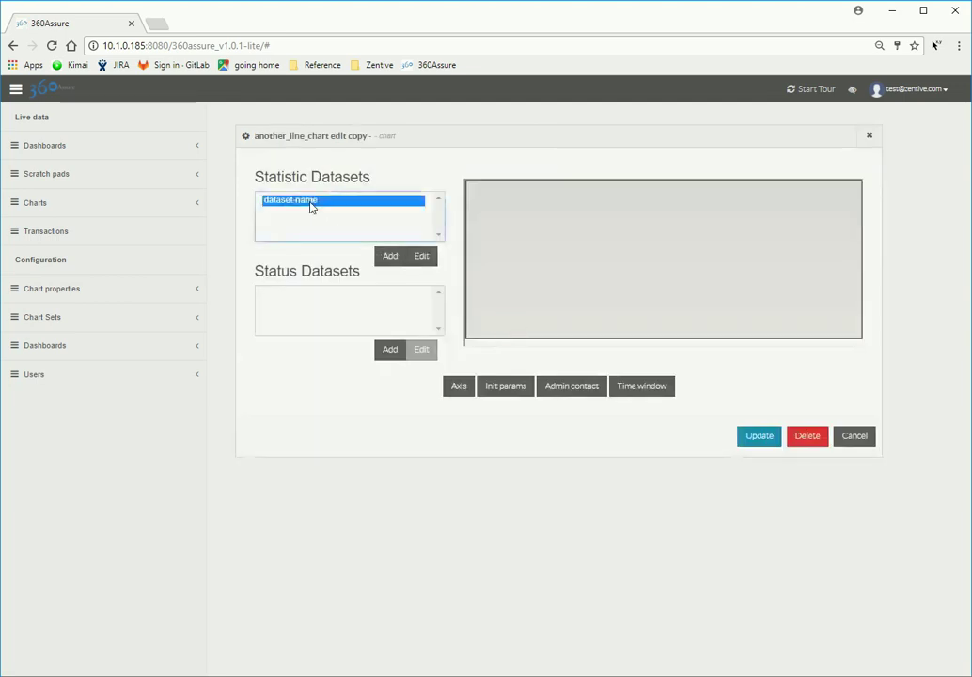
pyautogui.click(414, 259)
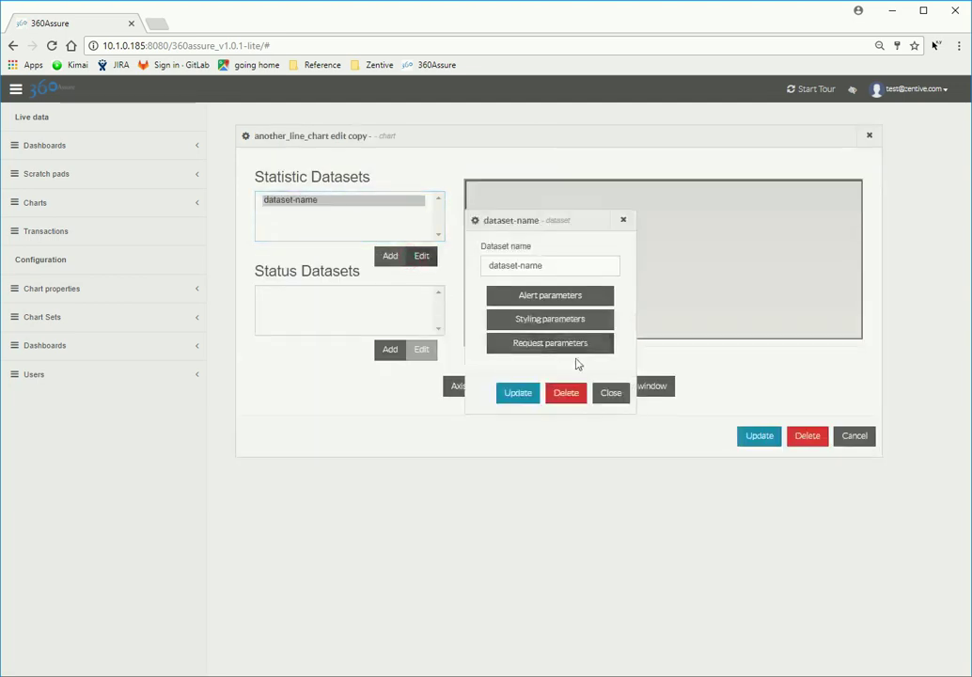
pyautogui.click(606, 347)
pyautogui.click(565, 323)
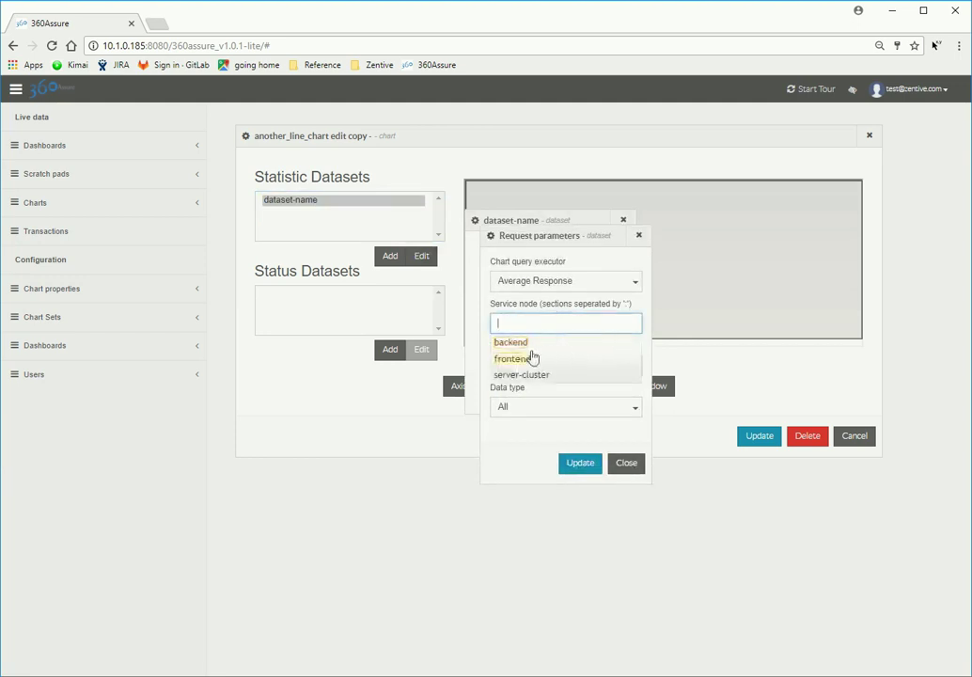
pyautogui.click(521, 344)
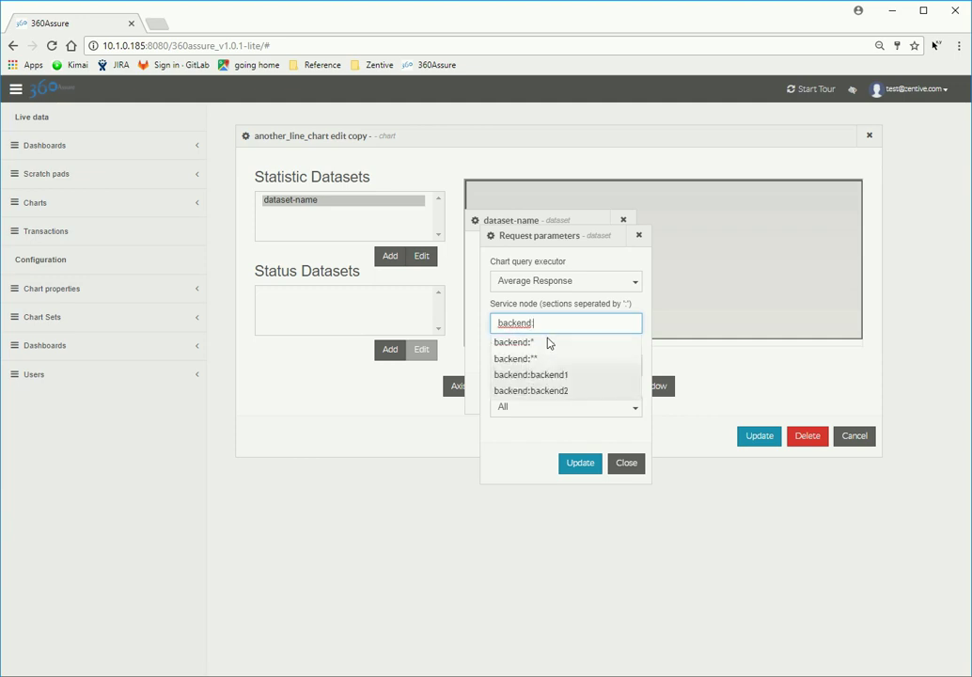
pyautogui.click(521, 359)
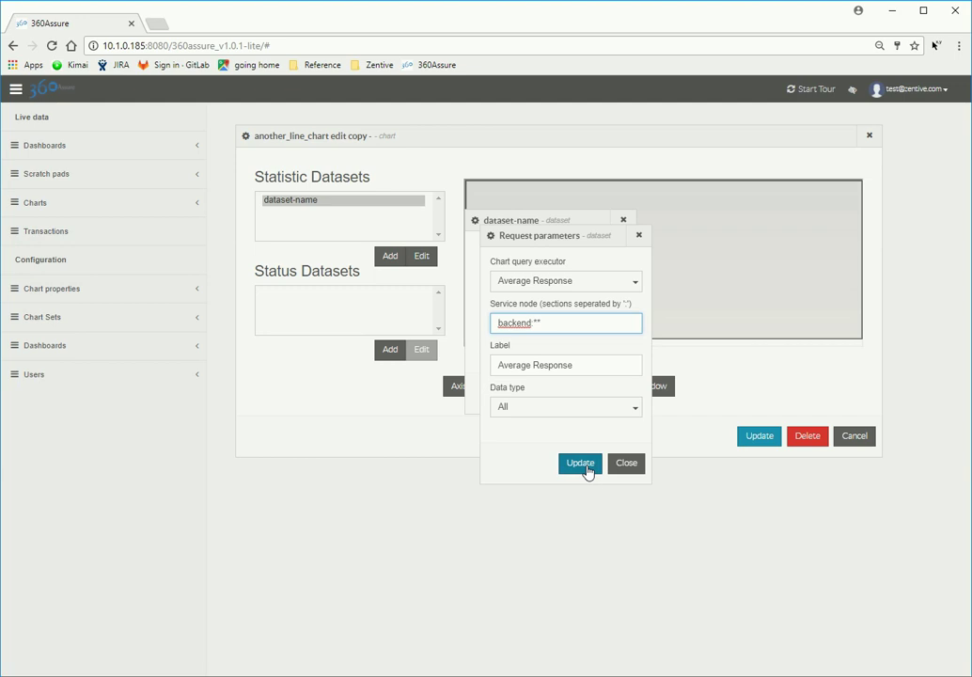
pyautogui.click(581, 464)
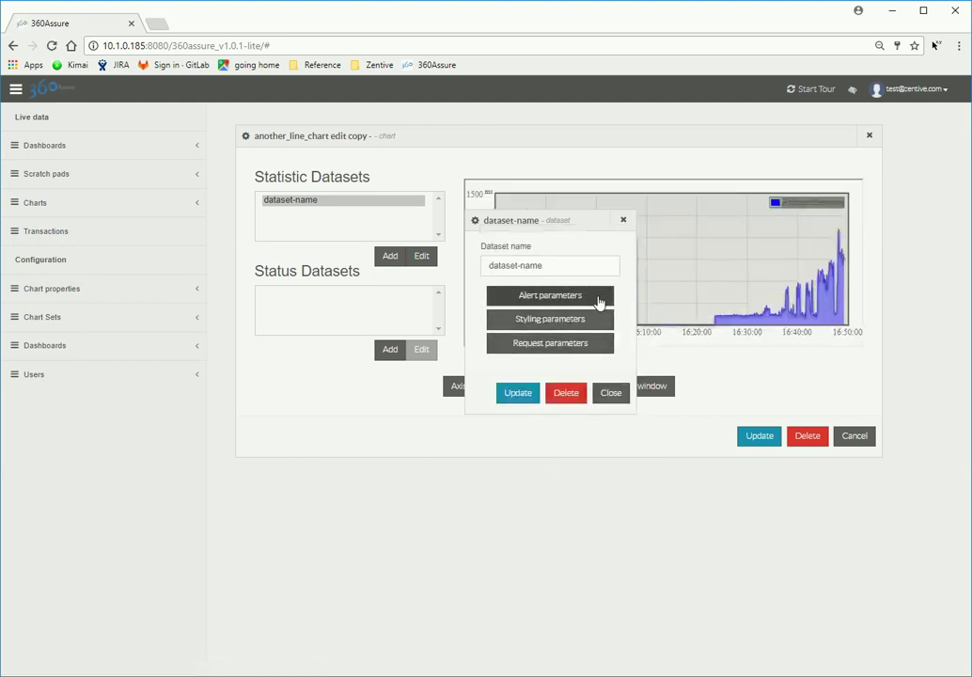
# Step: Keep the 5–5000 ms alert thresholds and save another_line_chart
pyautogui.click(599, 300)
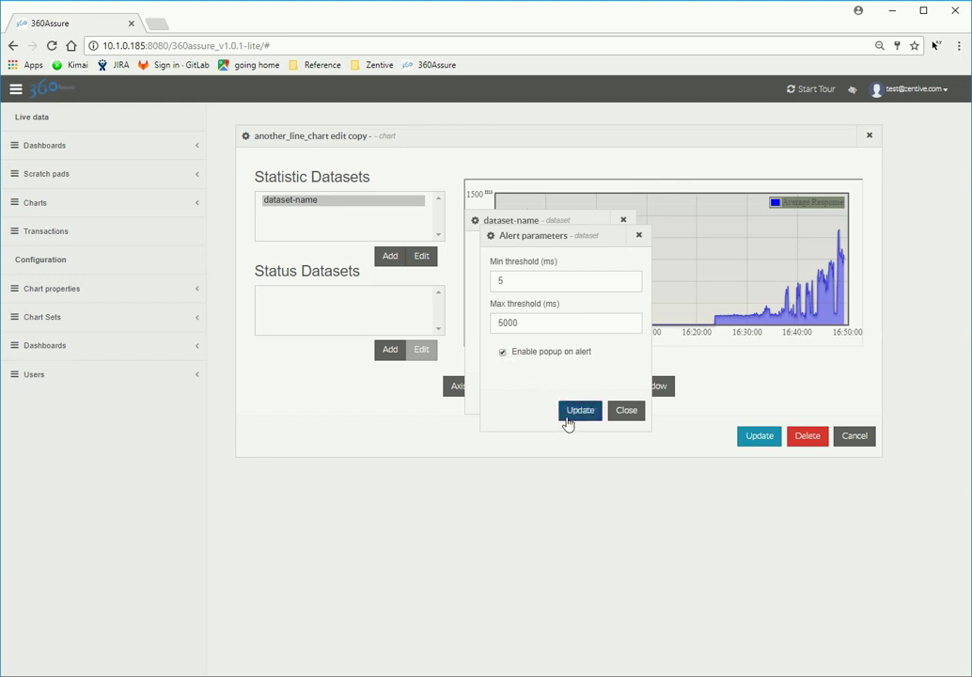
pyautogui.click(568, 416)
pyautogui.click(535, 400)
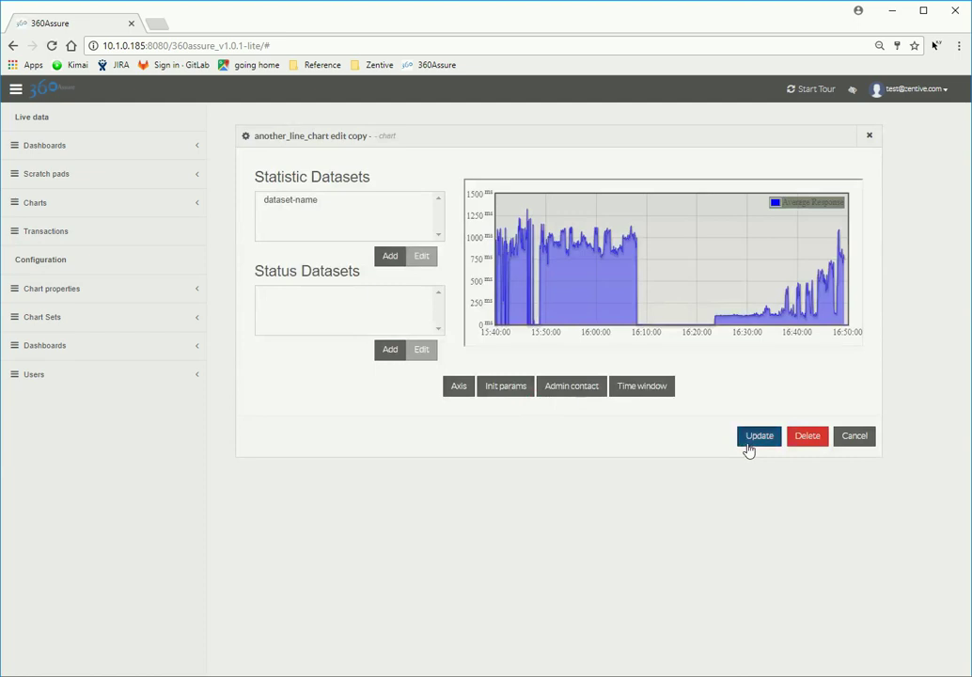
pyautogui.click(748, 449)
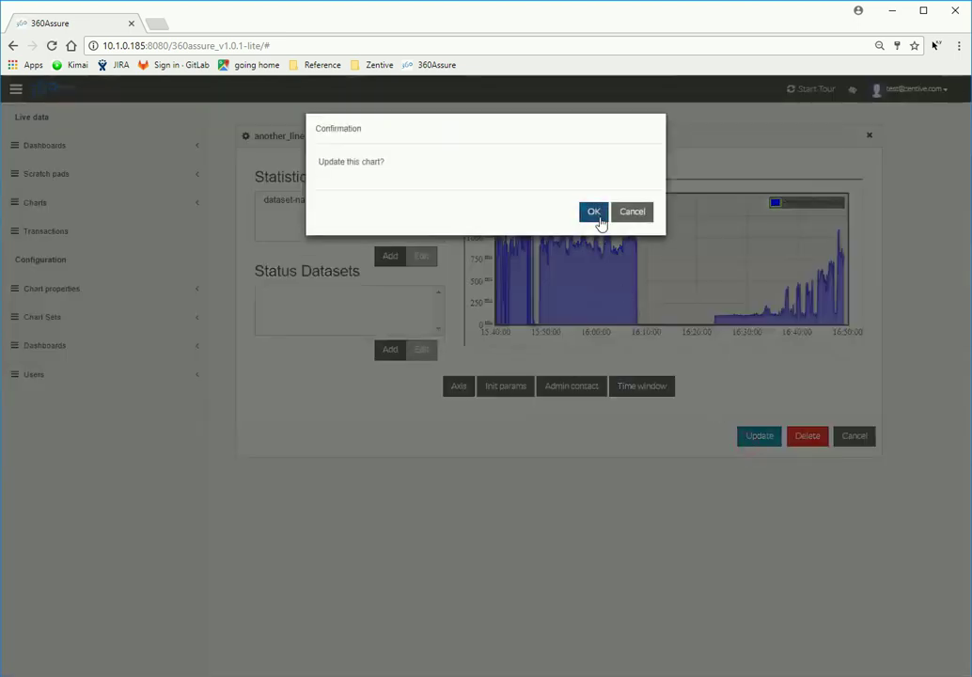
pyautogui.click(600, 219)
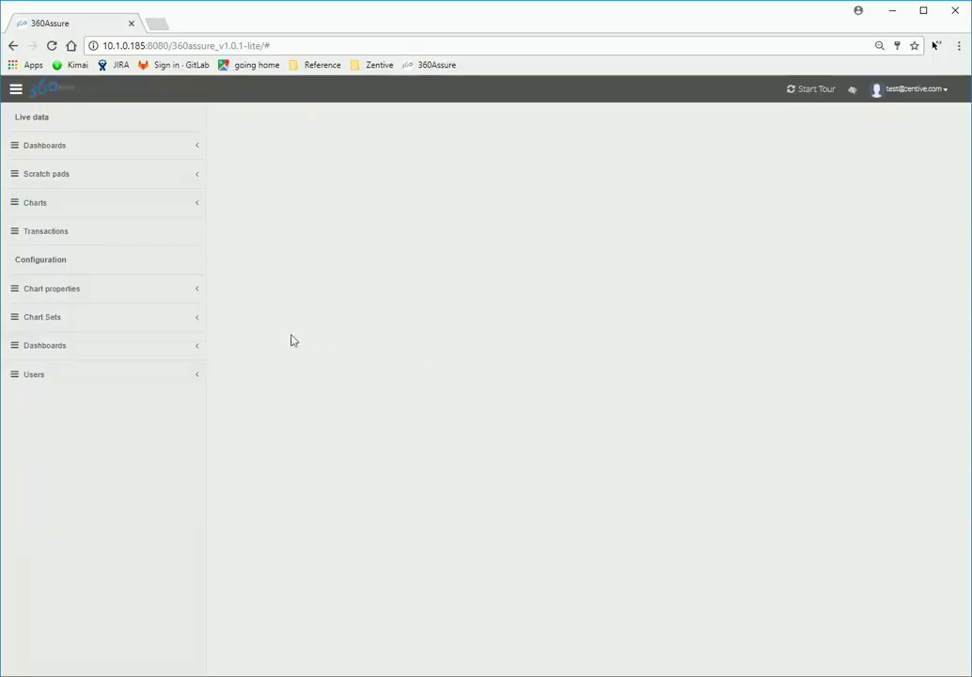
# Step: Create a chart named a_stacked_bar_chart from the template-stacked-bar-chart template
pyautogui.click(176, 290)
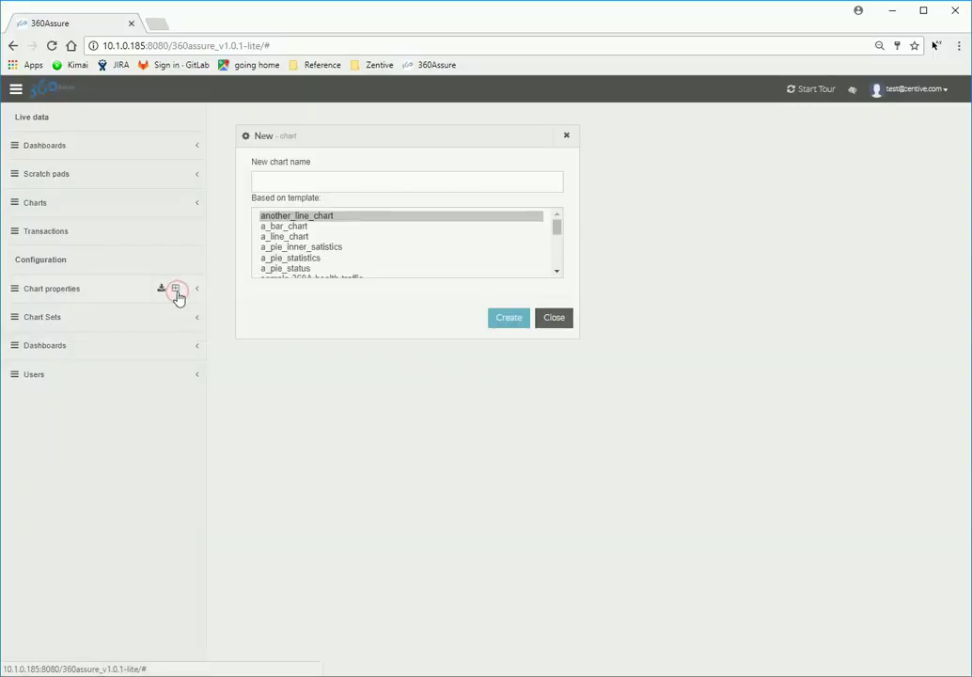
pyautogui.scroll(-8, 562, 263)
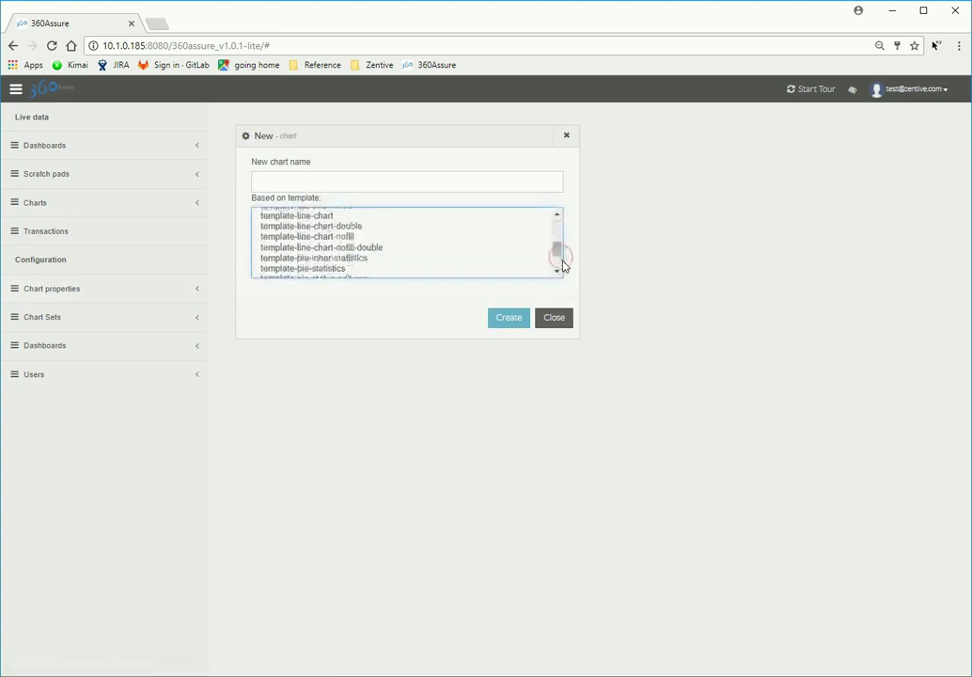
pyautogui.scroll(-2, 561, 271)
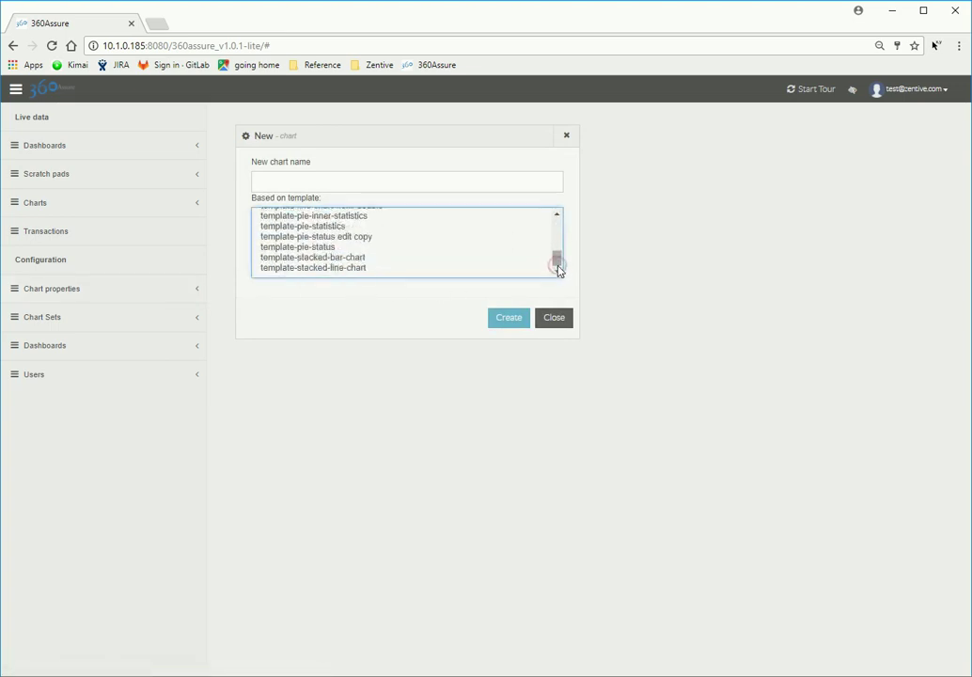
pyautogui.click(358, 257)
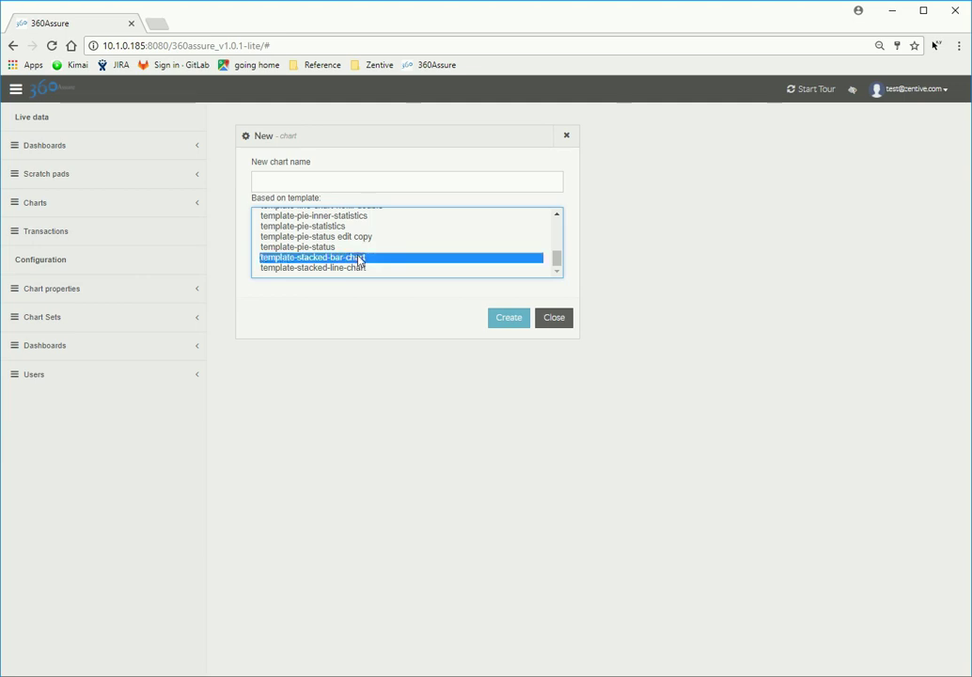
pyautogui.click(330, 185)
pyautogui.write('a_stacked_bar_chart')
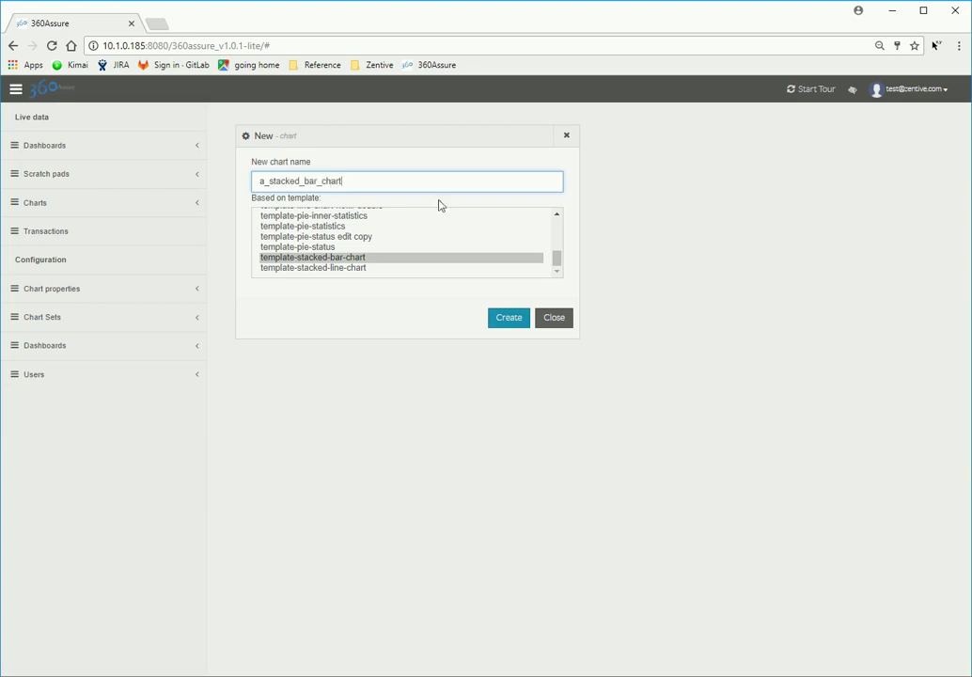
pyautogui.click(505, 320)
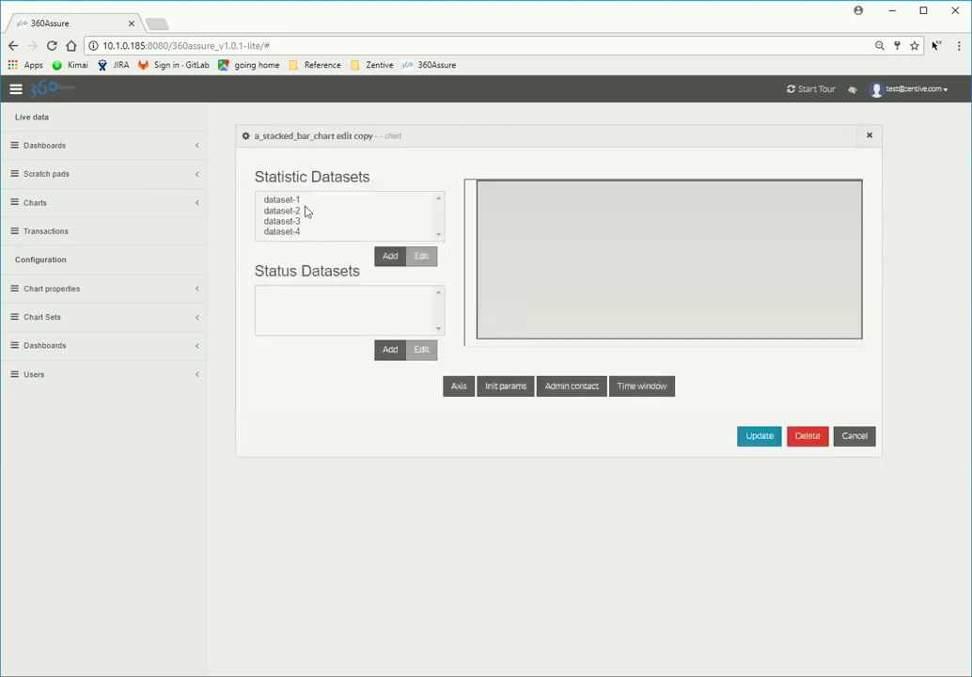
# Step: Set dataset-1's service node to backend: so Volume plots
pyautogui.click(287, 200)
pyautogui.click(421, 270)
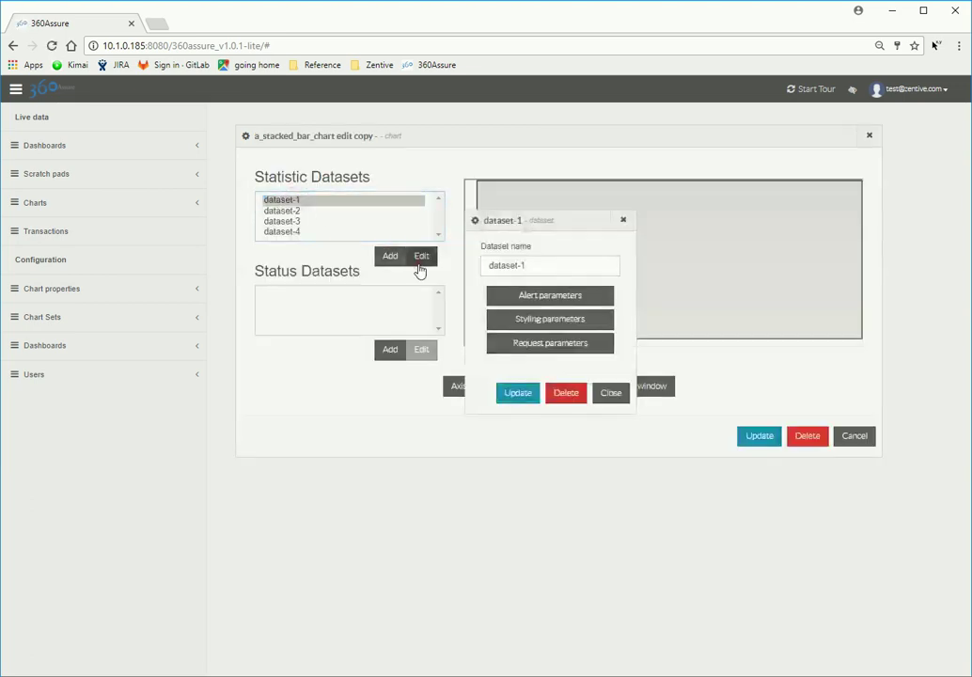
pyautogui.click(601, 344)
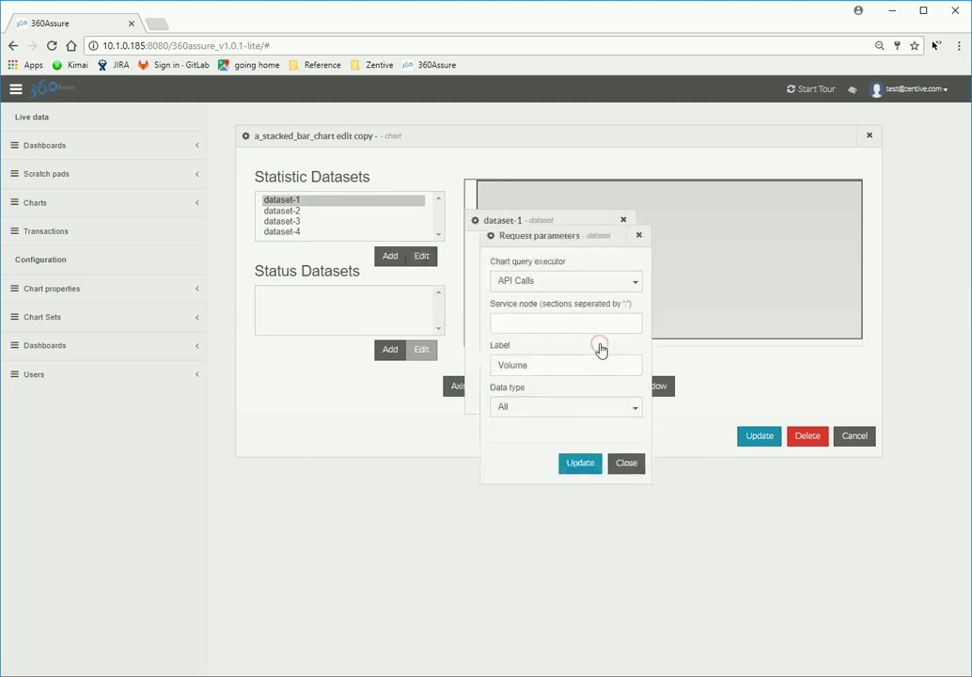
pyautogui.click(568, 326)
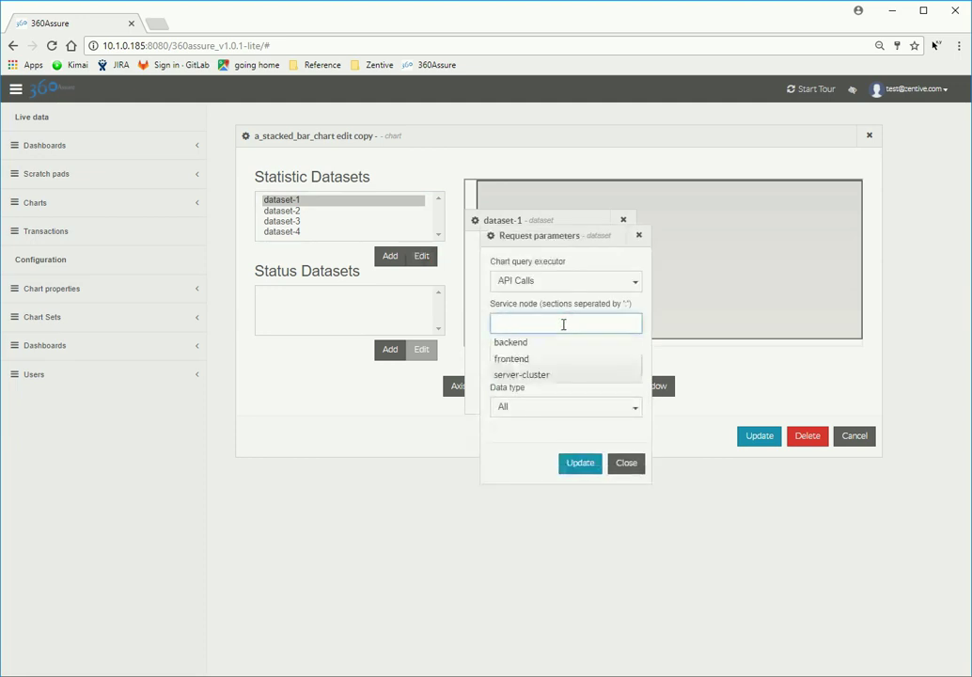
pyautogui.click(526, 342)
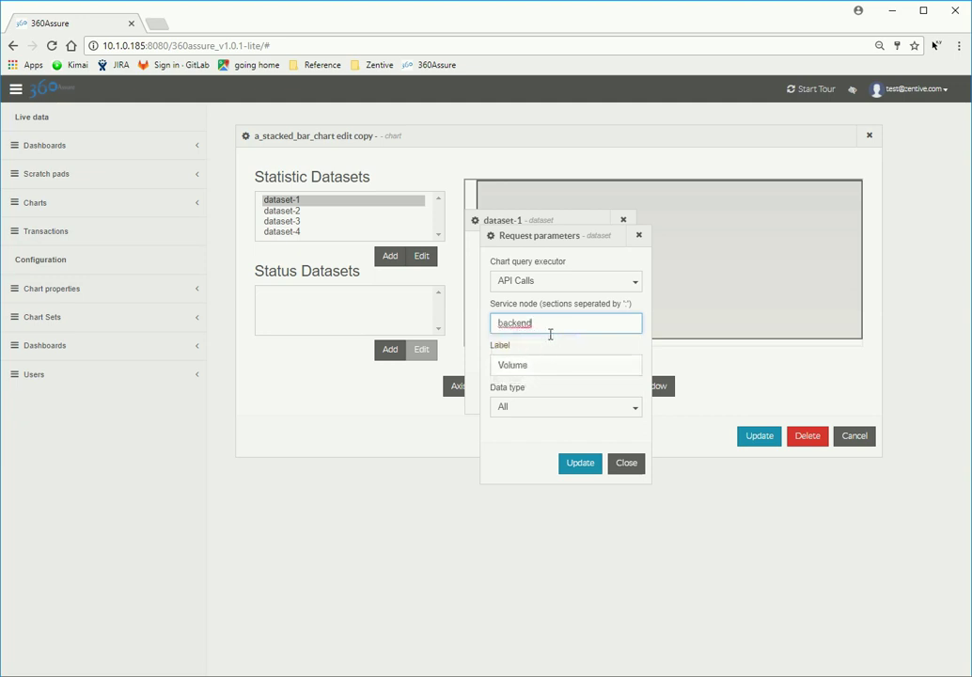
pyautogui.write(':')
pyautogui.click(532, 360)
pyautogui.click(583, 470)
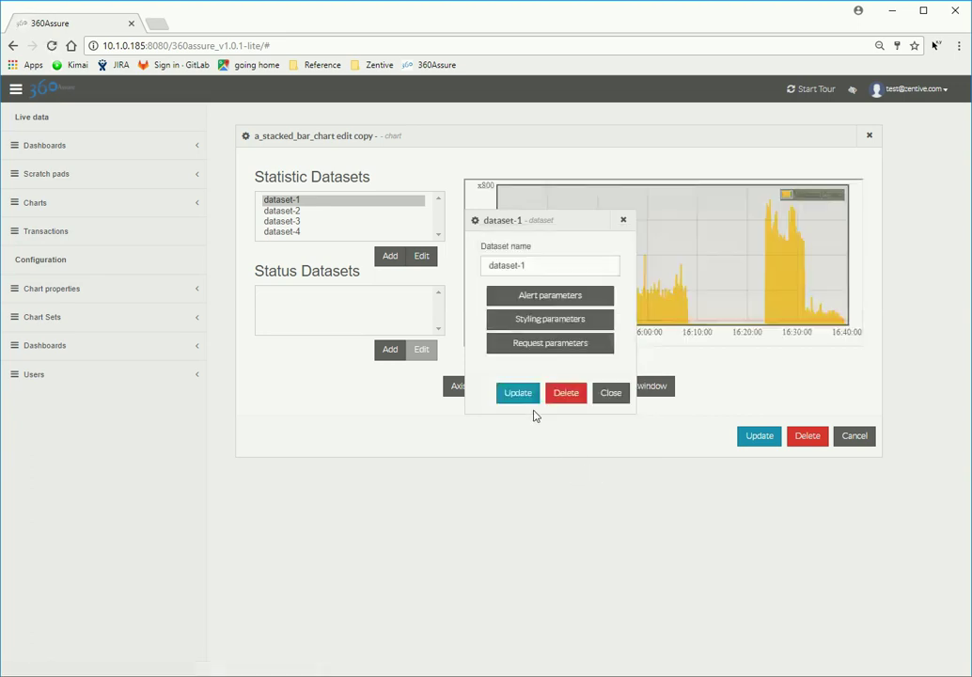
pyautogui.click(529, 398)
# Step: Set dataset-2's service node to backend:** so Failure Rate plots
pyautogui.click(289, 212)
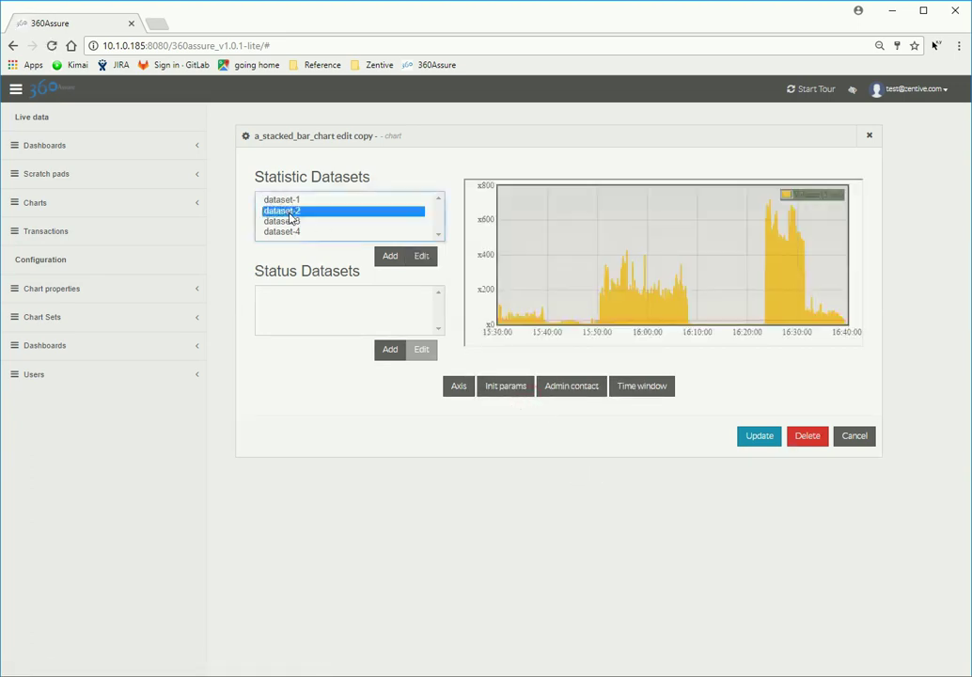
pyautogui.click(421, 267)
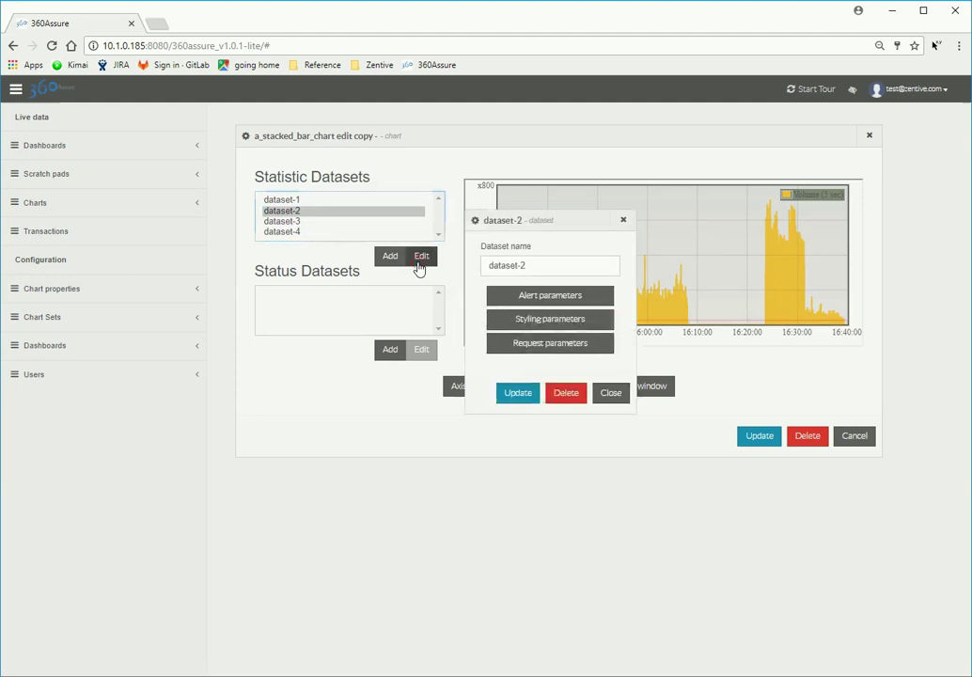
pyautogui.click(603, 343)
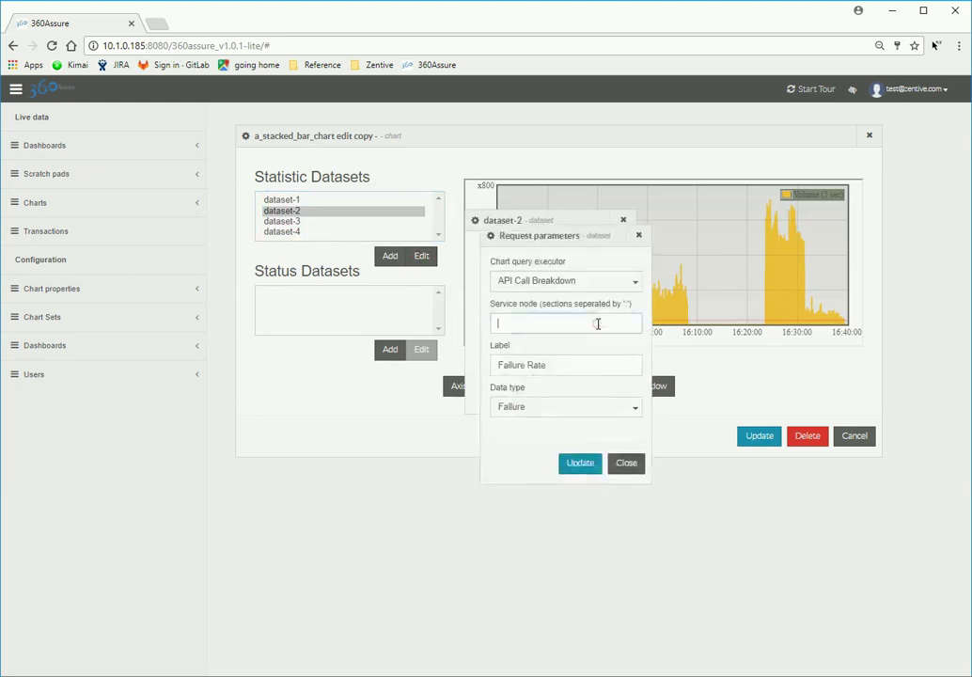
pyautogui.click(599, 324)
pyautogui.click(523, 343)
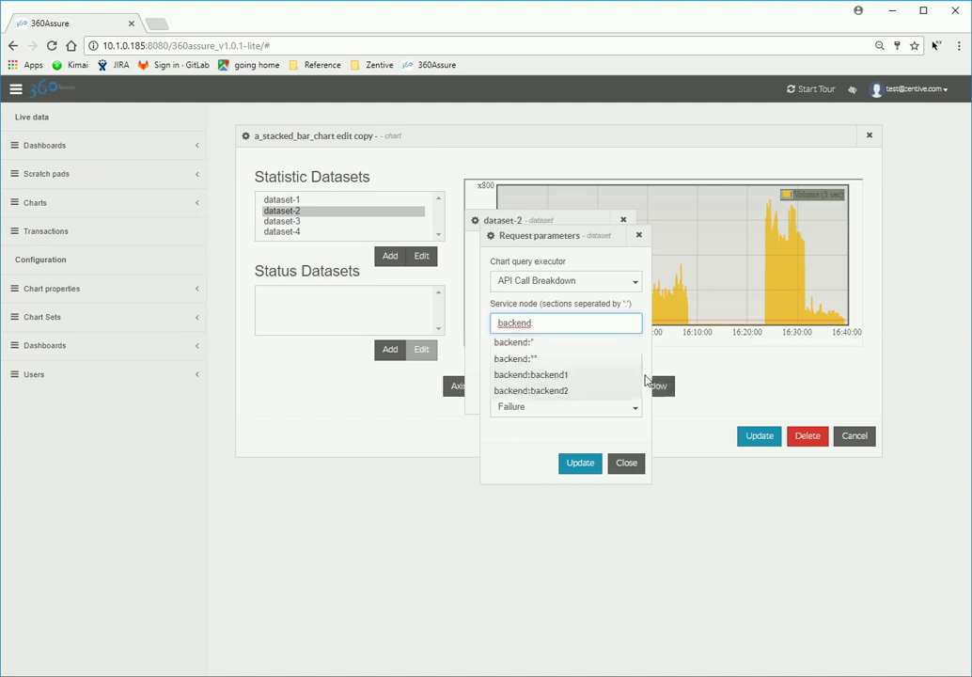
pyautogui.click(581, 465)
pyautogui.click(581, 465)
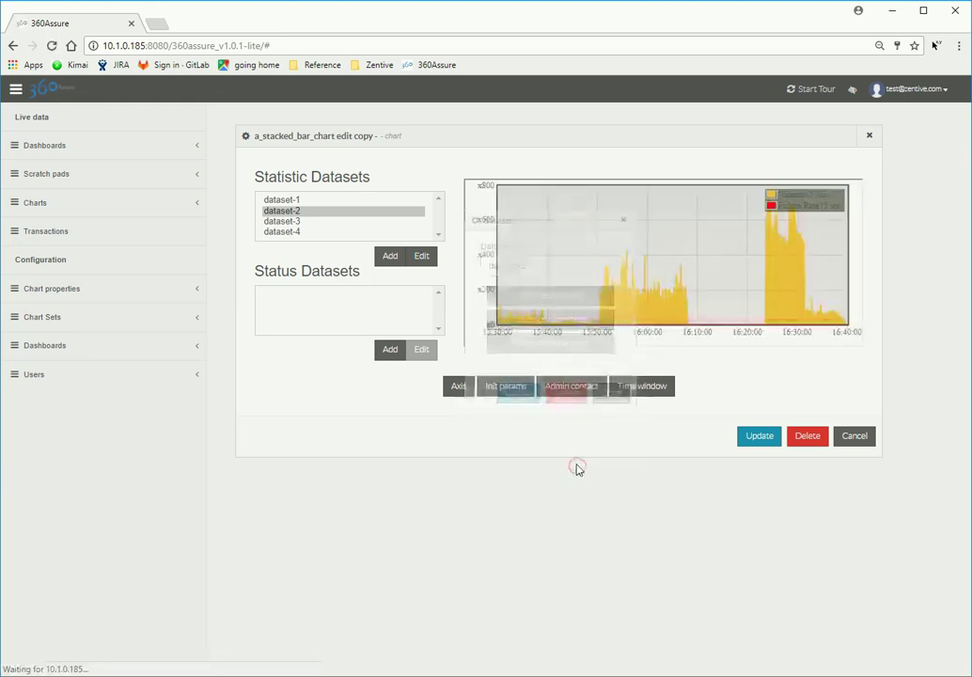
# Step: Set dataset-3's Service node request parameter to backend and update the dataset
pyautogui.click(306, 221)
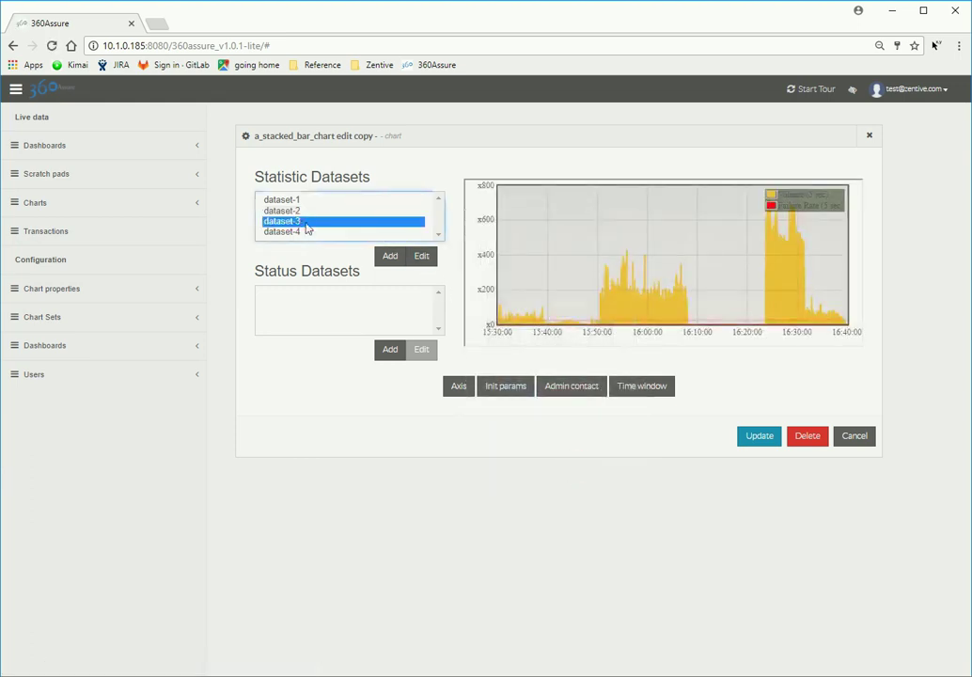
pyautogui.click(422, 261)
pyautogui.click(610, 342)
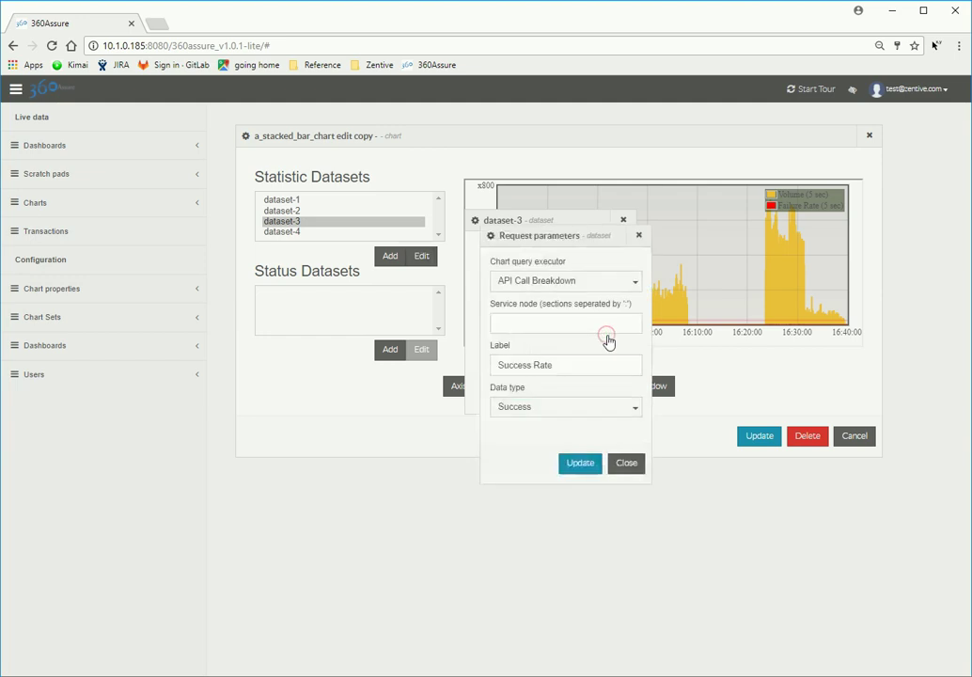
pyautogui.click(610, 323)
pyautogui.click(612, 323)
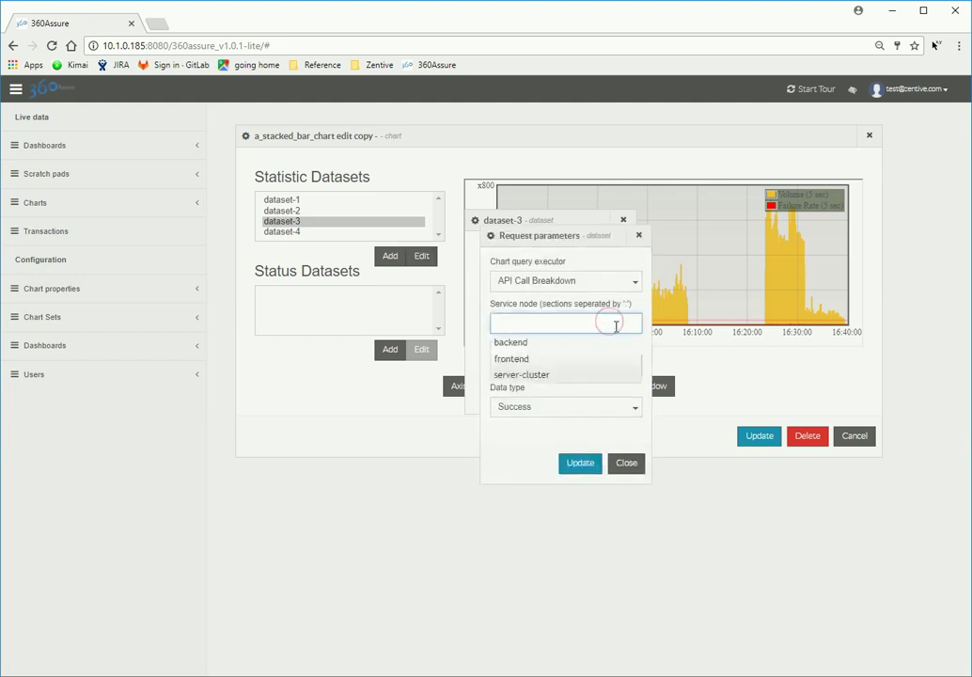
pyautogui.click(520, 344)
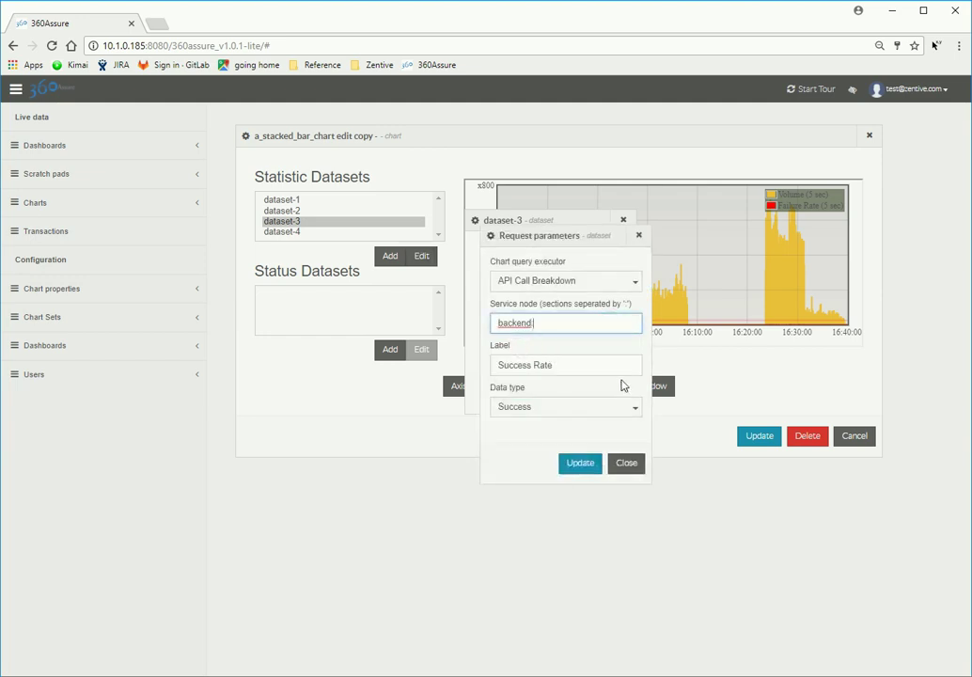
pyautogui.write(':')
pyautogui.click(538, 363)
pyautogui.click(597, 473)
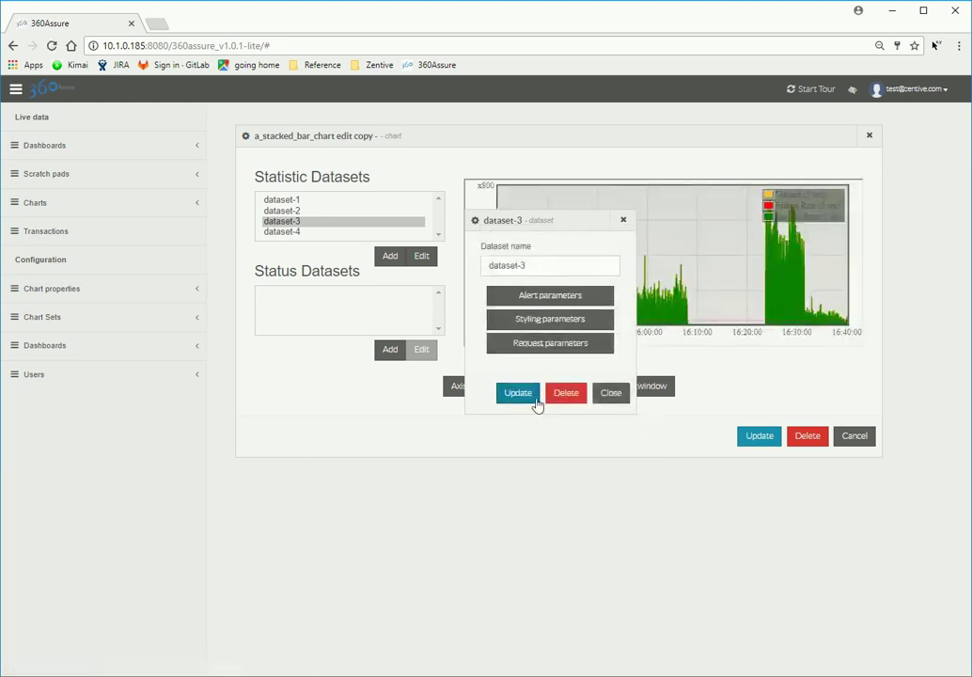
pyautogui.click(534, 399)
# Step: Set dataset-4's Service node to backend, then save and confirm the a_stacked_bar_chart update
pyautogui.click(294, 231)
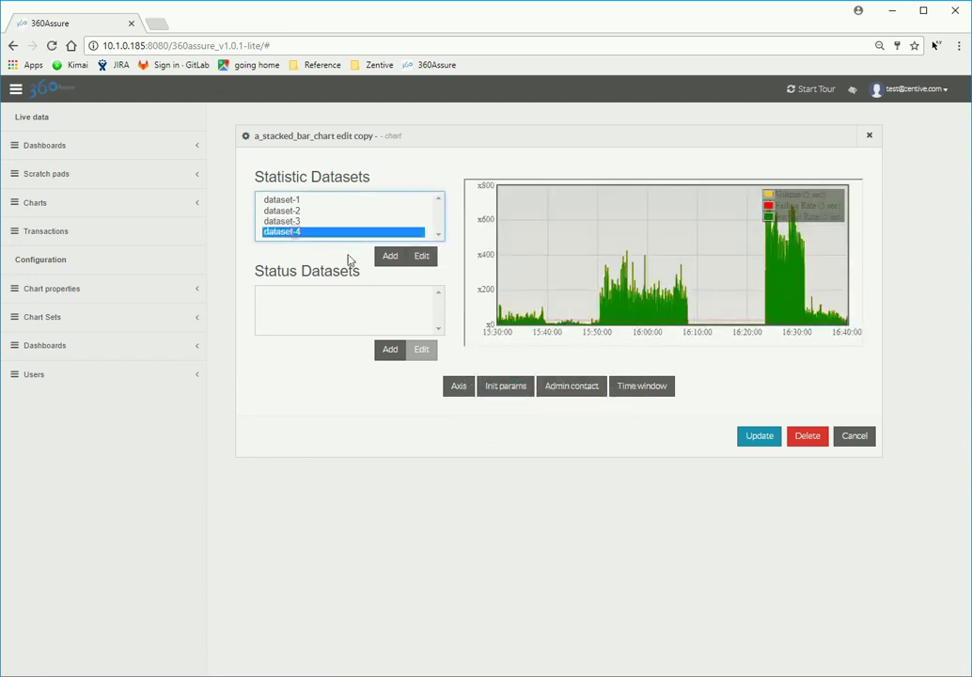
pyautogui.click(418, 266)
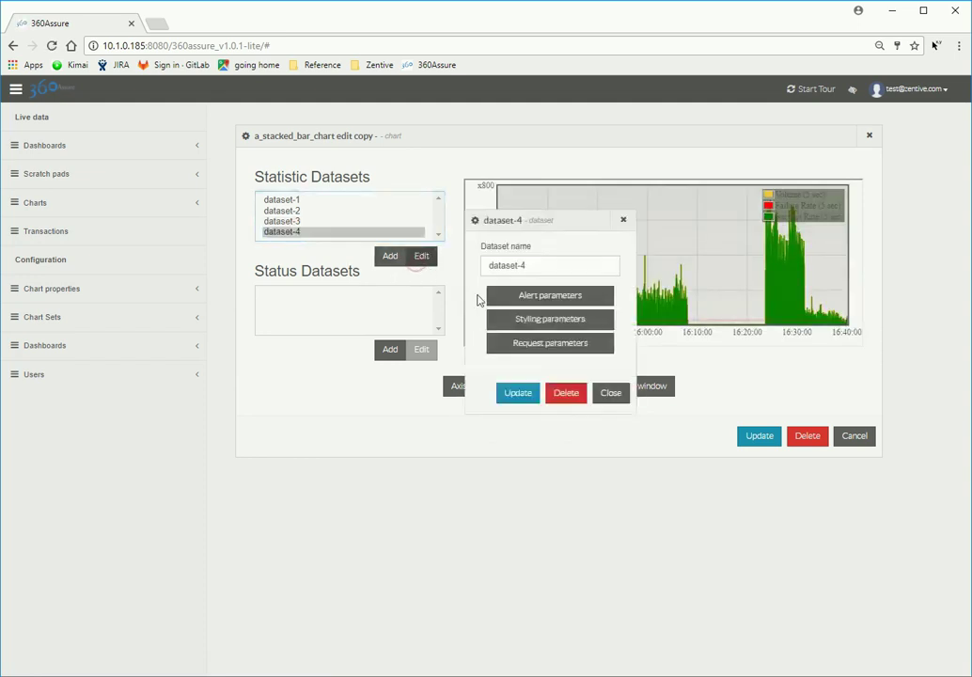
pyautogui.click(603, 346)
pyautogui.click(616, 321)
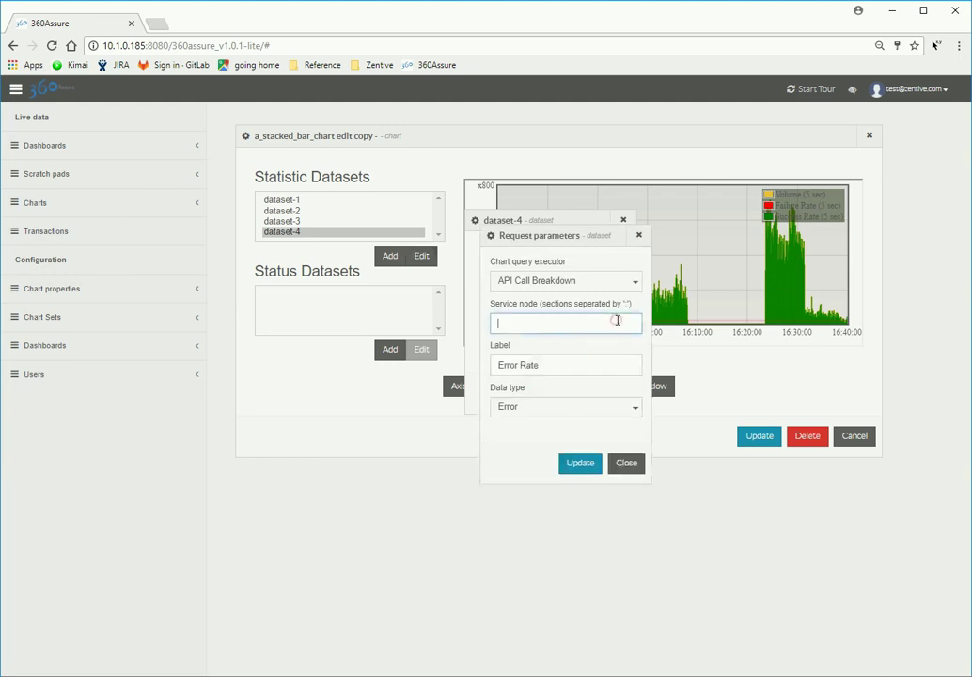
pyautogui.click(517, 344)
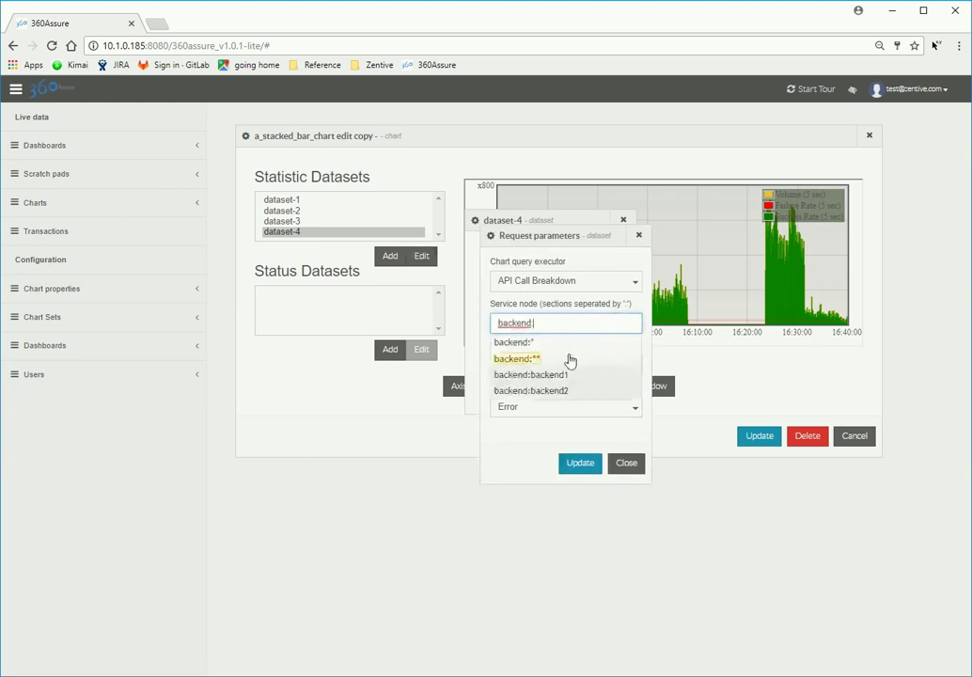
pyautogui.click(596, 470)
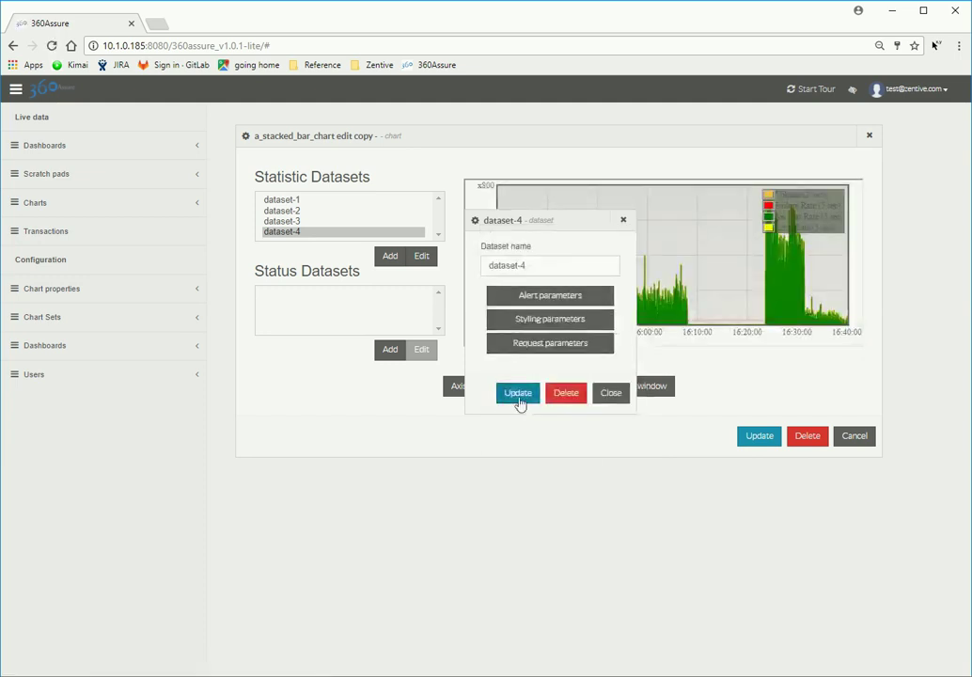
pyautogui.click(520, 399)
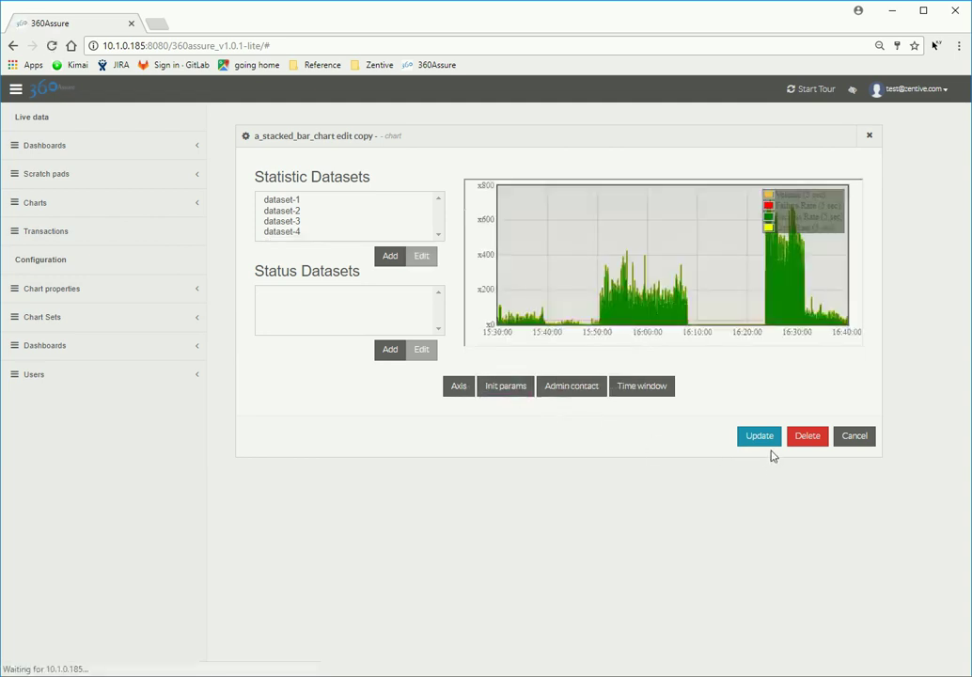
pyautogui.click(770, 442)
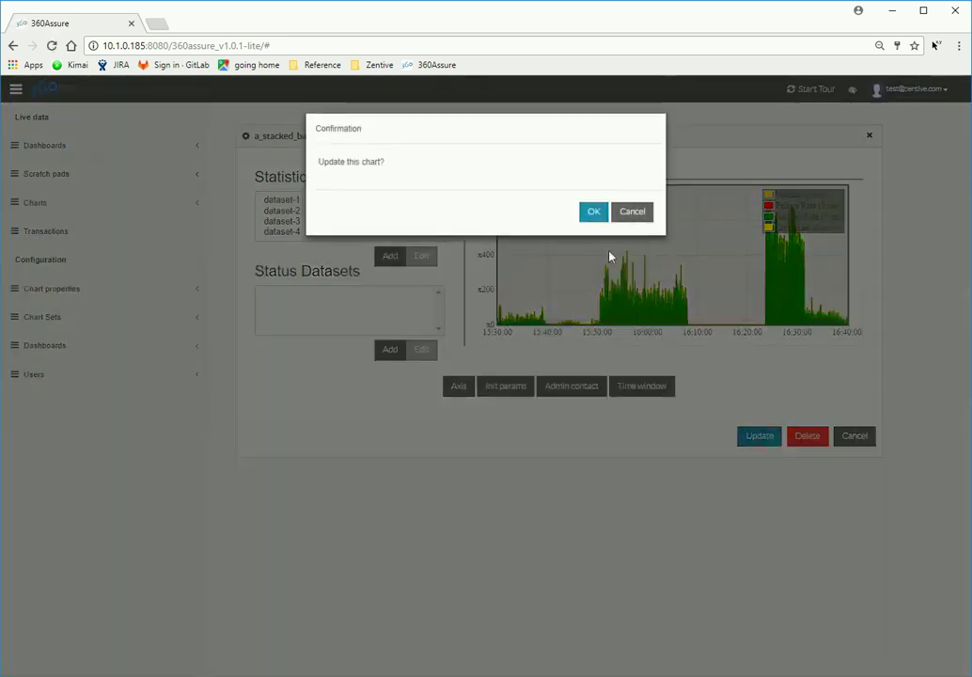
pyautogui.click(597, 215)
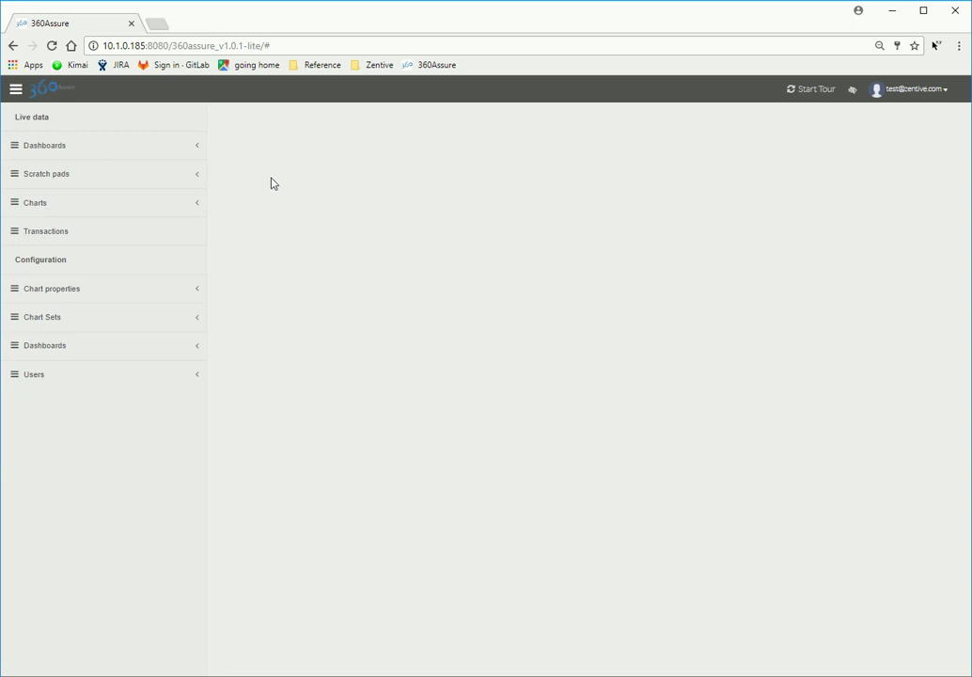
# Step: Add another_line_chart, a_bar_chart, a_line_chart and a_pie_inner_satistics from Charts to the scratch pad
pyautogui.click(199, 205)
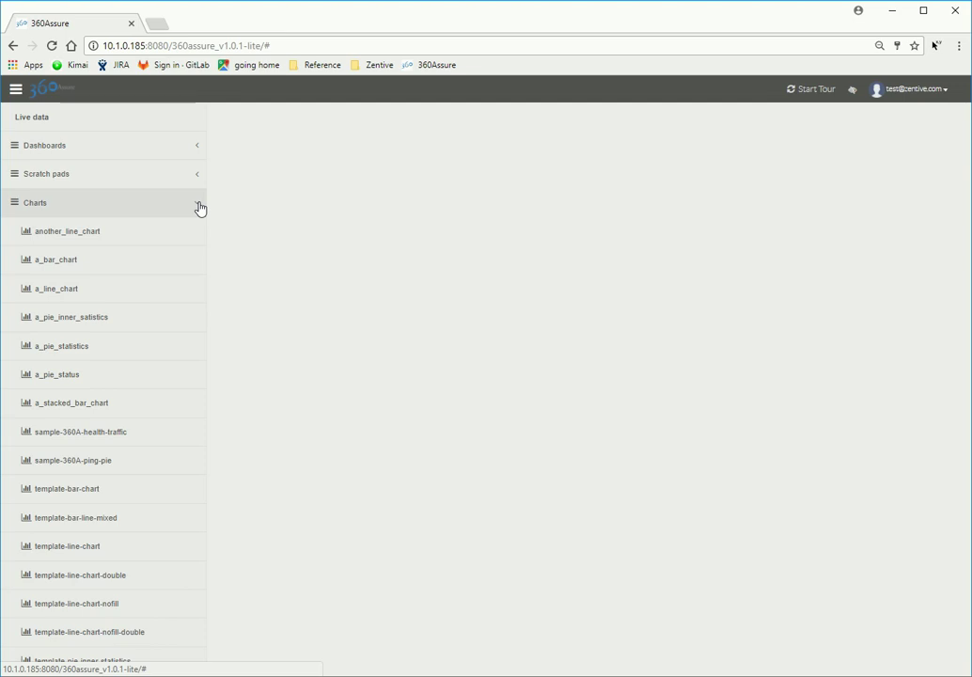
pyautogui.click(133, 235)
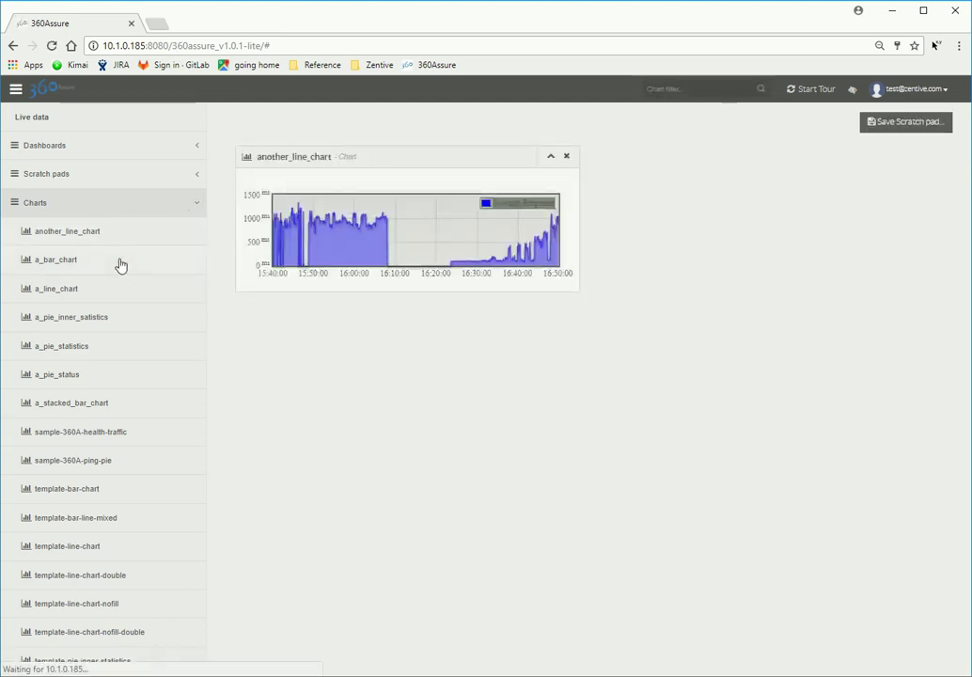
pyautogui.click(120, 263)
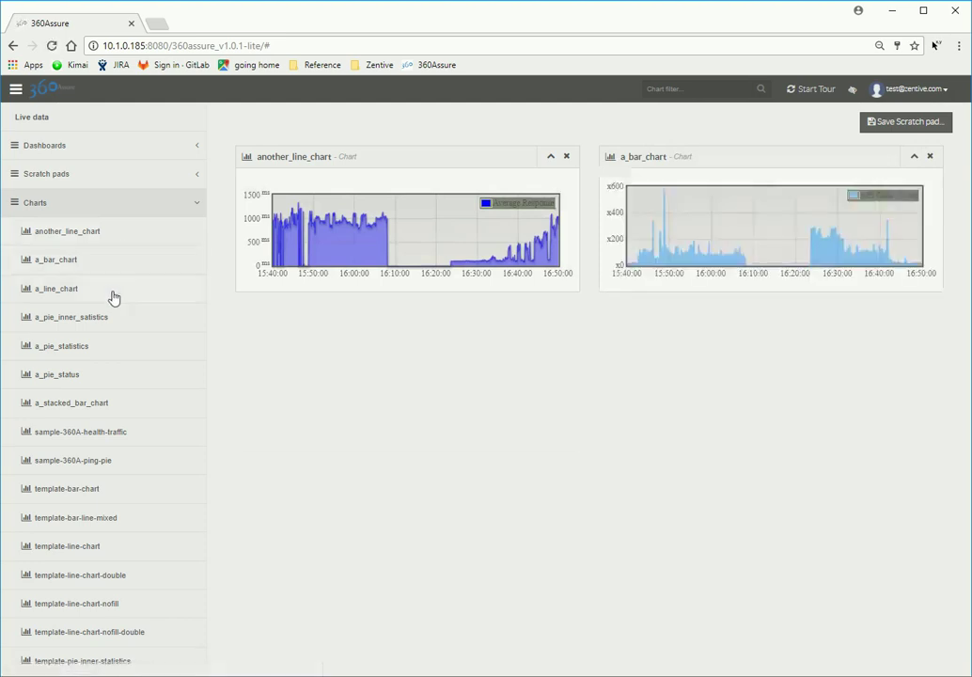
pyautogui.click(114, 297)
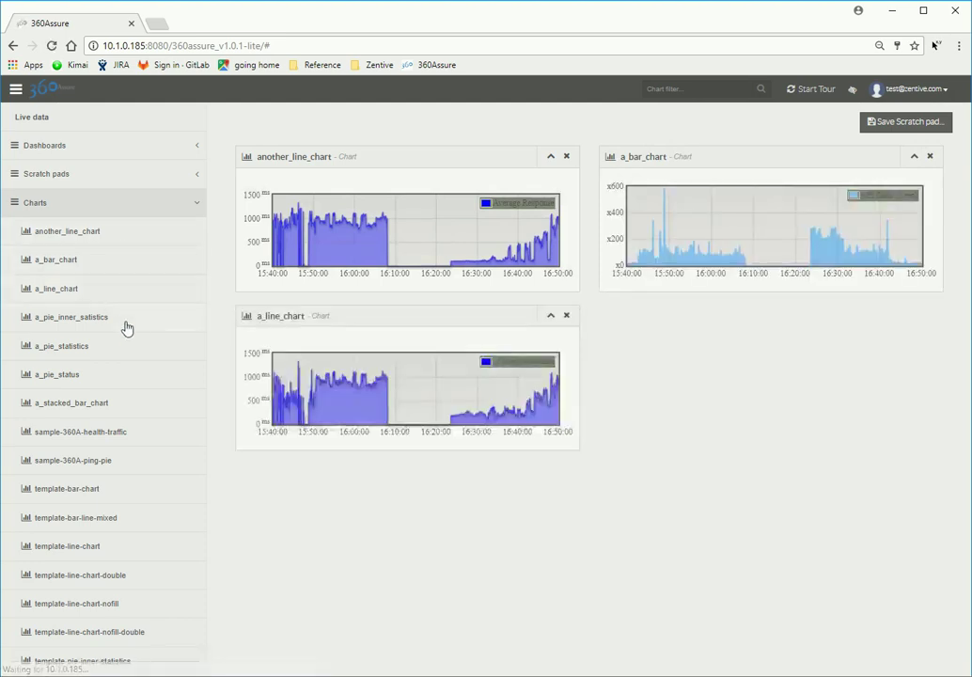
pyautogui.click(126, 325)
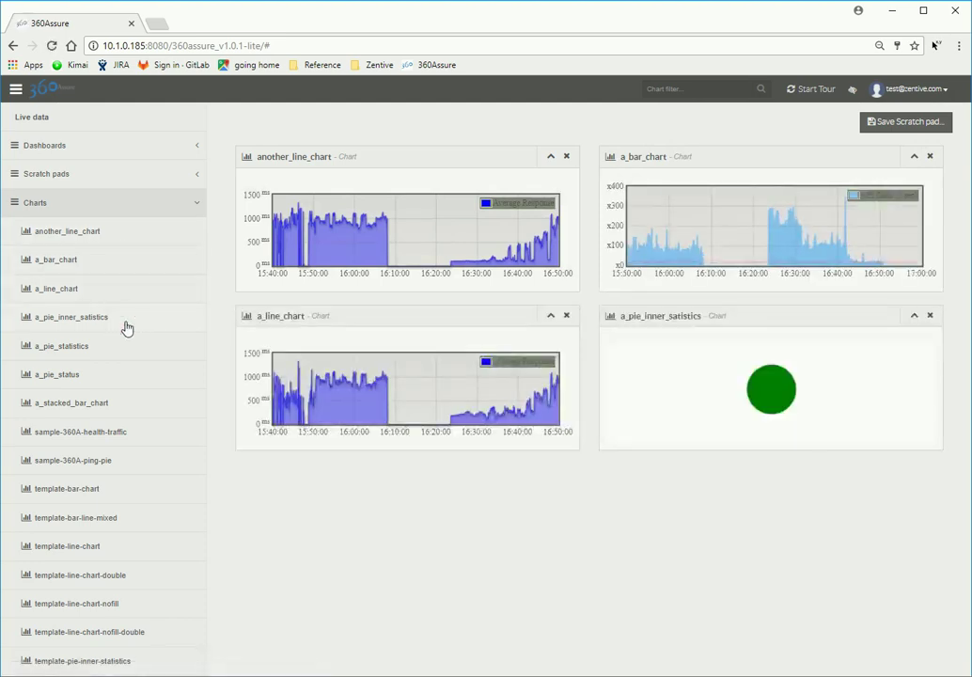
# Step: Save the scratch pad as scratchpad1 with description 'test scratch pad' and list saved scratch pads
pyautogui.click(901, 124)
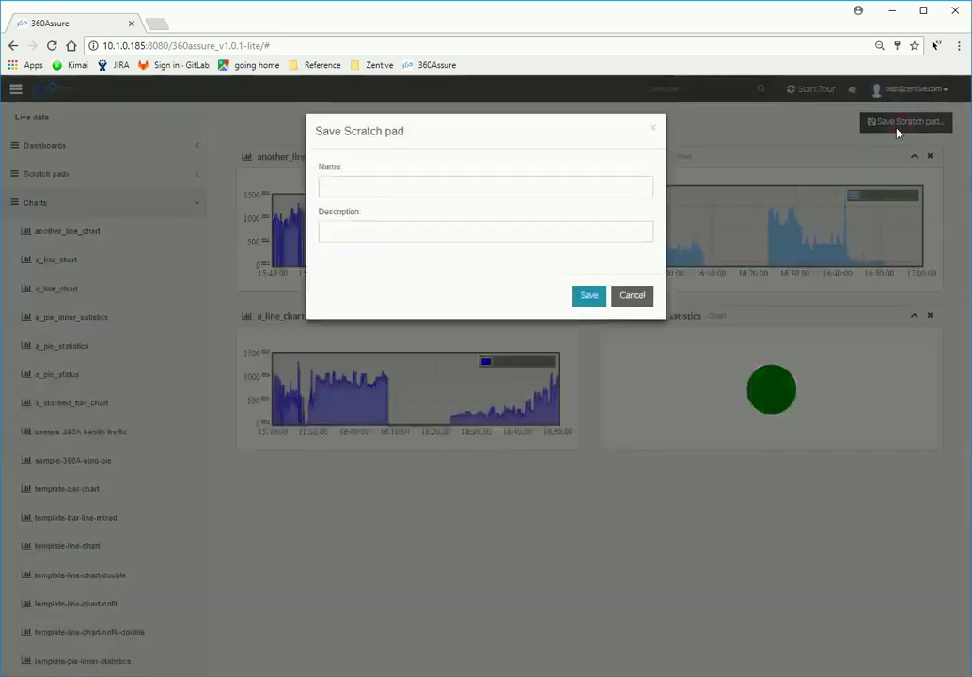
pyautogui.click(565, 189)
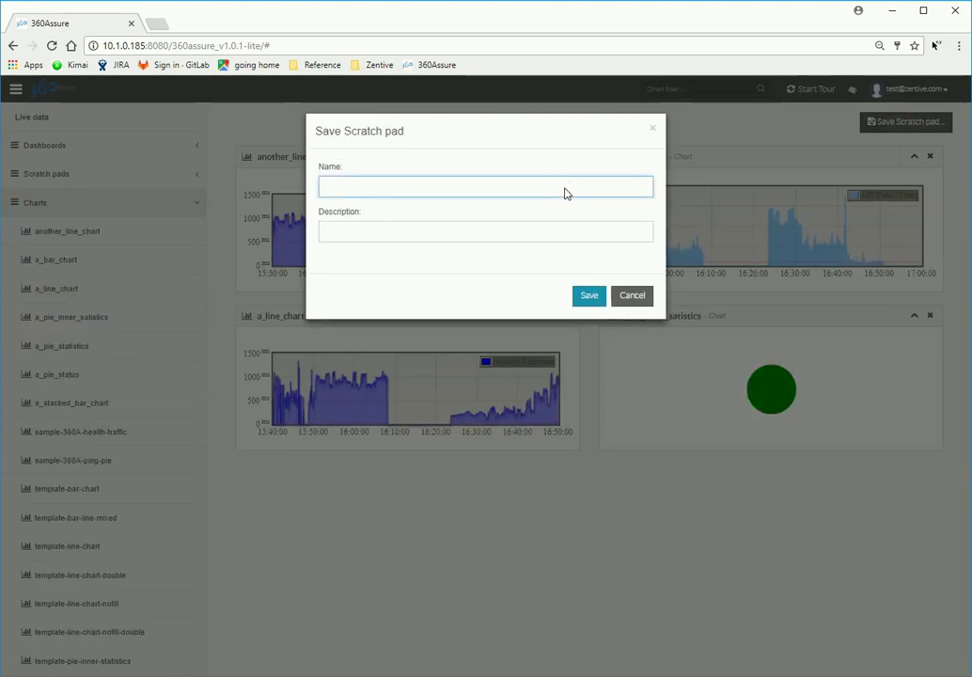
pyautogui.write('scra')
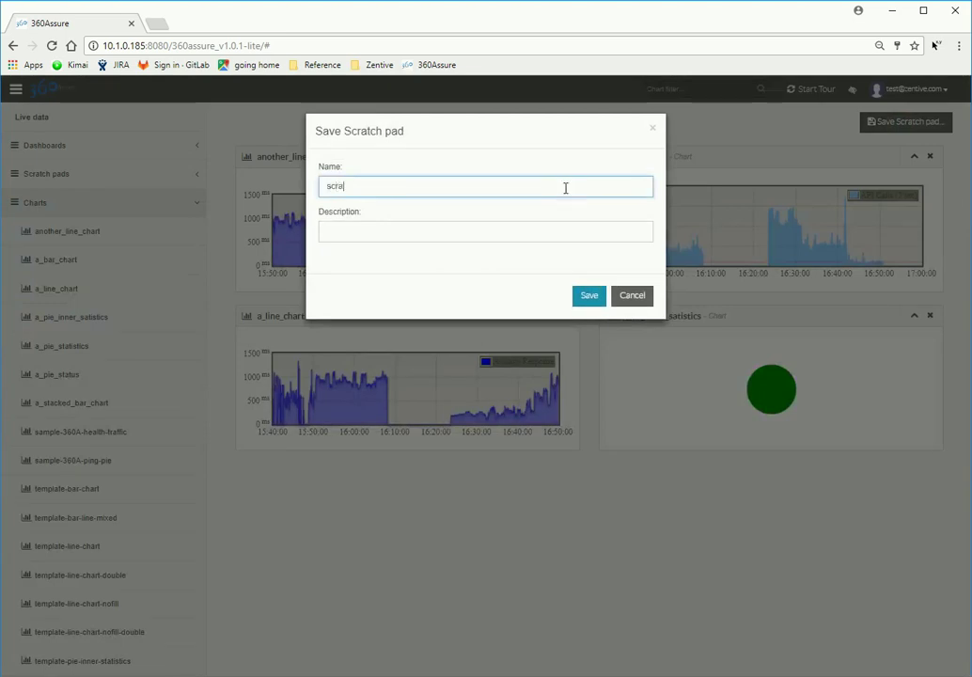
pyautogui.write('tchpad1')
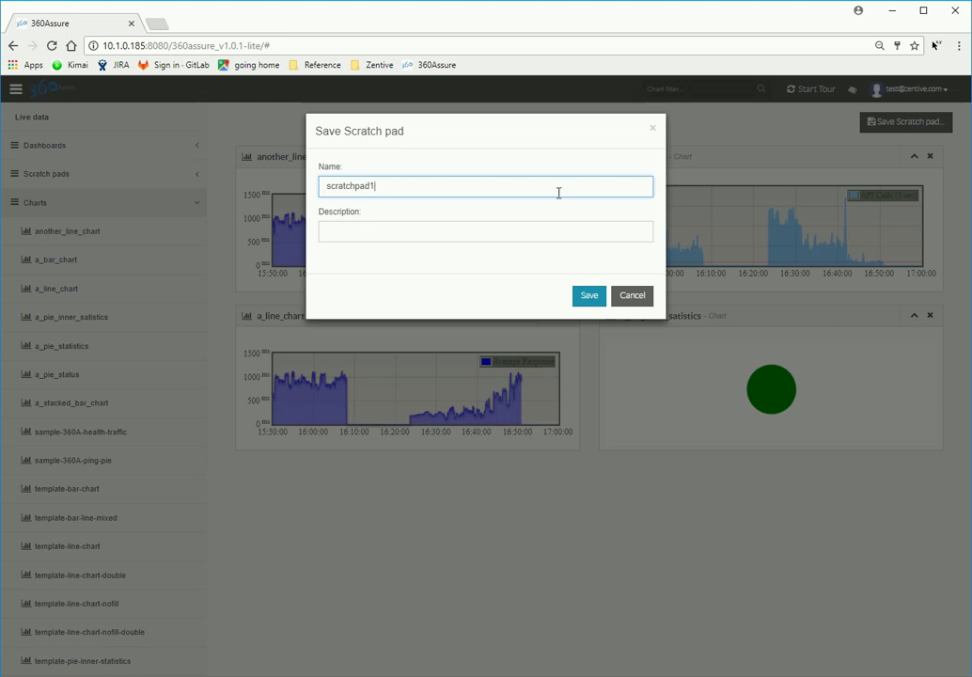
pyautogui.click(547, 229)
pyautogui.write('test scratch pad')
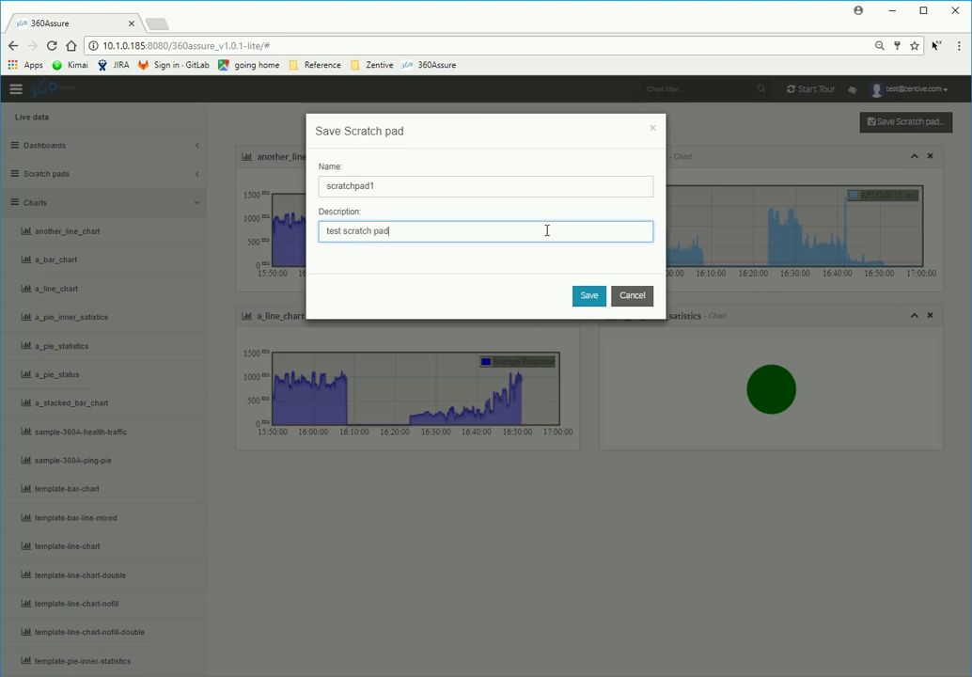
pyautogui.click(590, 299)
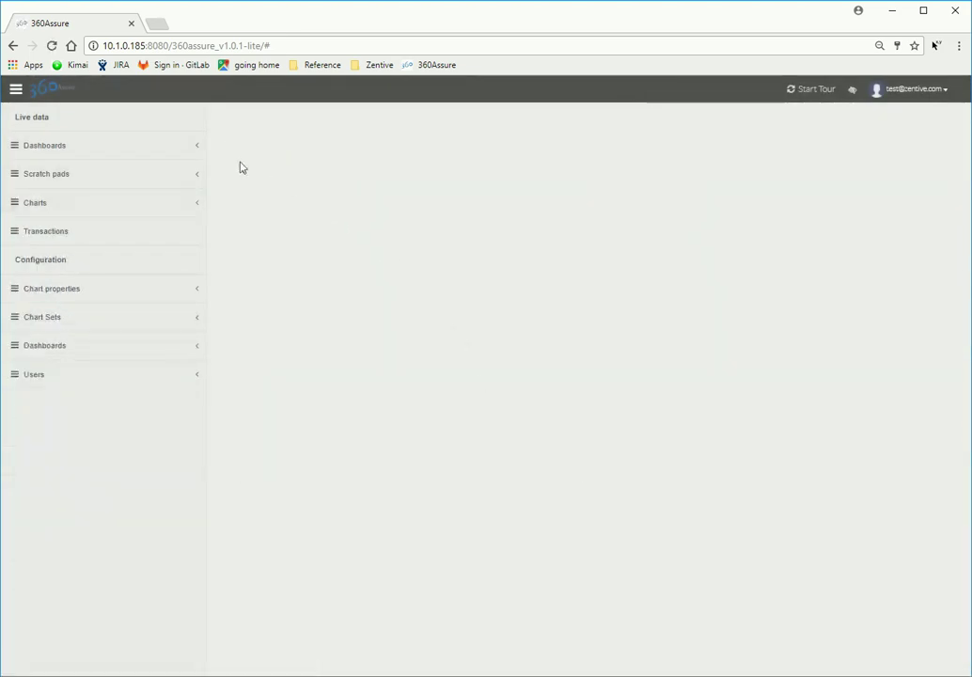
pyautogui.click(197, 179)
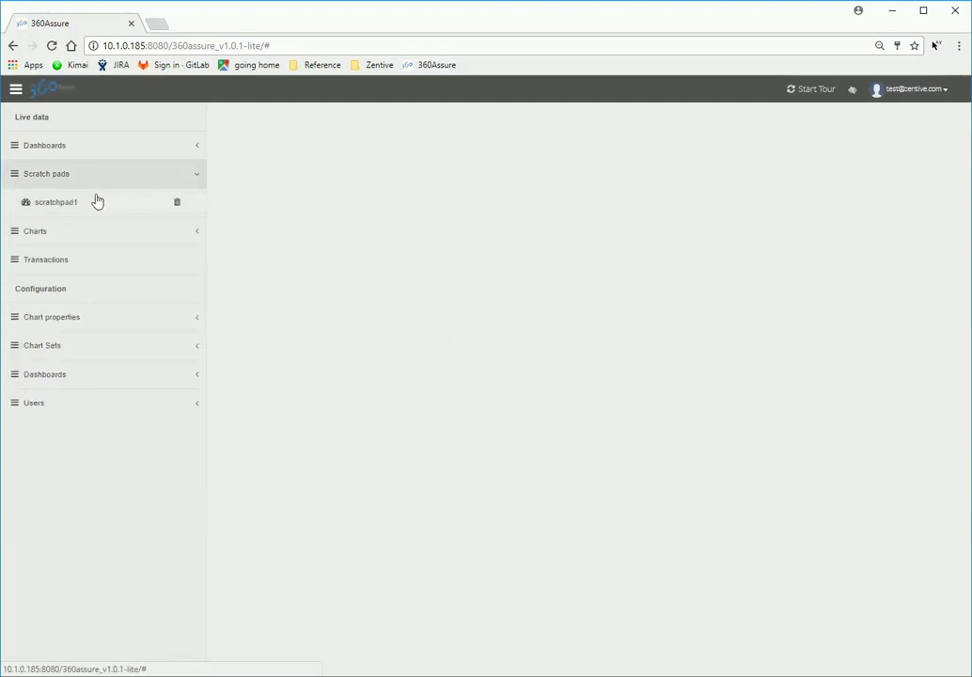
# Step: Open scratchpad1 and add a_stacked_bar_chart alongside its existing charts
pyautogui.click(71, 206)
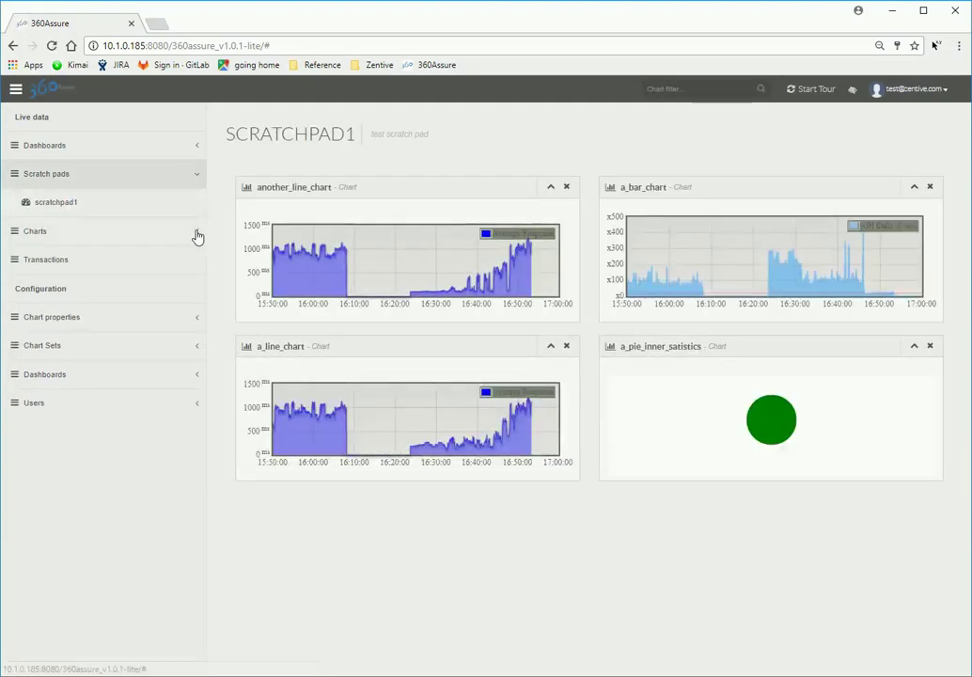
pyautogui.click(195, 233)
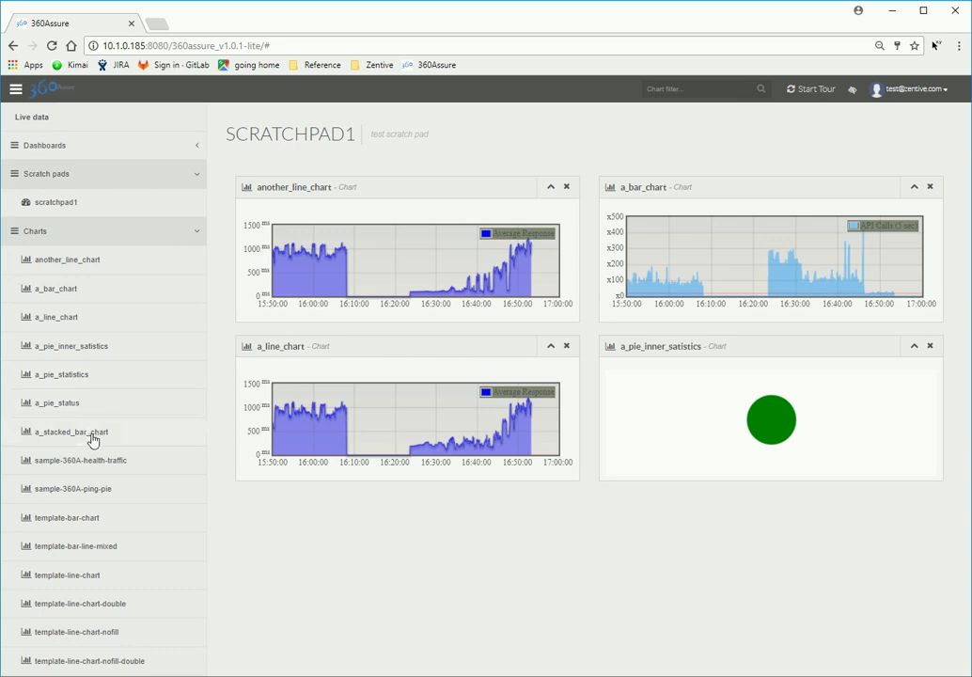
pyautogui.click(93, 435)
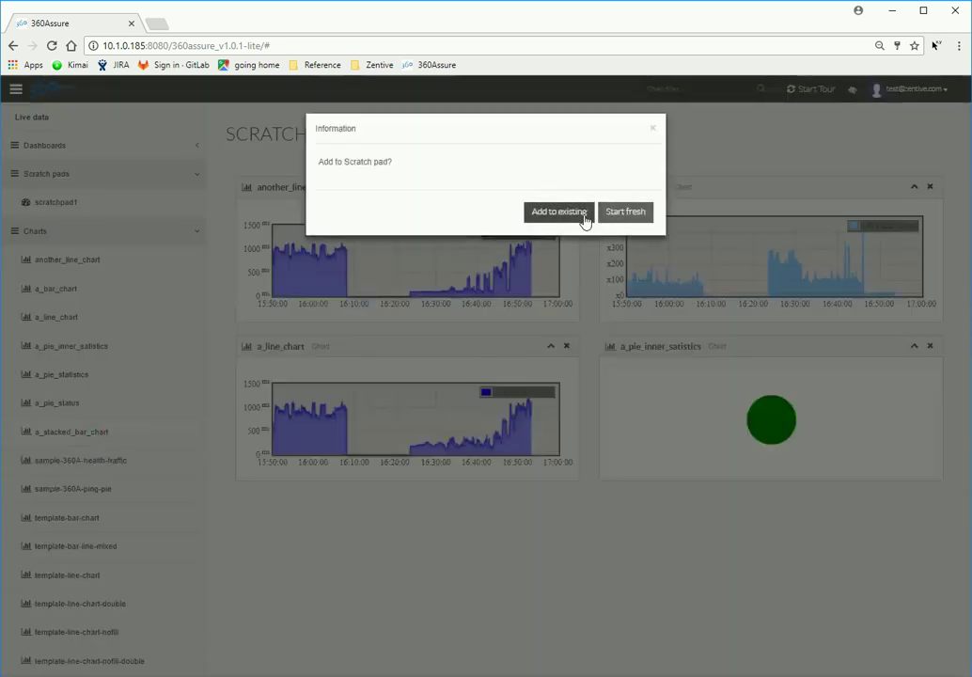
pyautogui.click(583, 218)
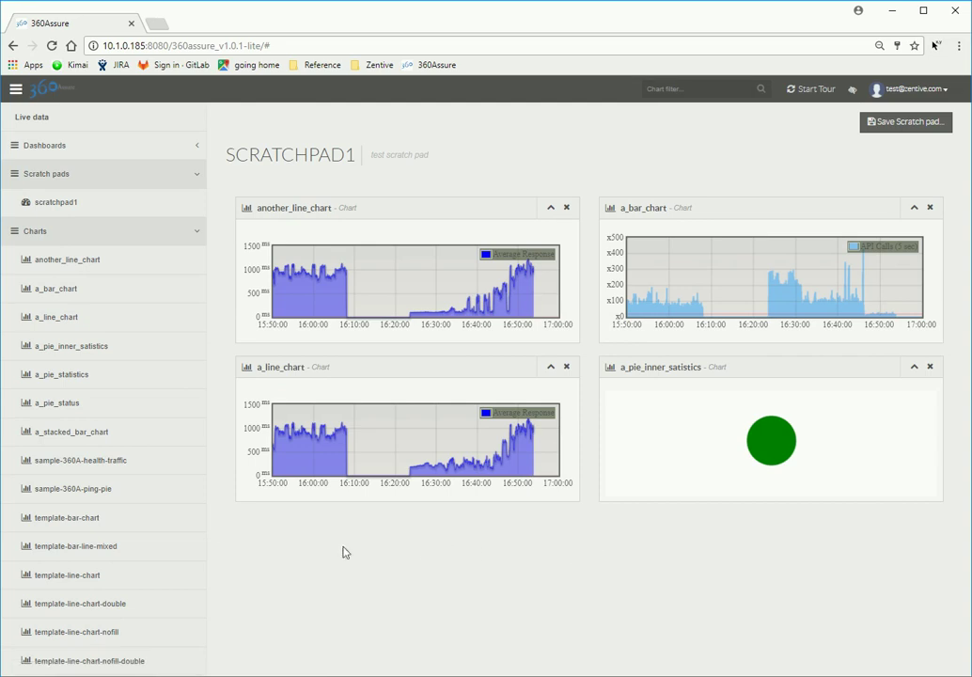
# Step: Start a fresh scratch pad holding only a_stacked_bar_chart
pyautogui.click(125, 440)
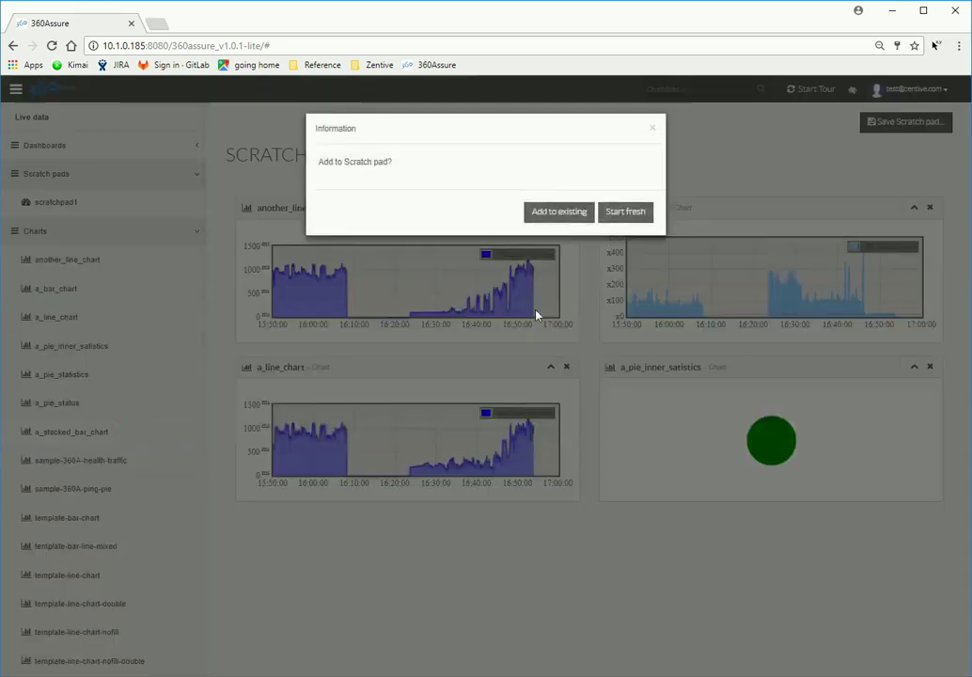
pyautogui.click(624, 220)
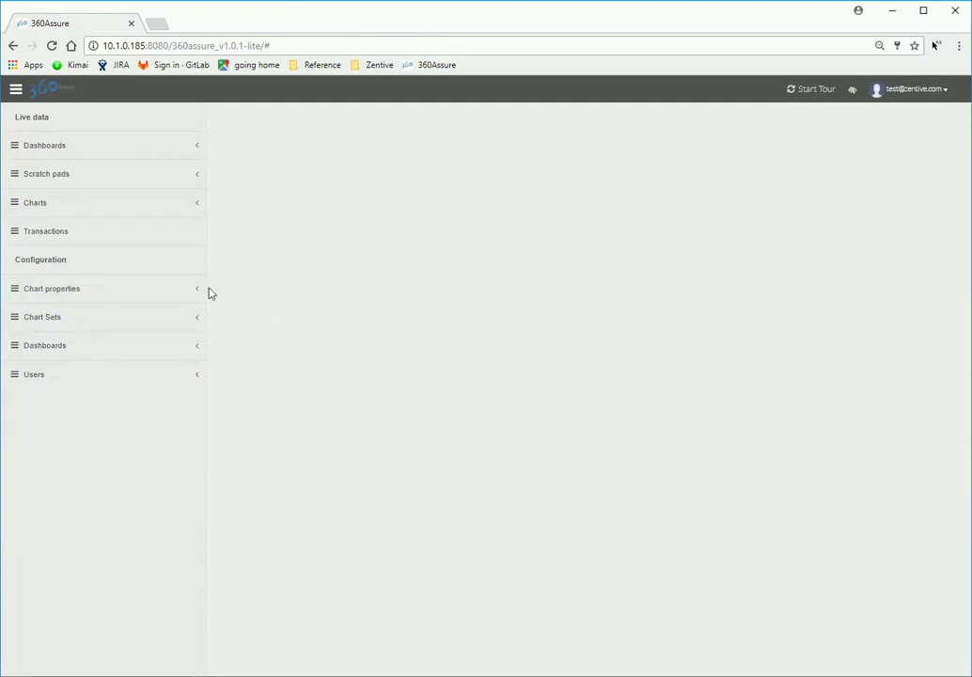
pyautogui.click(196, 292)
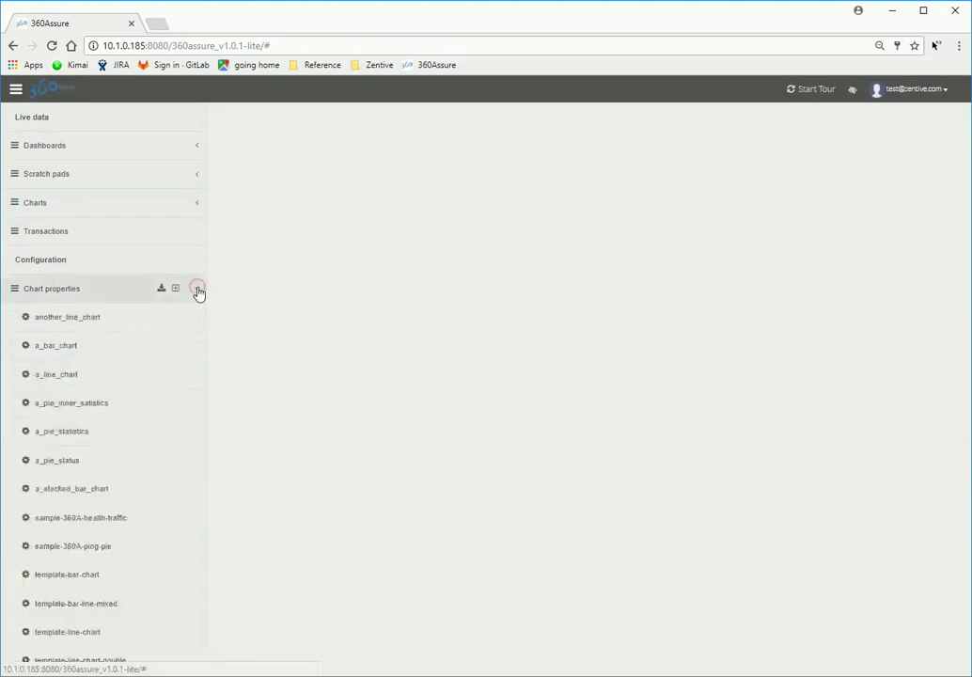
# Step: Change another_line_chart's dataset alert Max threshold to 1000 ms and confirm the chart update
pyautogui.click(108, 323)
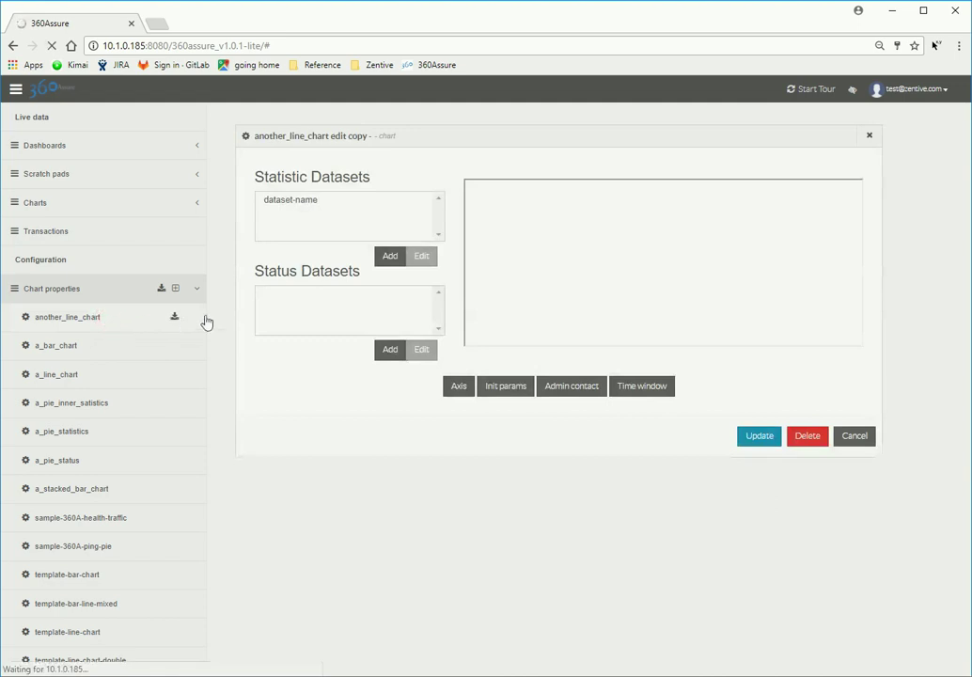
pyautogui.click(319, 203)
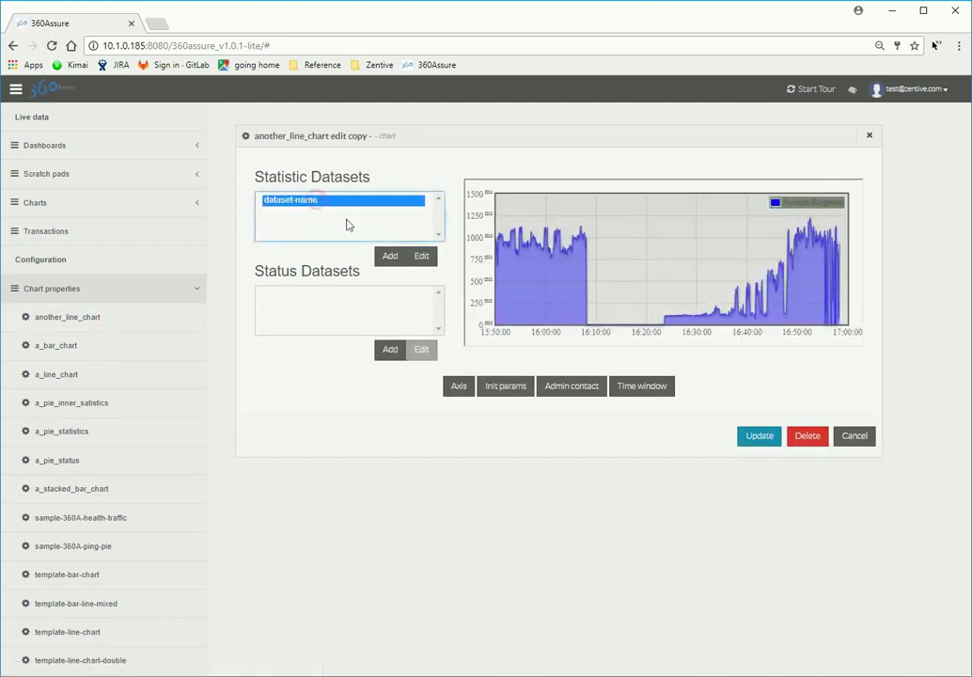
pyautogui.click(414, 264)
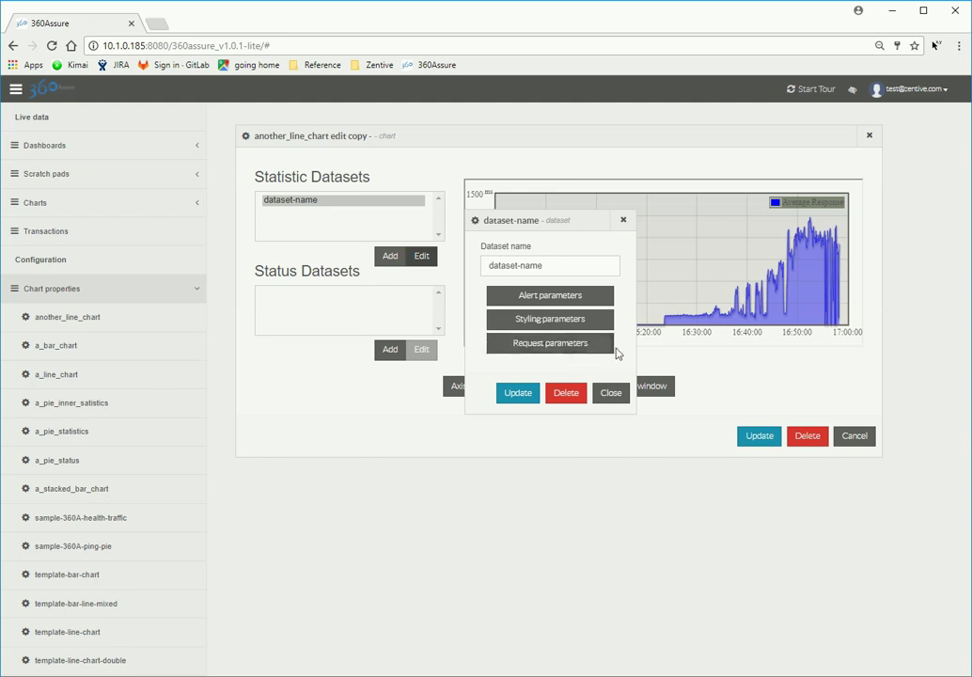
pyautogui.click(599, 298)
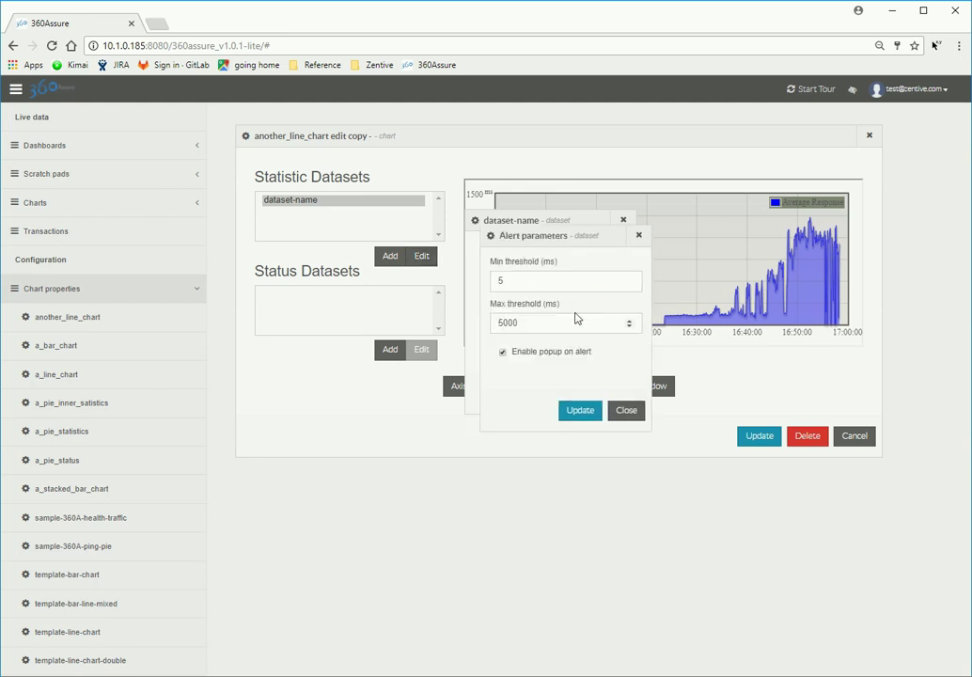
pyautogui.doubleClick(526, 325)
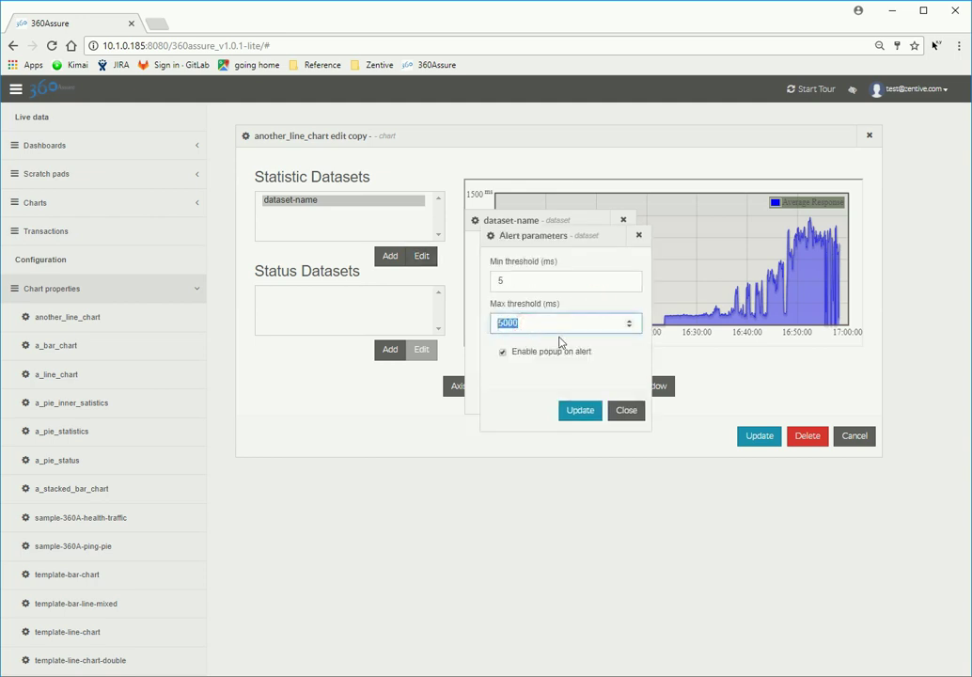
pyautogui.write('100')
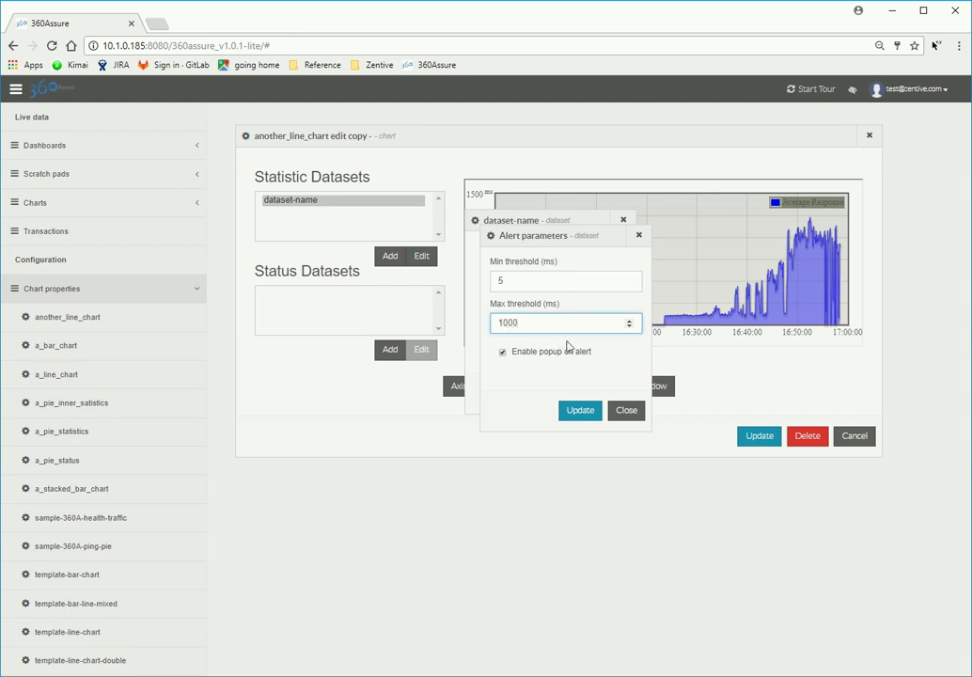
pyautogui.click(580, 411)
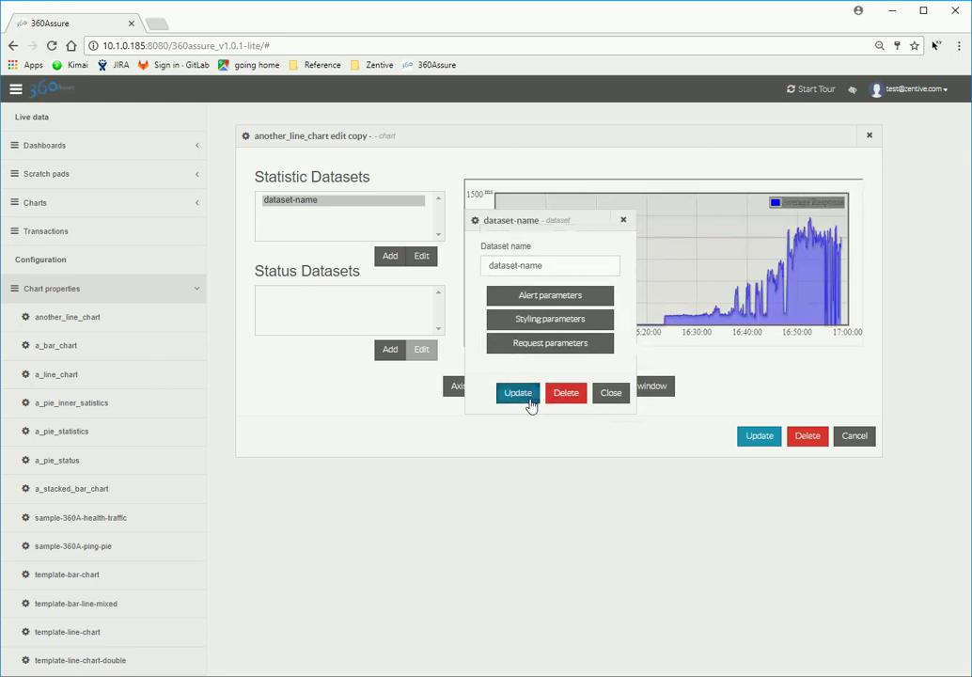
pyautogui.click(529, 403)
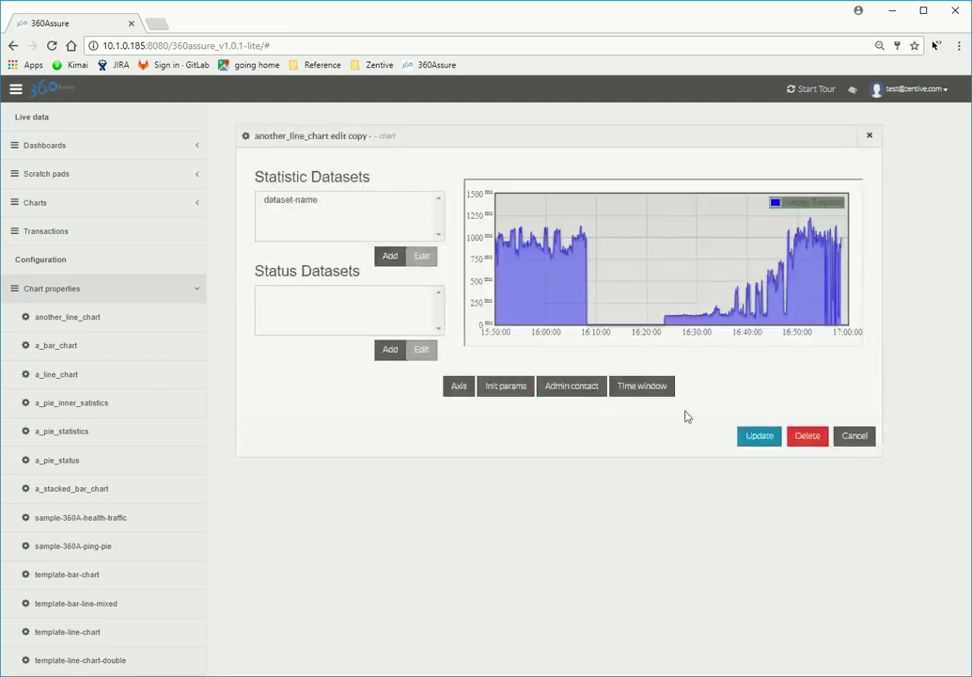
pyautogui.click(751, 438)
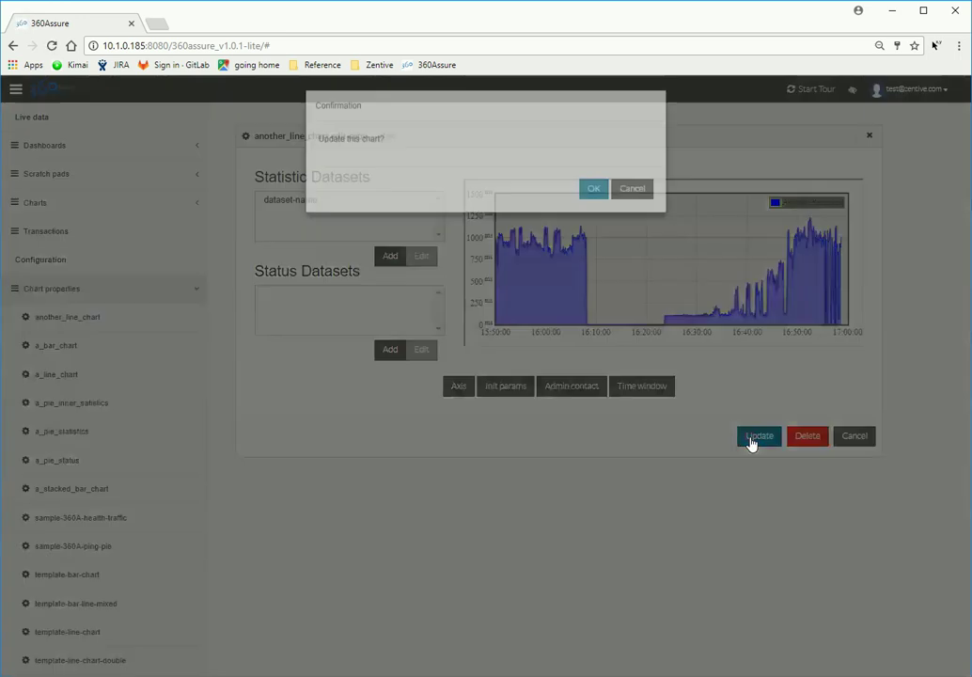
pyautogui.click(592, 212)
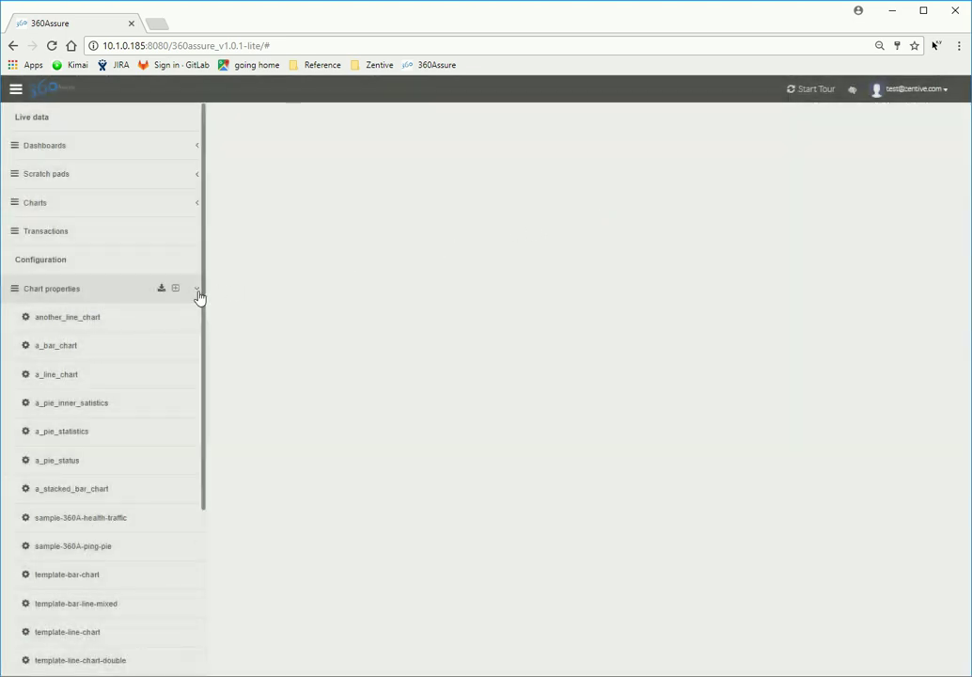
# Step: Show another_line_chart live in an enlarged panel with its 1000 ms alert line
pyautogui.click(197, 290)
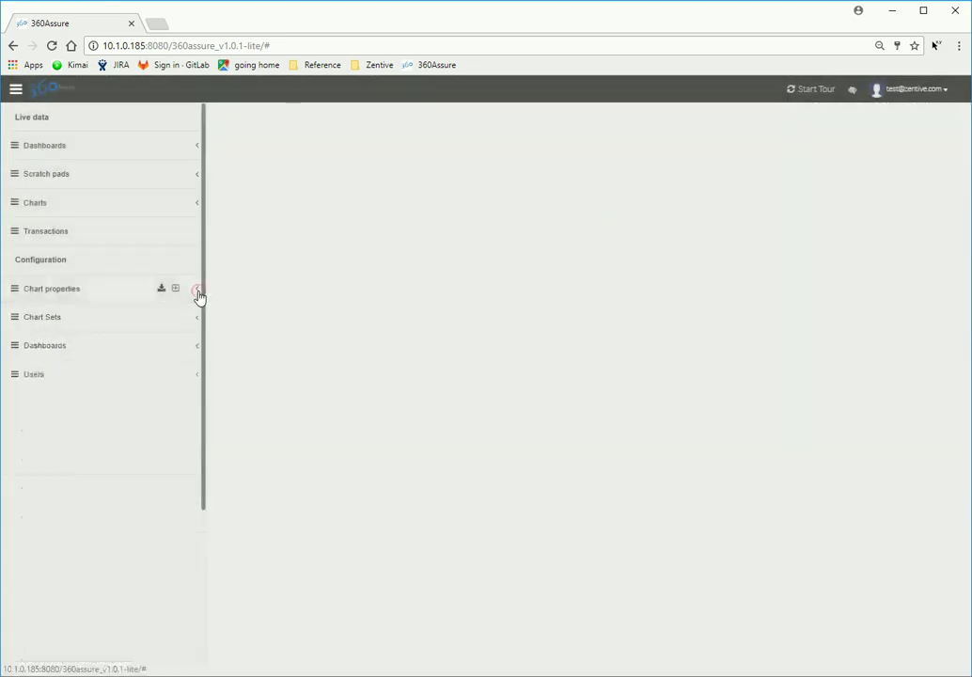
pyautogui.click(197, 204)
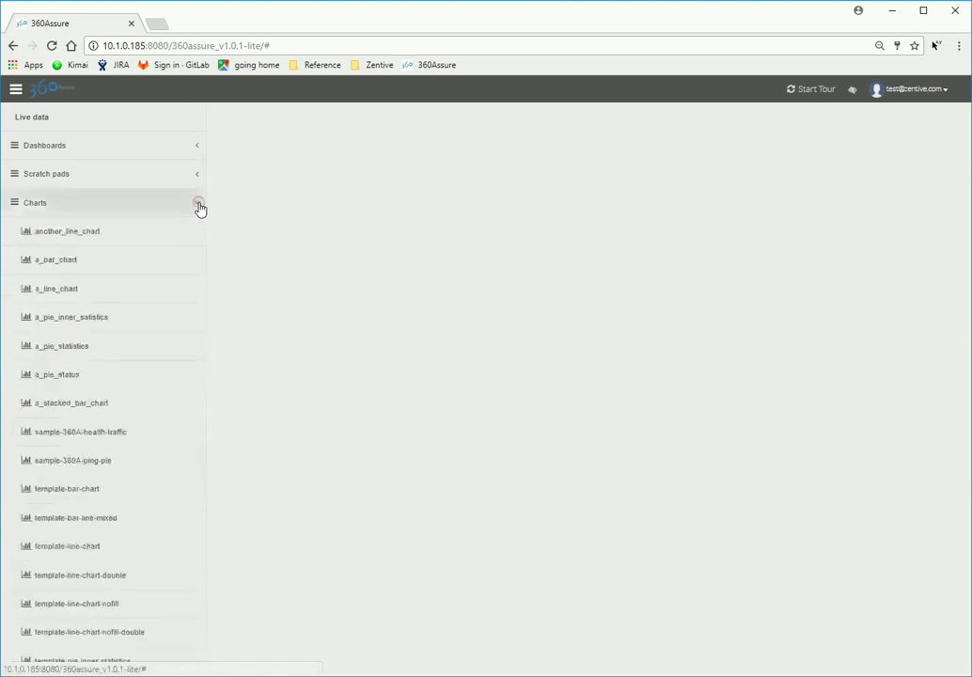
pyautogui.click(110, 235)
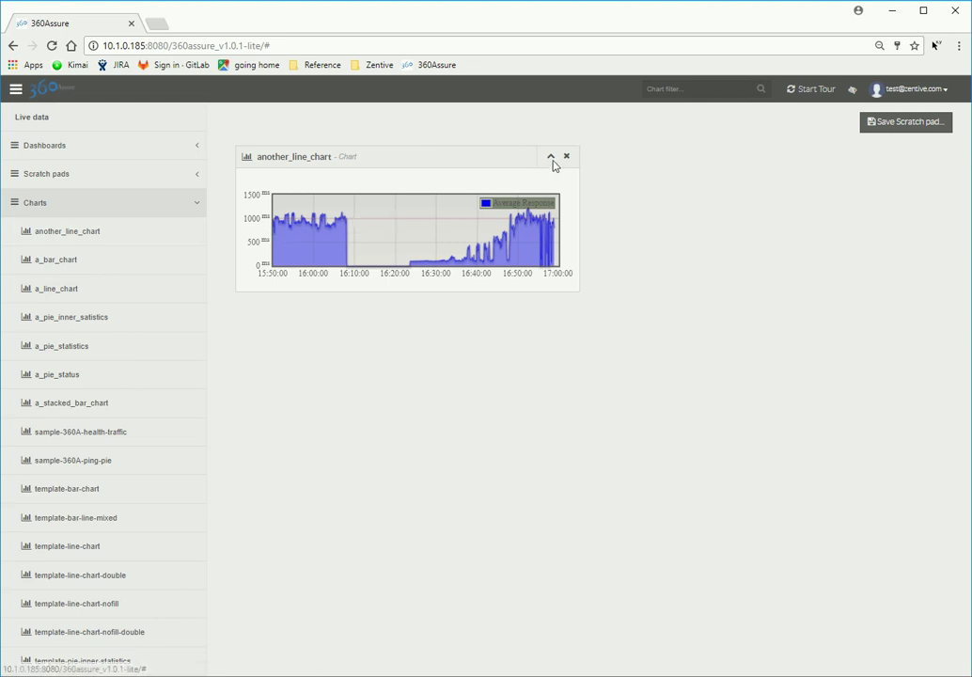
pyautogui.click(552, 158)
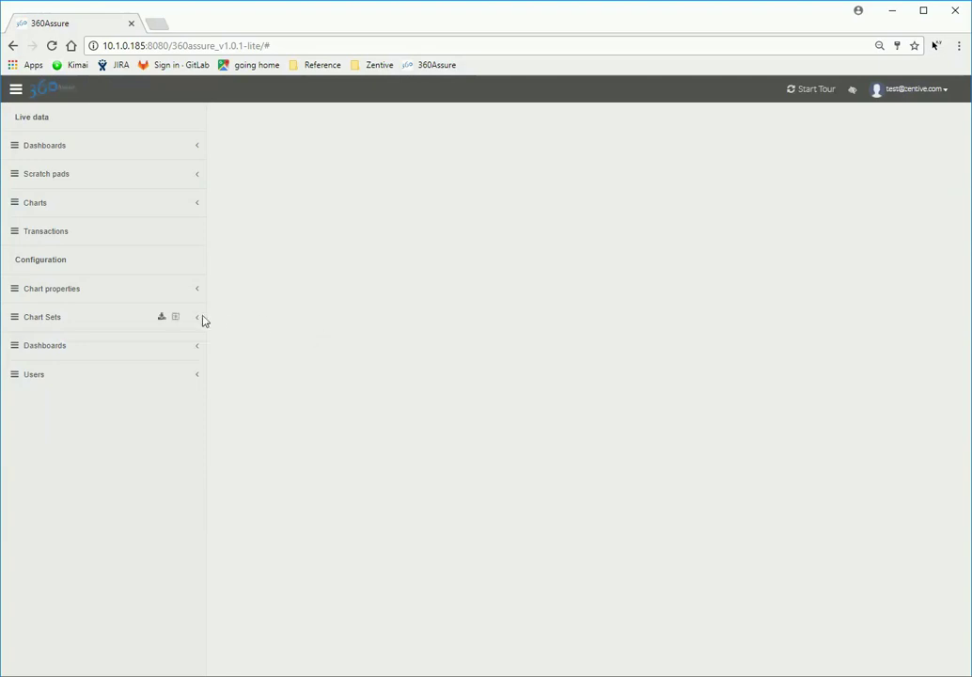
# Step: Save a new chart set pie_set1_statistics, label 'Pie statistics', with Chart A a_pie_statistics
pyautogui.click(176, 319)
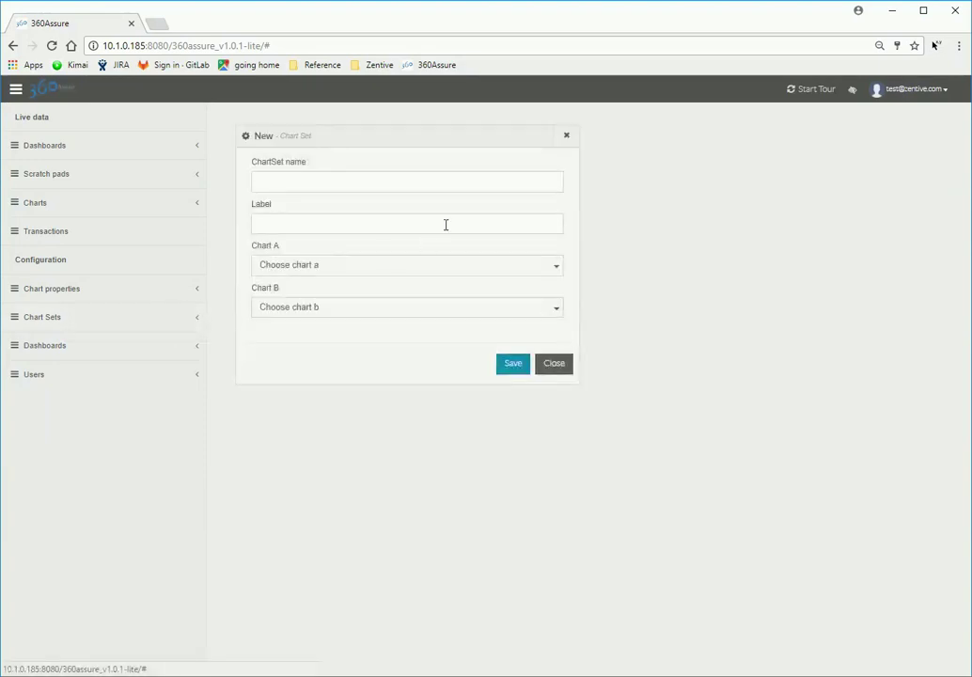
pyautogui.click(464, 185)
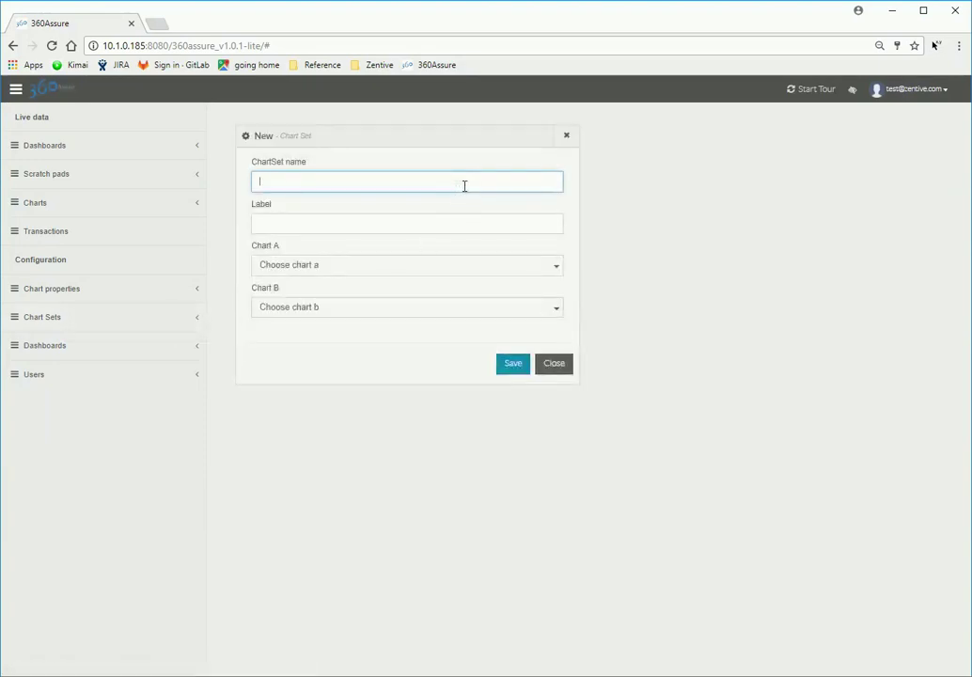
pyautogui.write('pl')
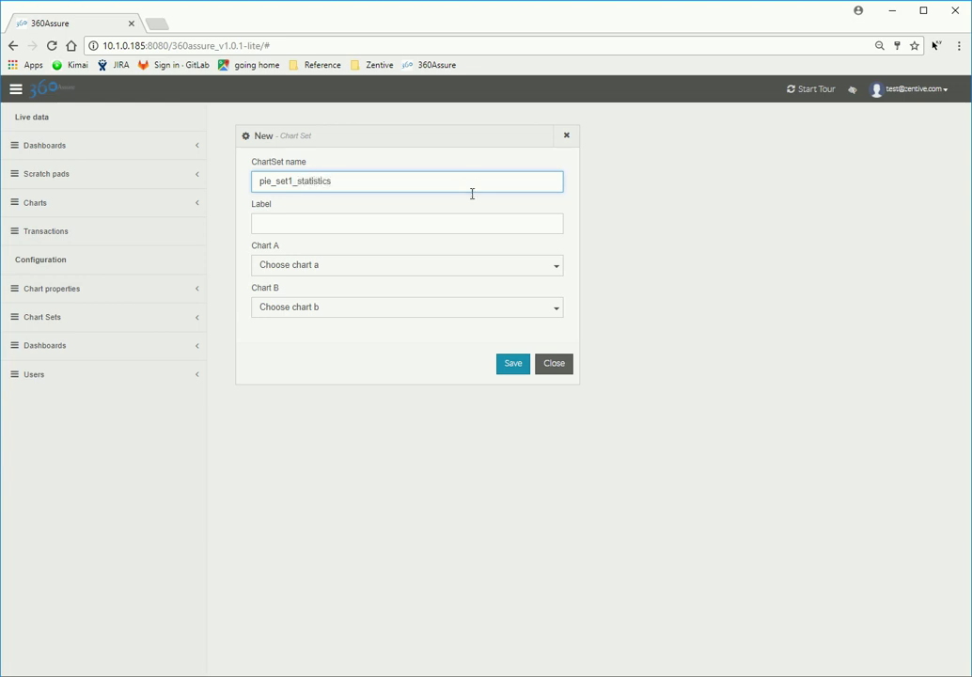
pyautogui.click(538, 226)
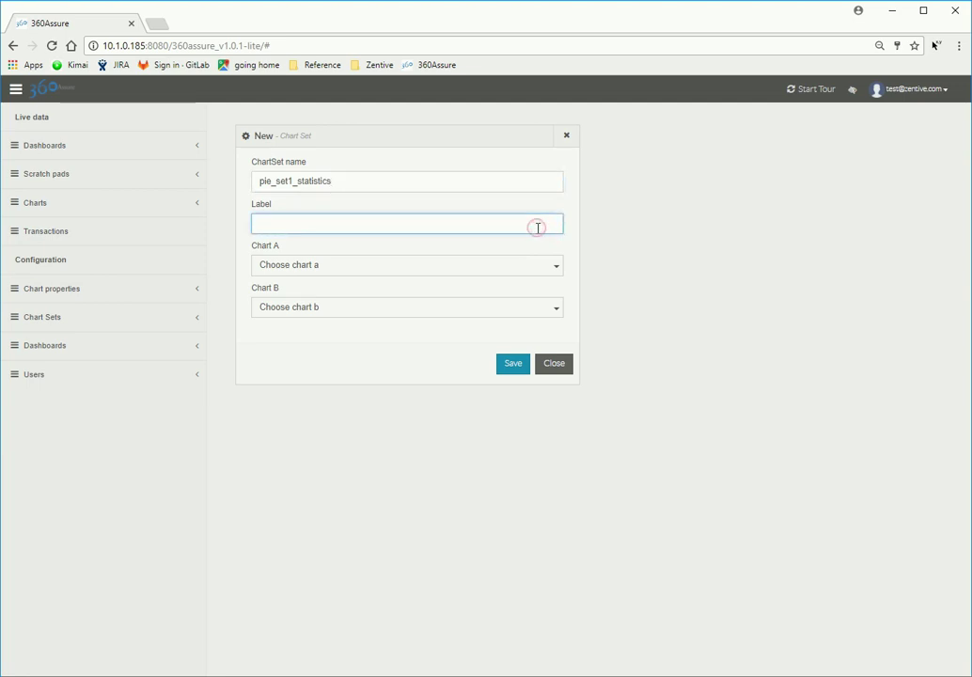
pyautogui.write('Pie statistics')
pyautogui.click(556, 267)
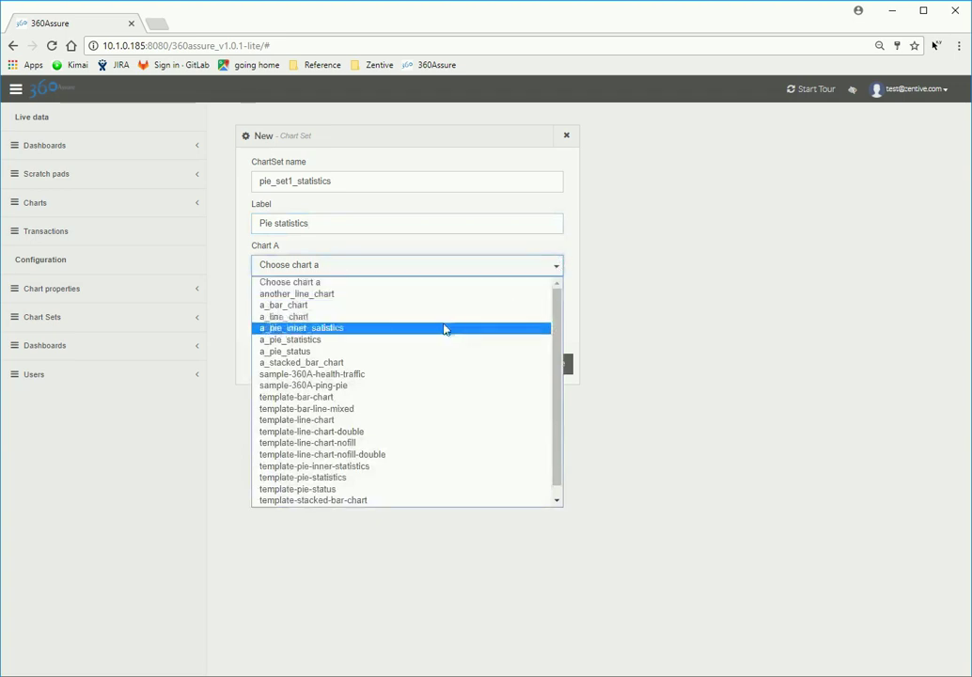
pyautogui.click(400, 347)
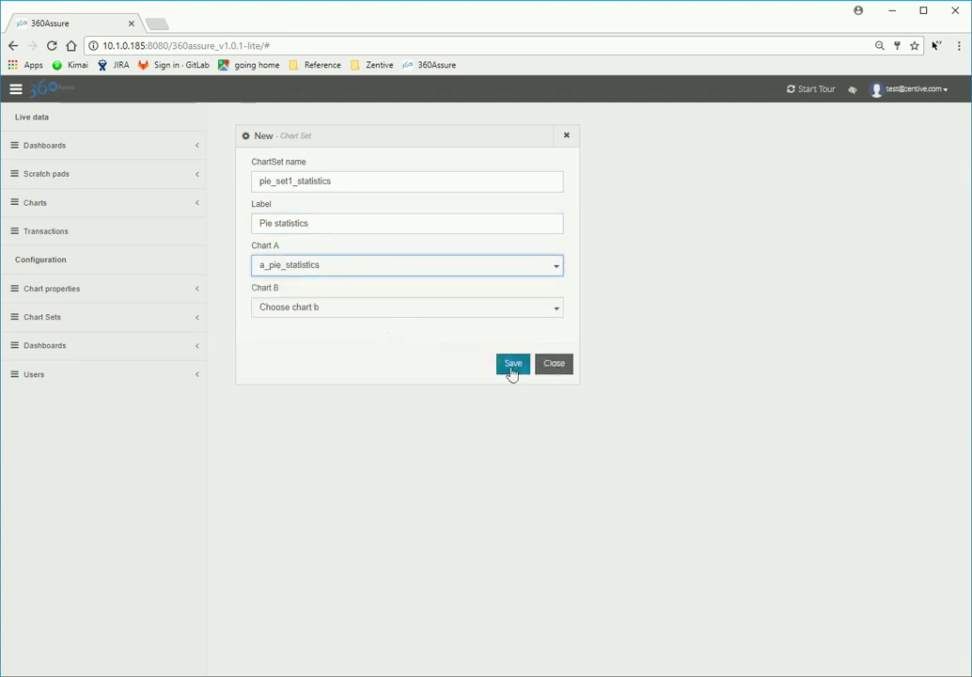
pyautogui.click(512, 364)
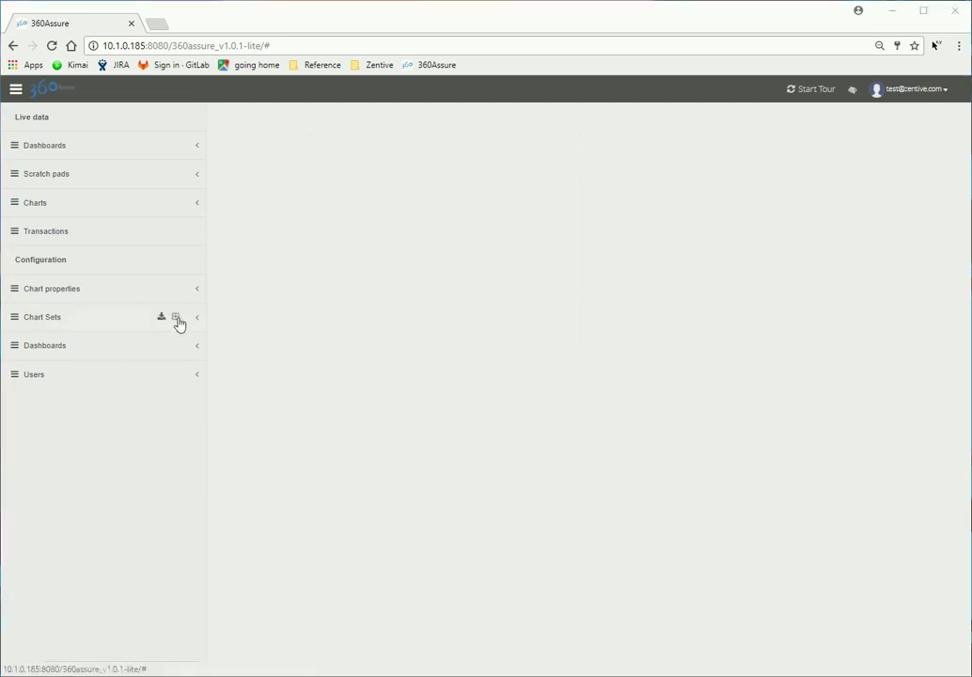
# Step: Save chart set pie_set2_combined, label 'Pie status and statistics', Chart A a_pie_status, Chart B a_pie_inner_satistics
pyautogui.click(178, 320)
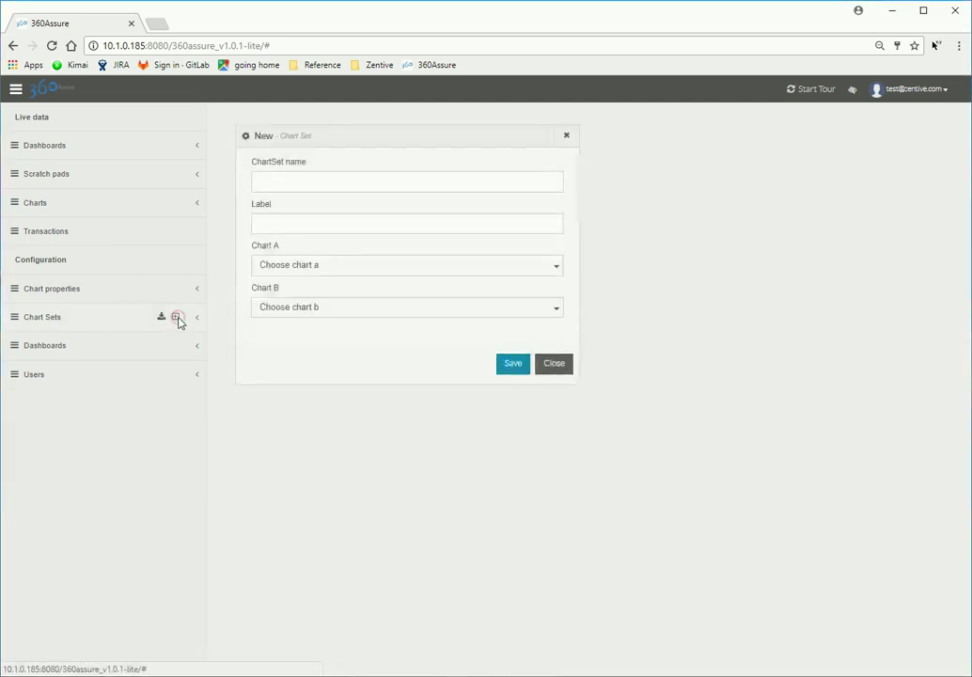
pyautogui.click(320, 177)
pyautogui.write('pi')
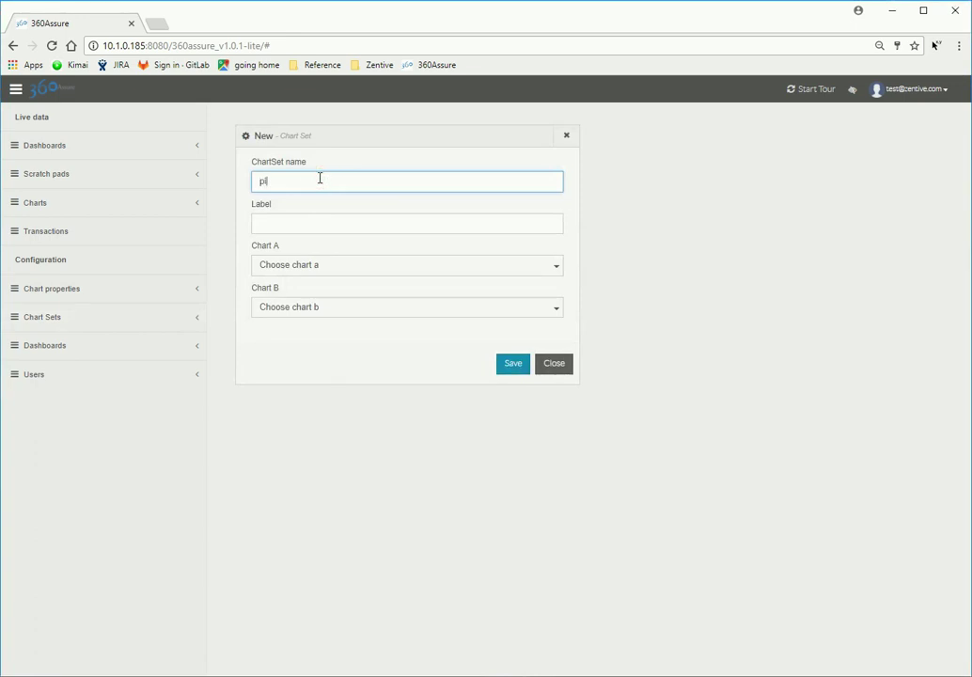
pyautogui.write('e_set2_combined')
pyautogui.click(317, 225)
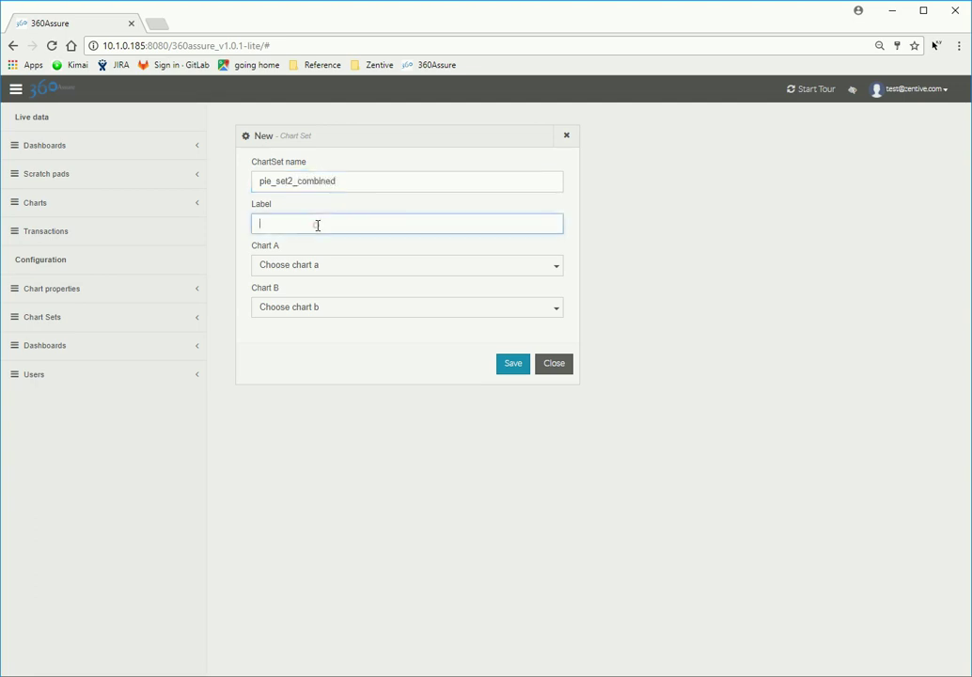
pyautogui.write('Pie')
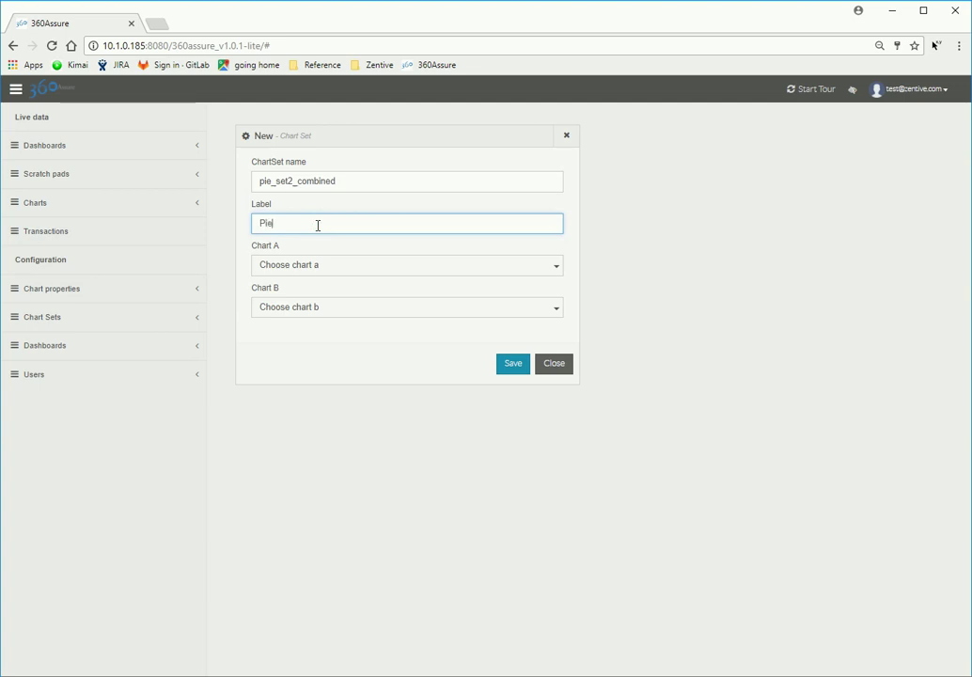
pyautogui.write(' statu')
pyautogui.write('s and ')
pyautogui.write('total')
pyautogui.write('stics')
pyautogui.click(536, 269)
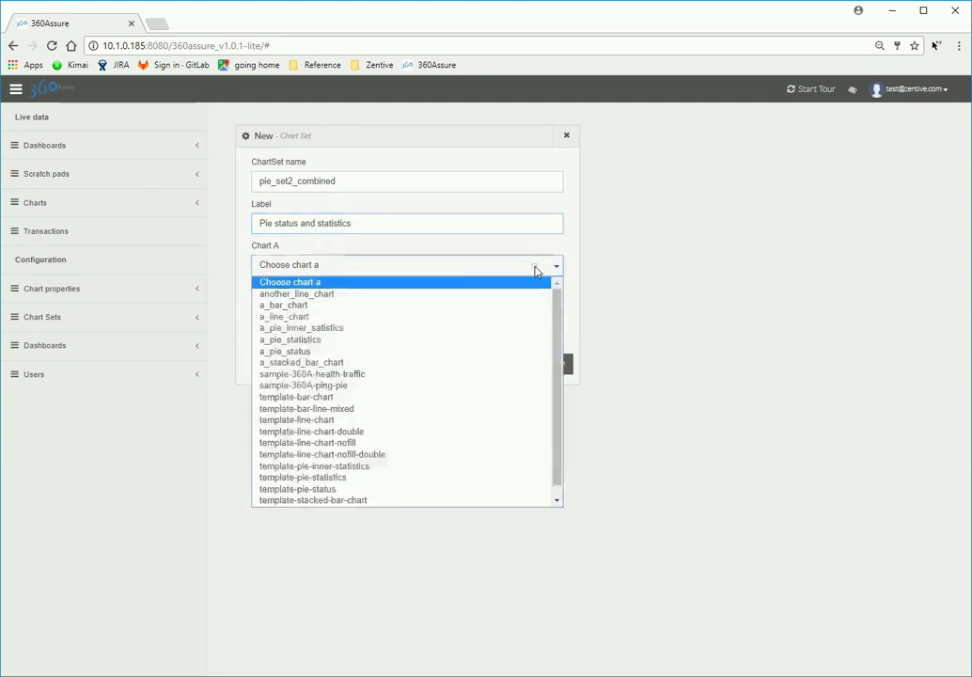
pyautogui.click(327, 351)
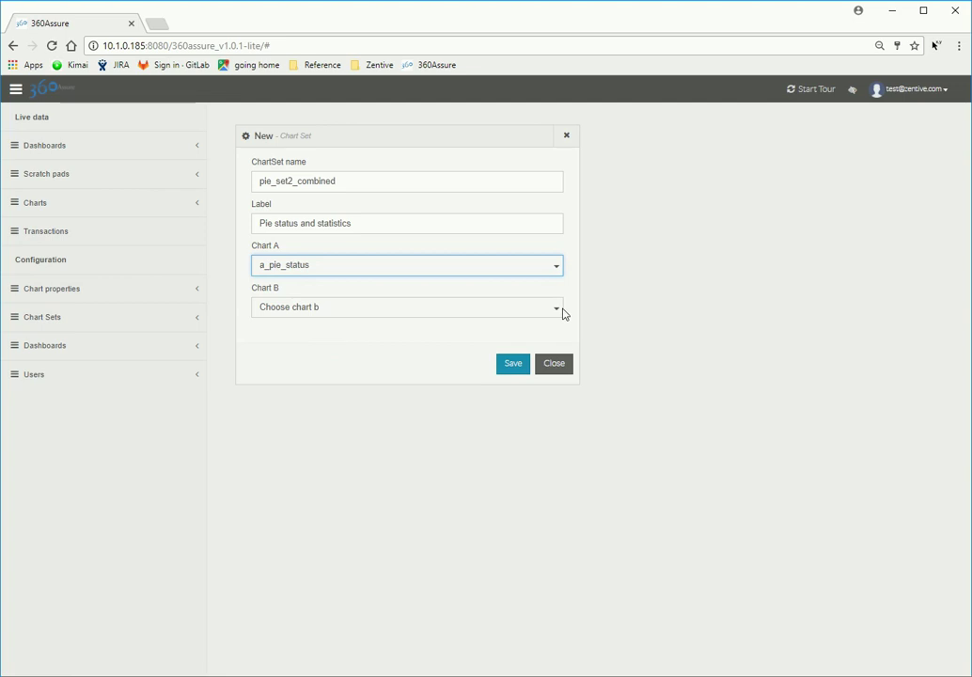
pyautogui.click(560, 310)
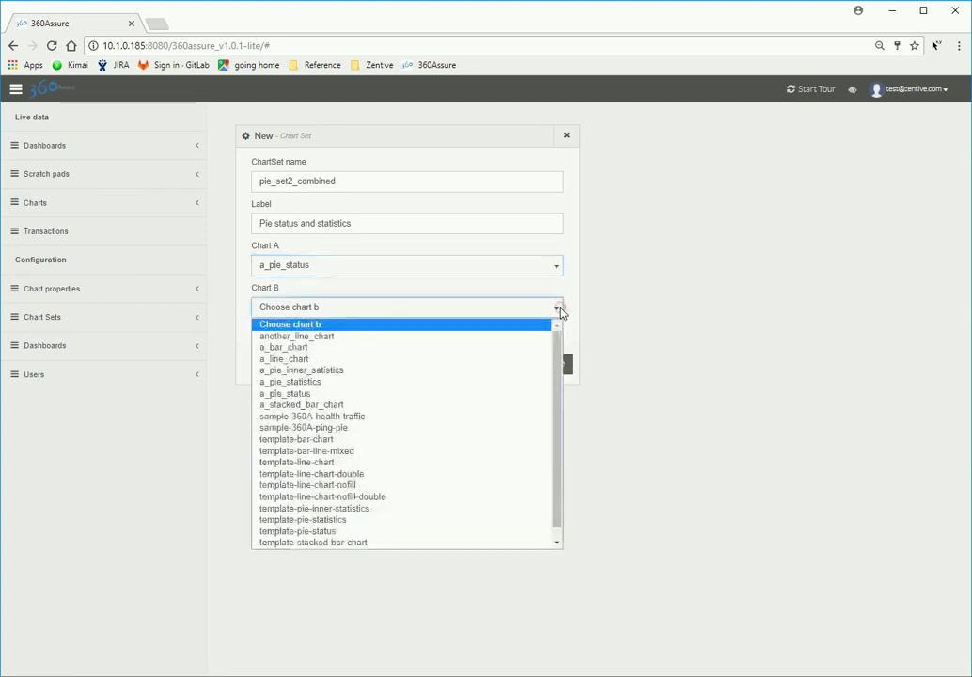
pyautogui.click(367, 371)
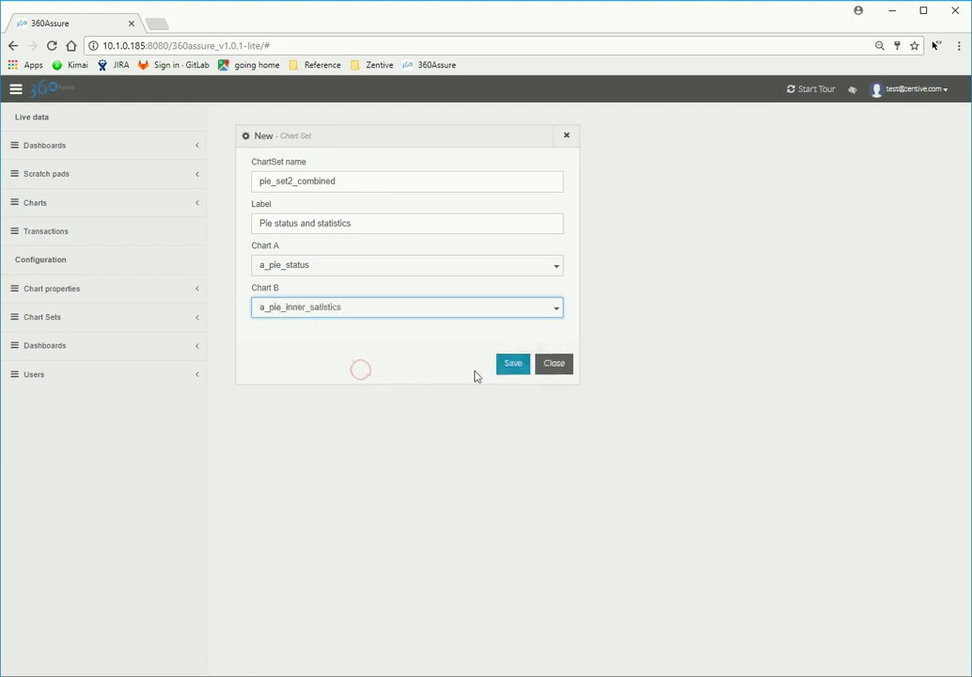
pyautogui.click(512, 364)
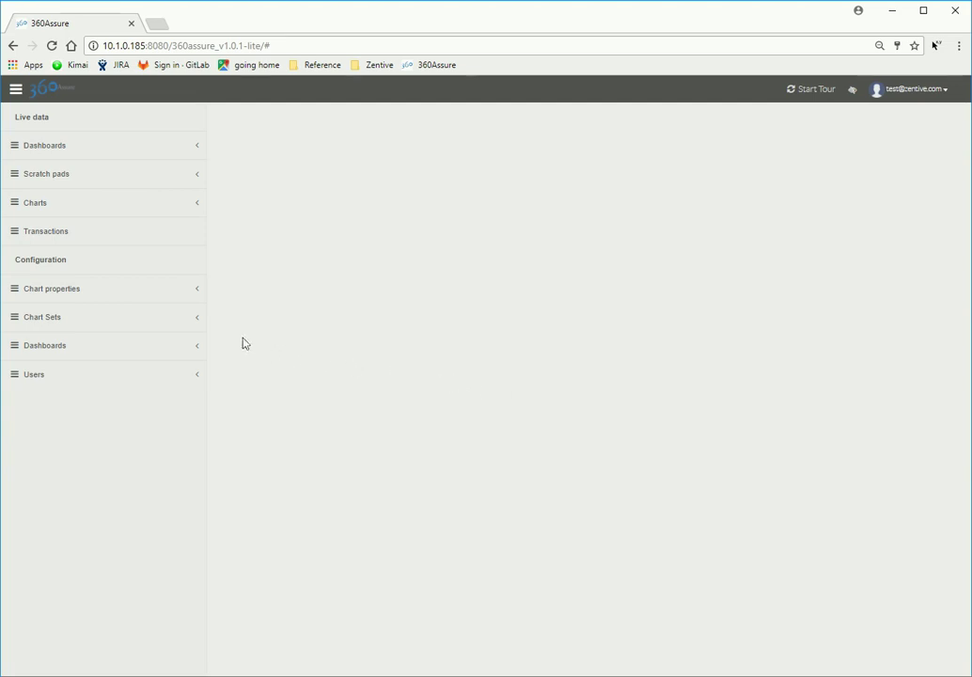
# Step: Save chart set lineandbar_set1, label 'Line and bar 1', Chart A a_line_chart, Chart B a_bar_chart
pyautogui.click(176, 321)
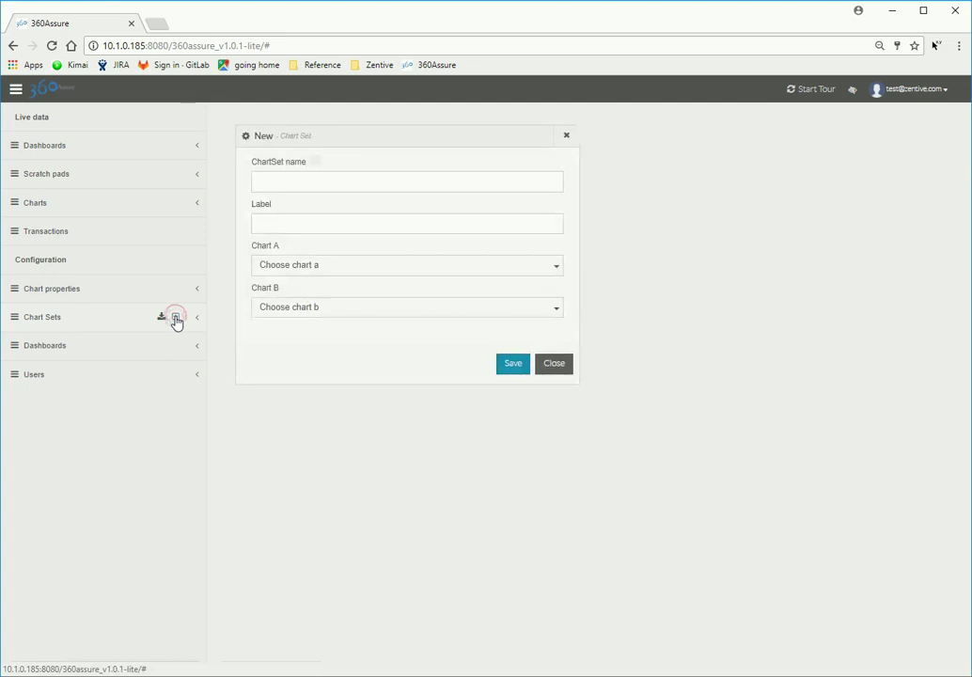
pyautogui.click(351, 182)
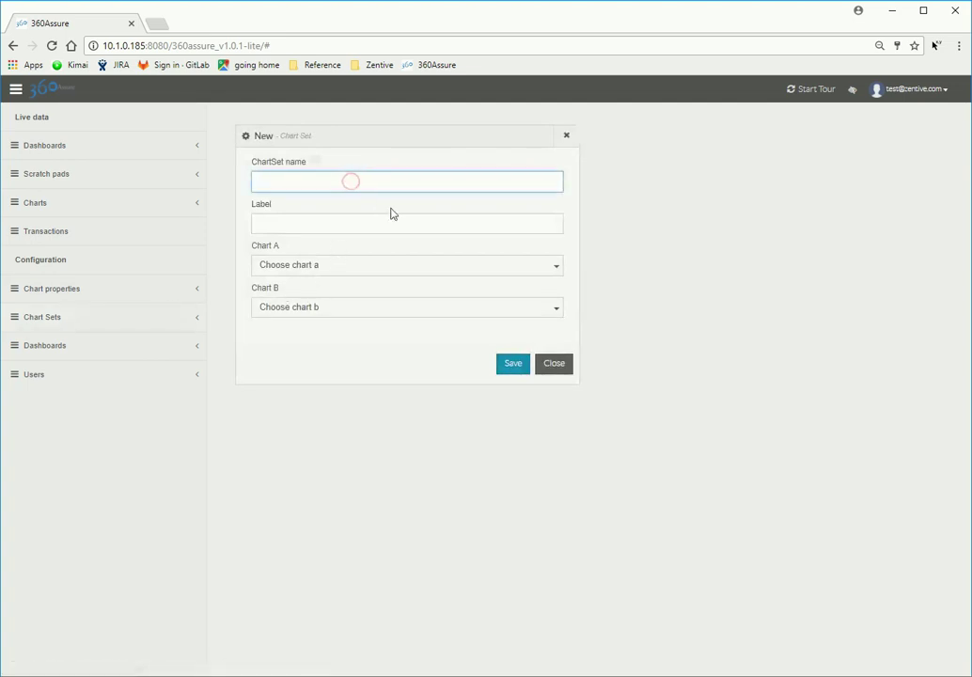
pyautogui.write('lineandbar_set1')
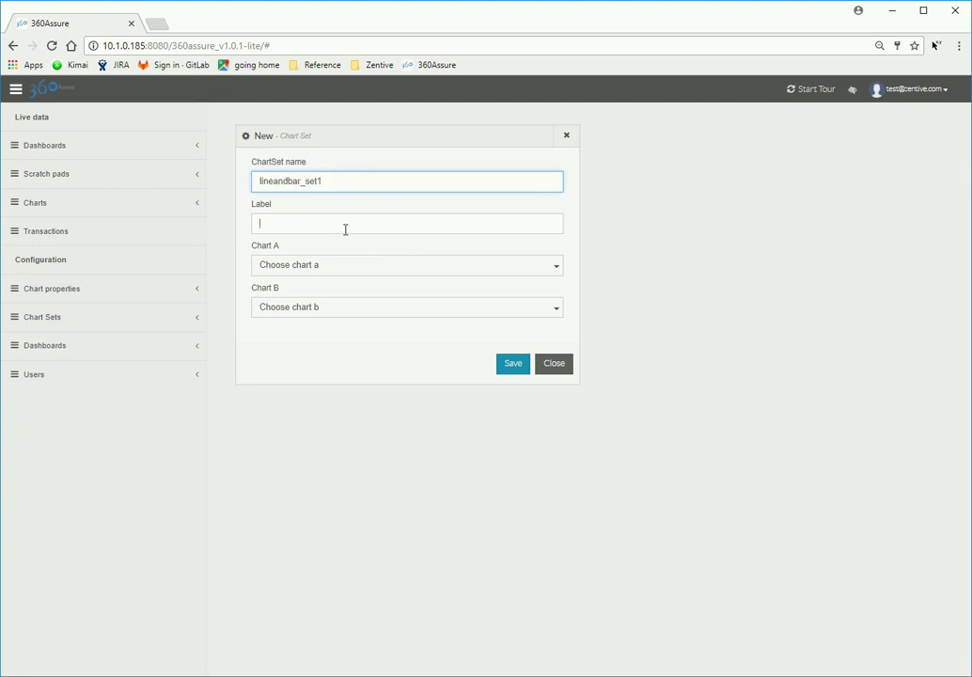
pyautogui.click(345, 229)
pyautogui.write('Line')
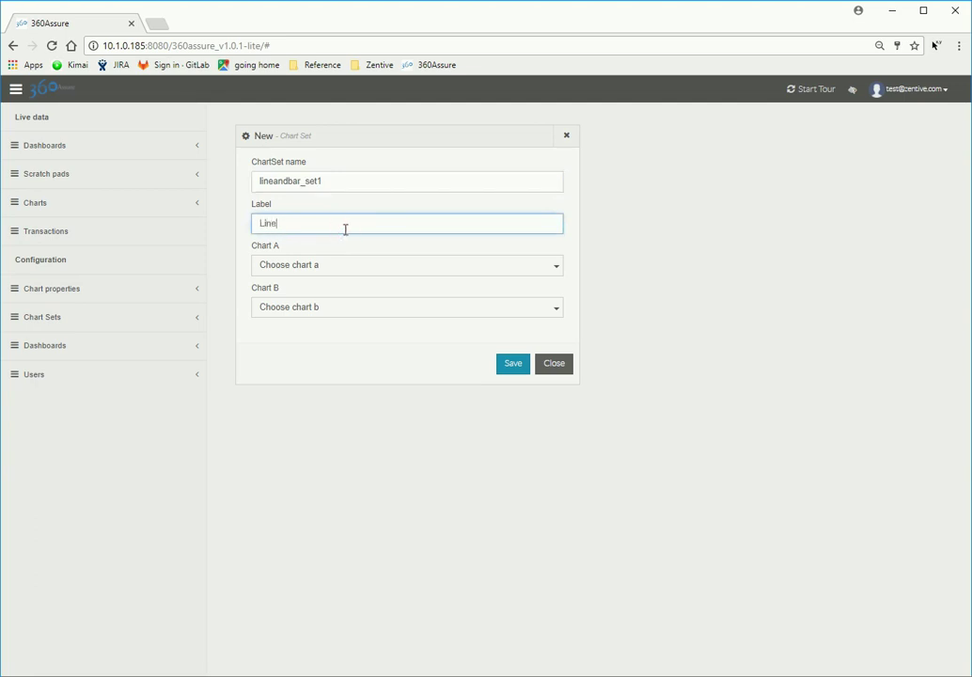
pyautogui.write(' and bar 1')
pyautogui.click(524, 270)
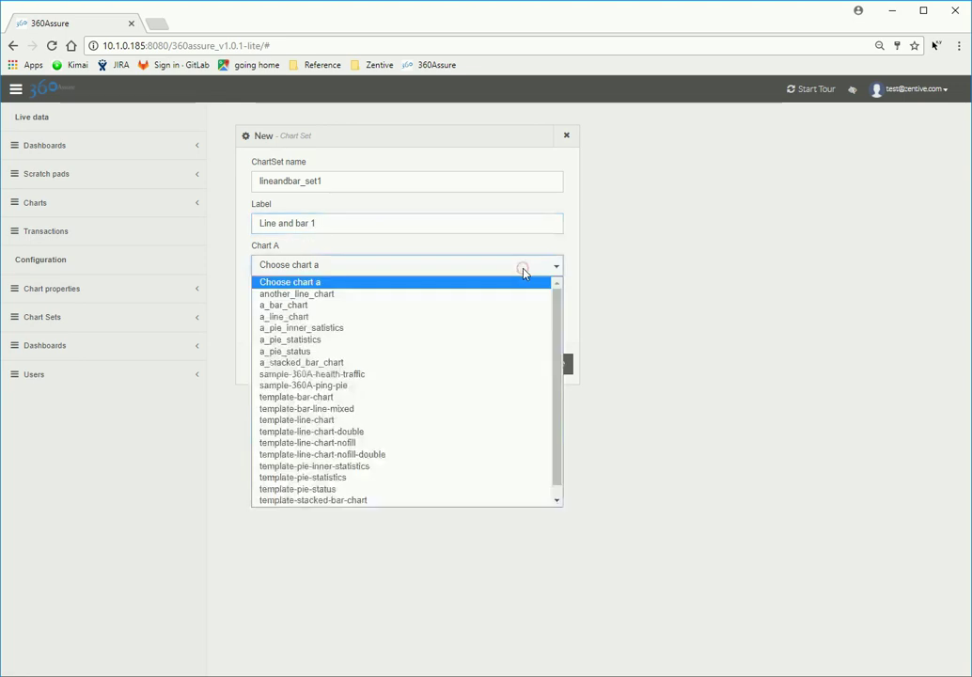
pyautogui.click(319, 318)
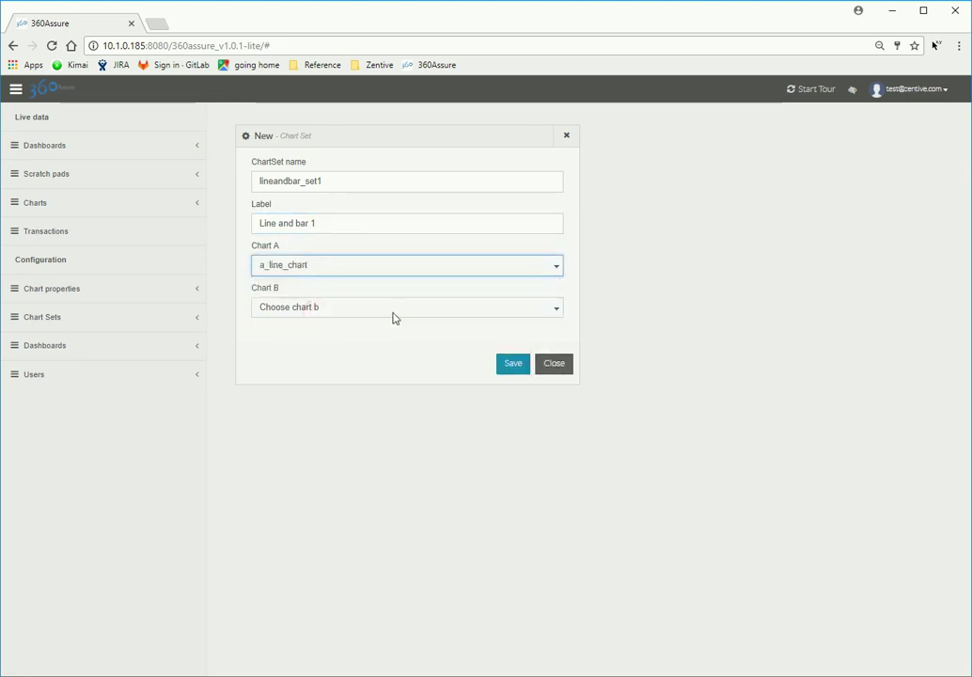
pyautogui.click(392, 312)
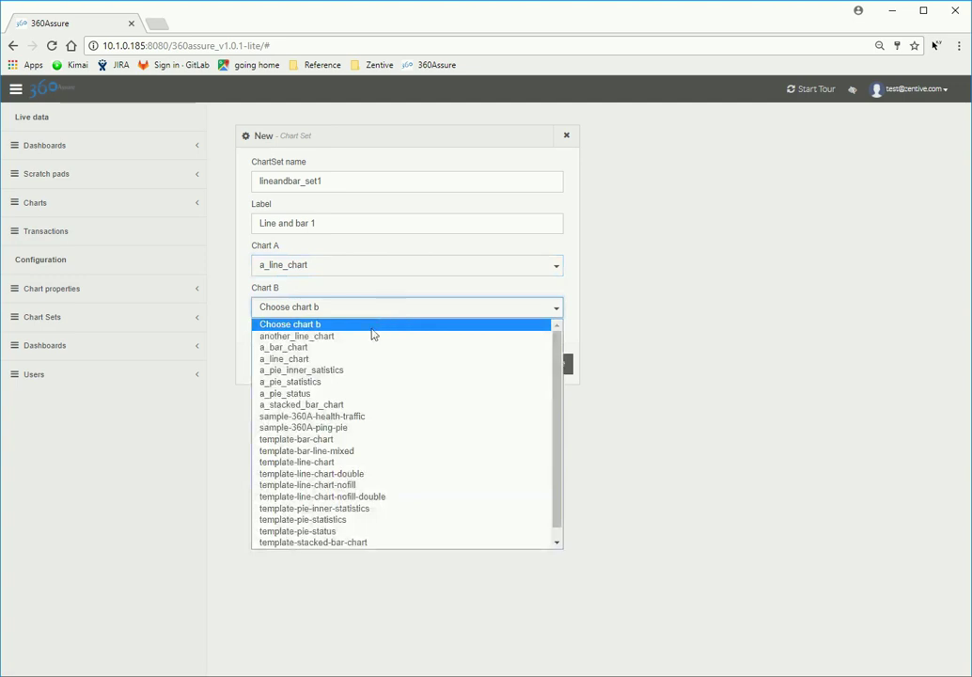
pyautogui.click(323, 348)
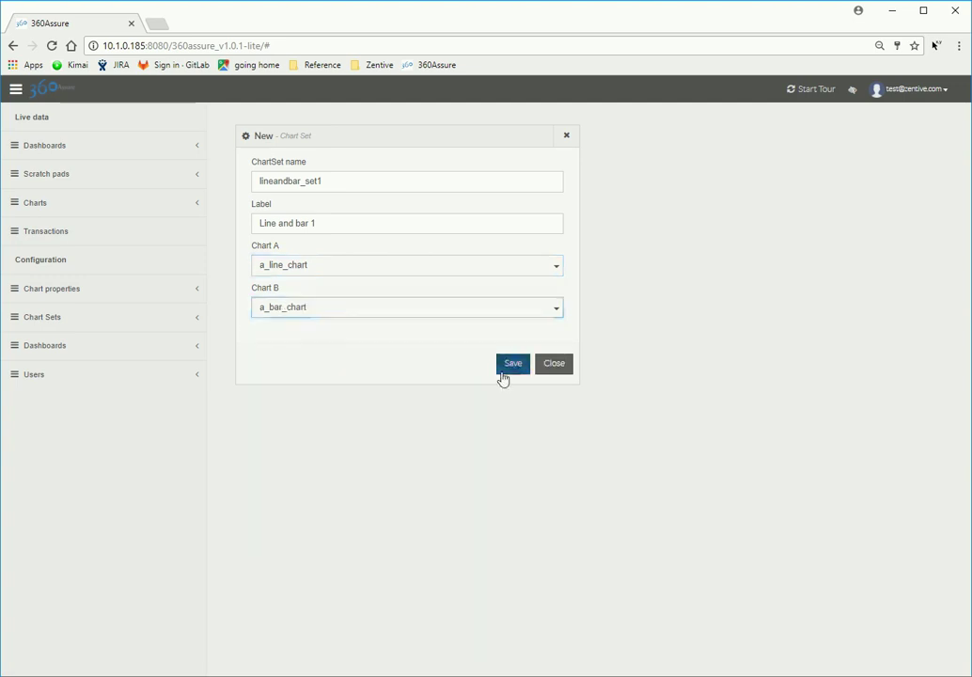
pyautogui.click(502, 371)
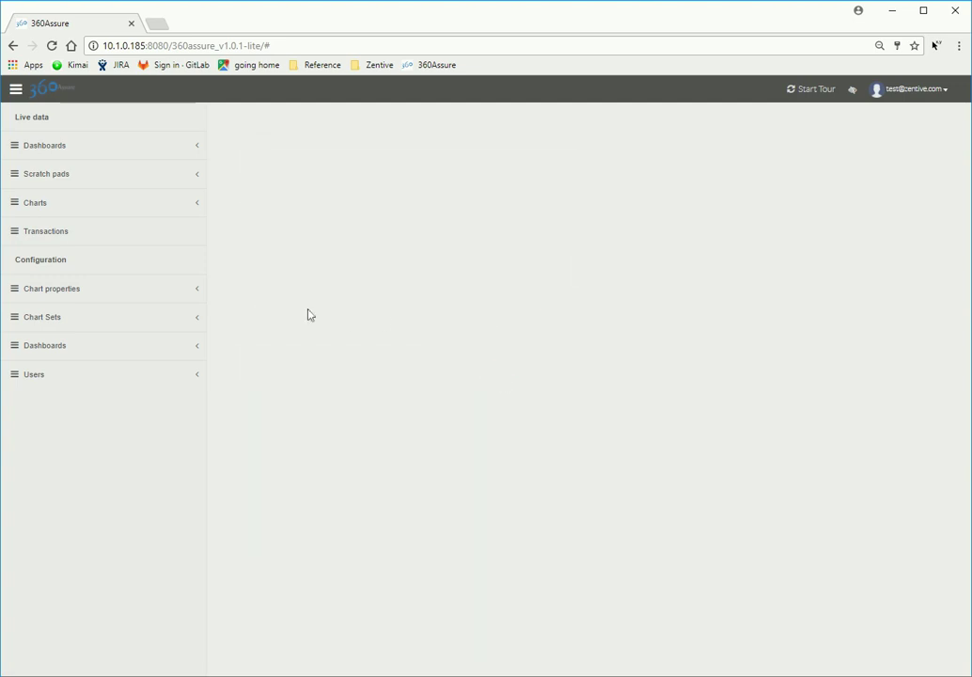
# Step: Save chart set lineandbar_set2, label 'Line and bar 2', Chart A another_line_chart, Chart B a_stacked_bar_chart
pyautogui.click(178, 323)
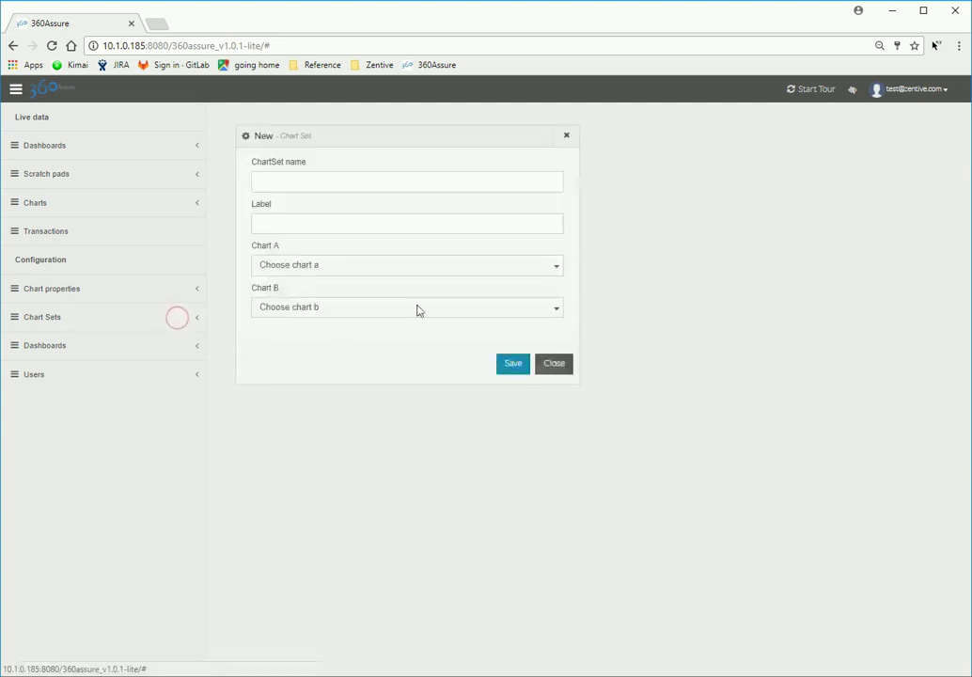
pyautogui.click(487, 187)
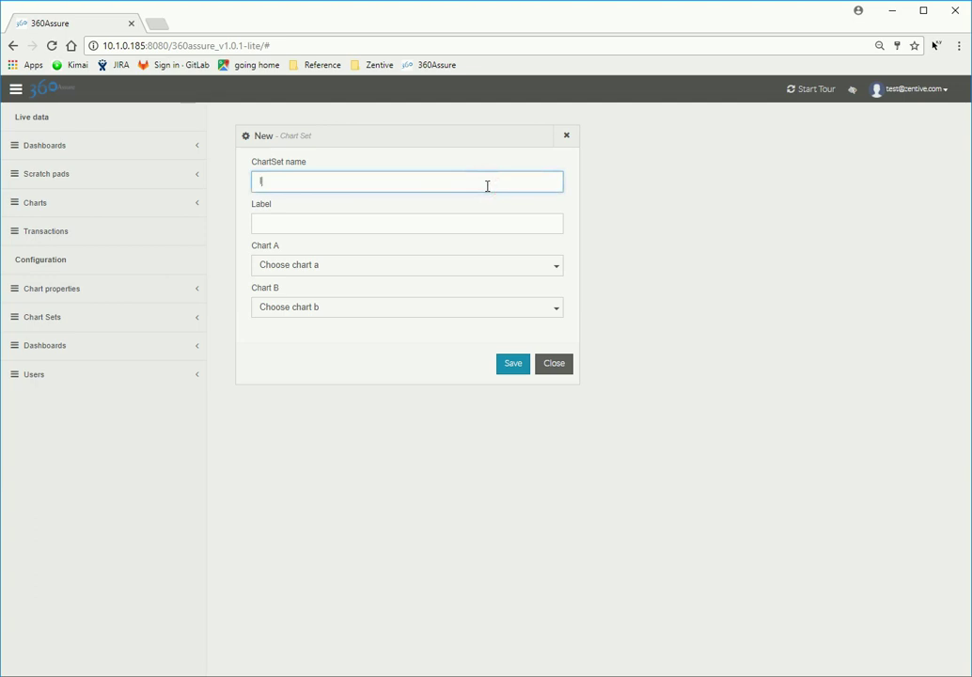
pyautogui.write('lineandbar_set2')
pyautogui.click(469, 221)
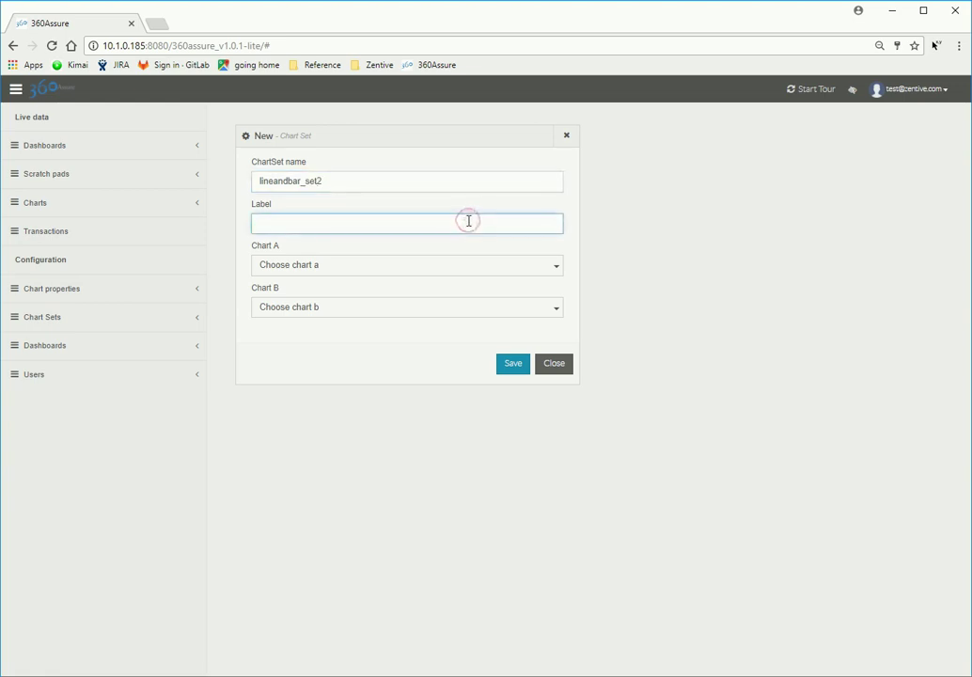
pyautogui.write('Line and bar 2')
pyautogui.click(516, 270)
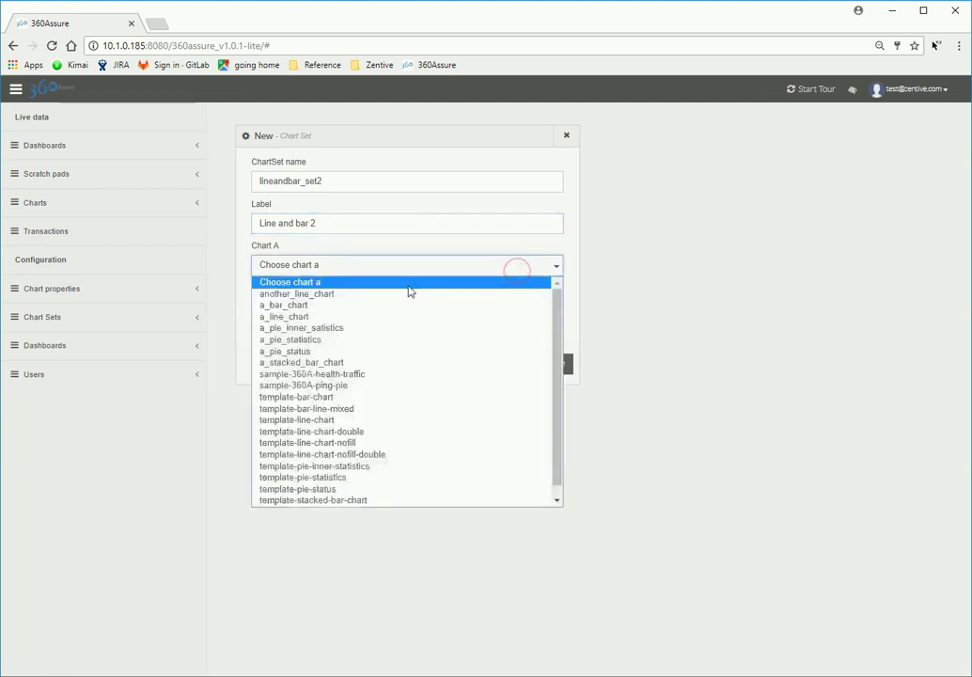
pyautogui.click(359, 299)
pyautogui.click(393, 309)
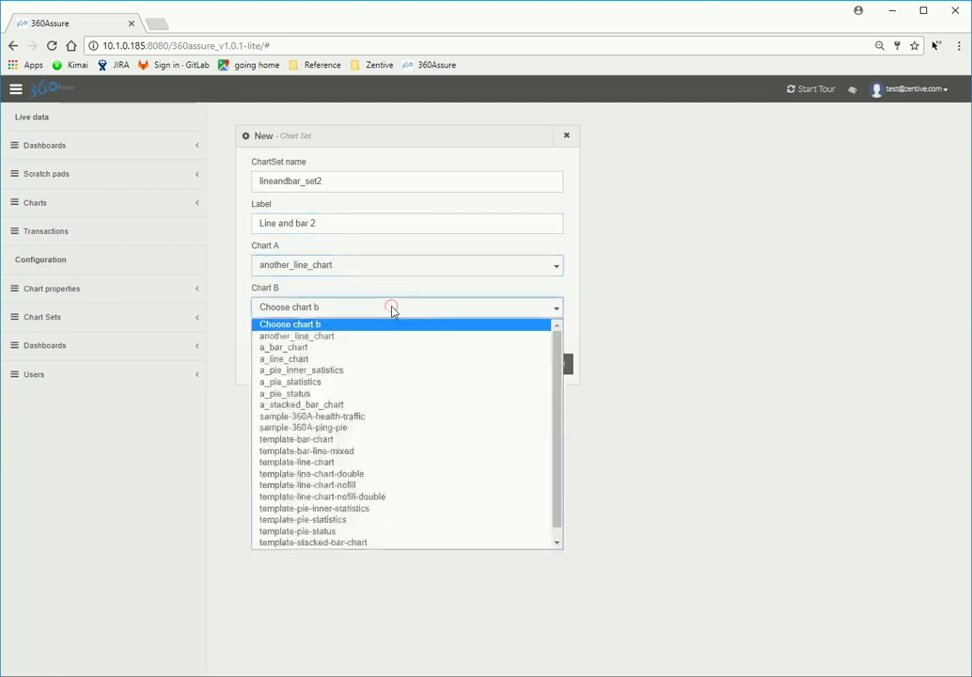
pyautogui.click(350, 406)
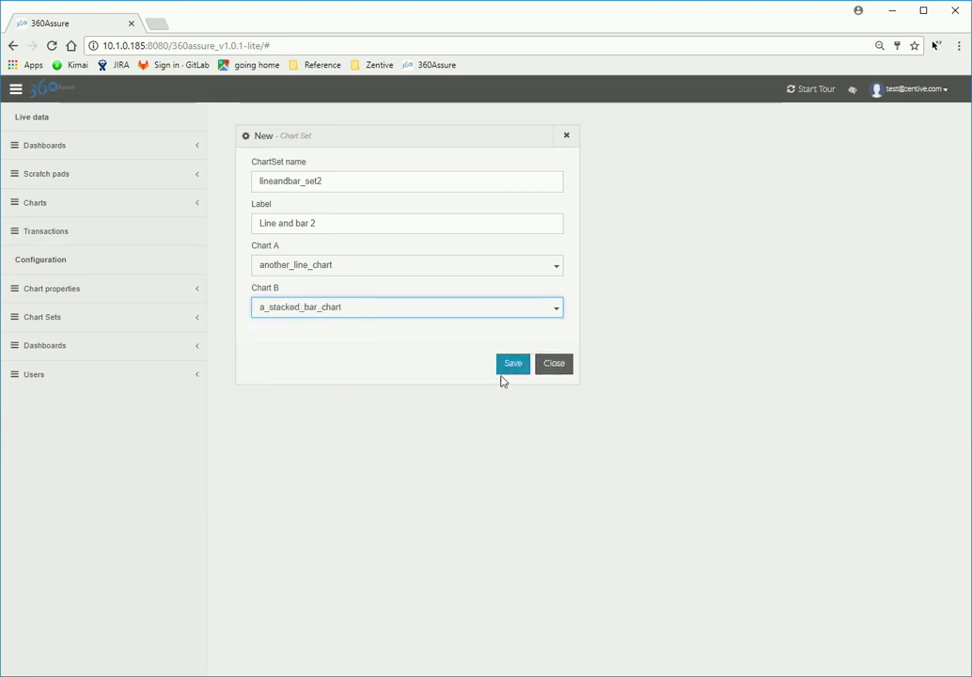
pyautogui.click(513, 364)
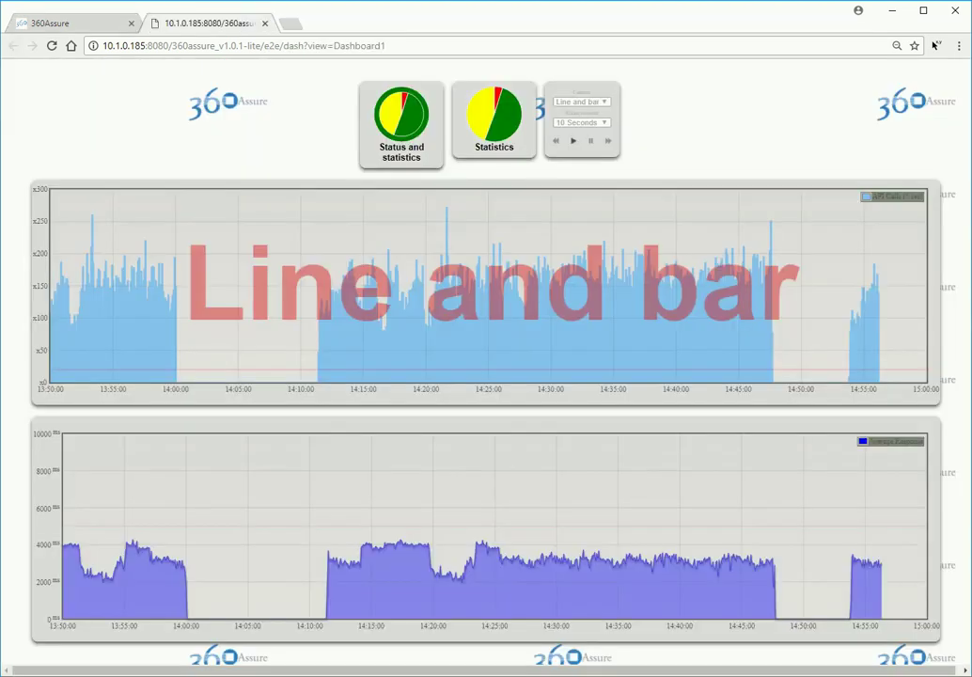
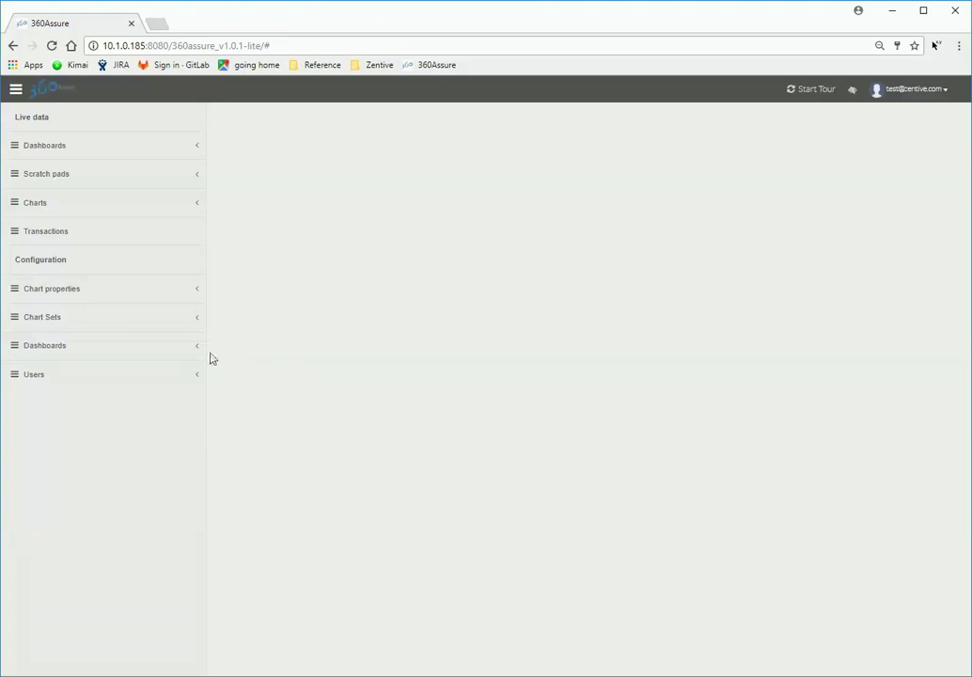
# Step: Add a new dashboard named Dashboard1 and give it the description 'Testing'
pyautogui.moveTo(179, 353)
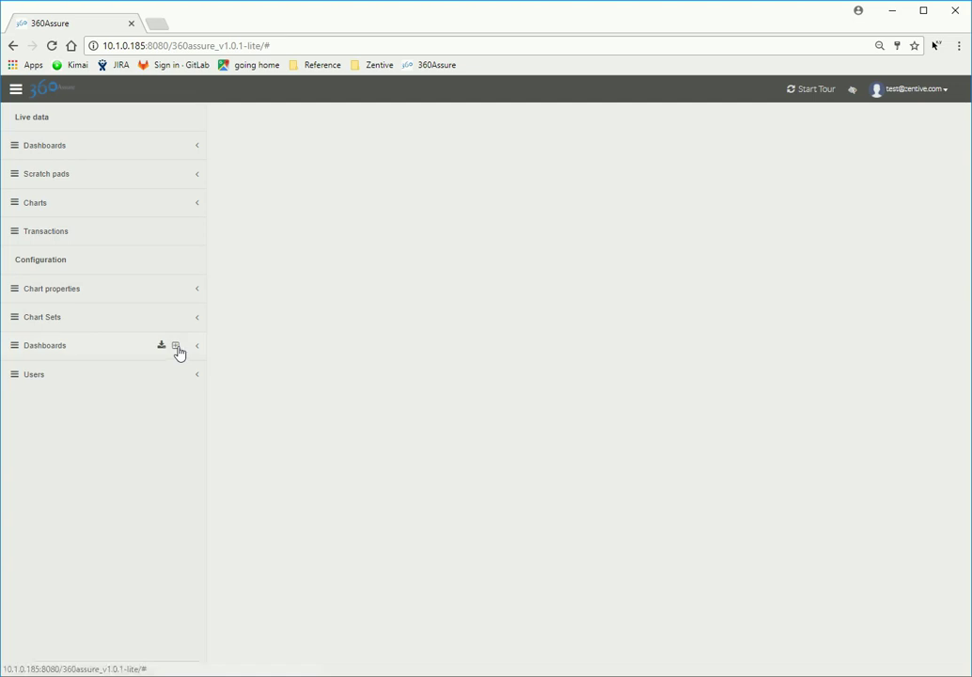
pyautogui.click(177, 347)
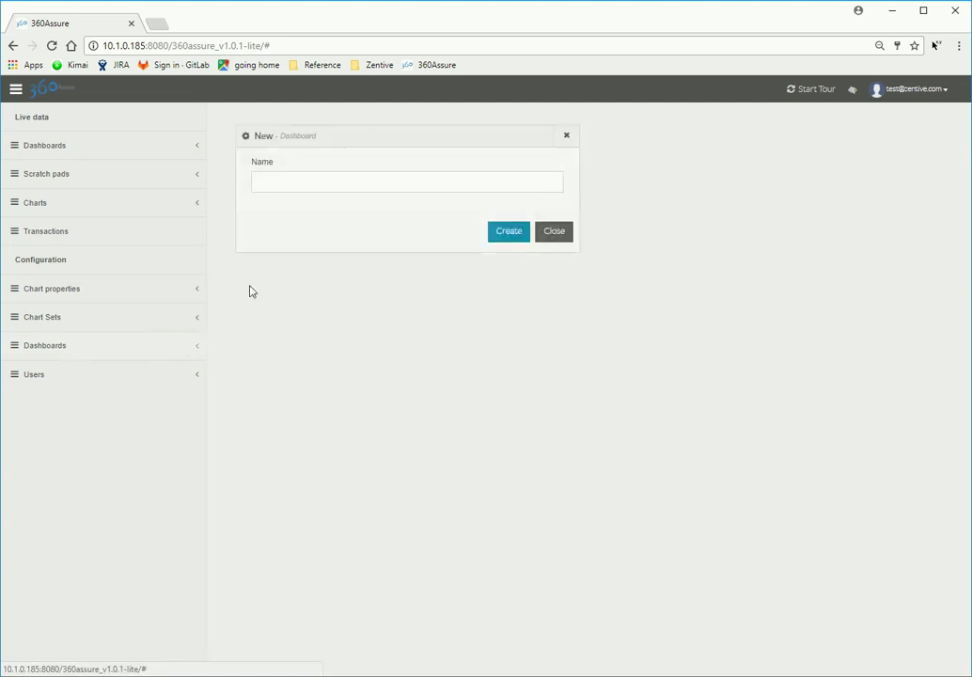
pyautogui.click(283, 180)
pyautogui.write('D')
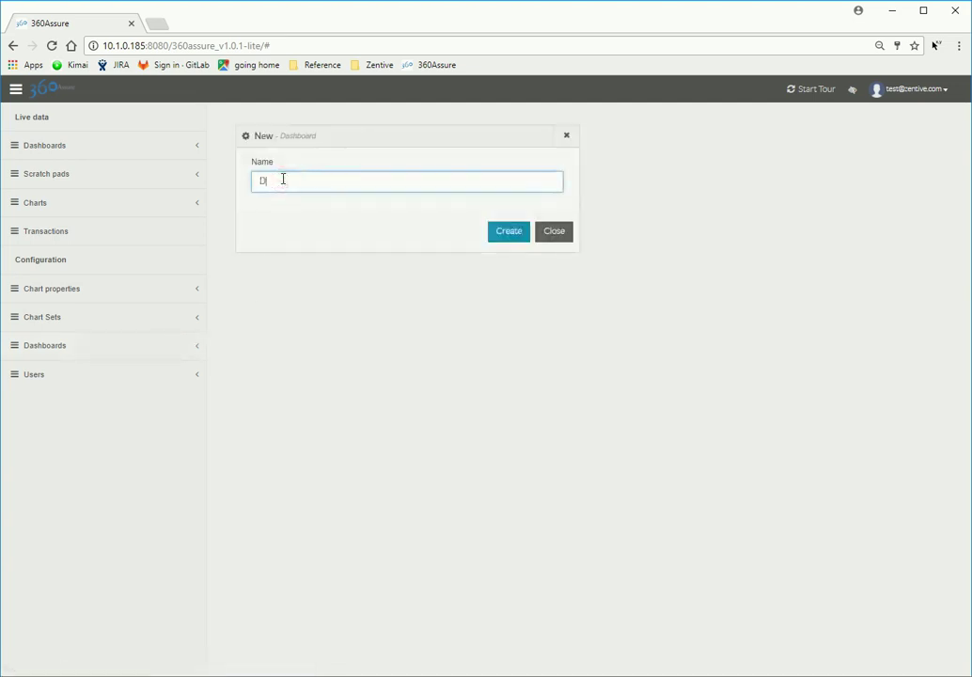
pyautogui.write('ashboard1')
pyautogui.click(506, 237)
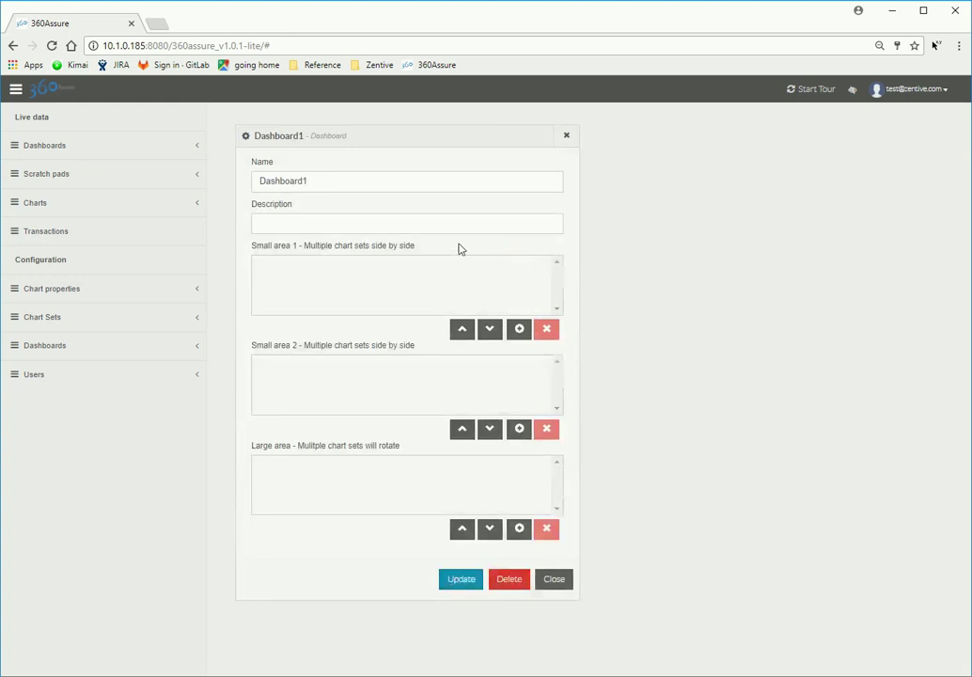
pyautogui.click(449, 230)
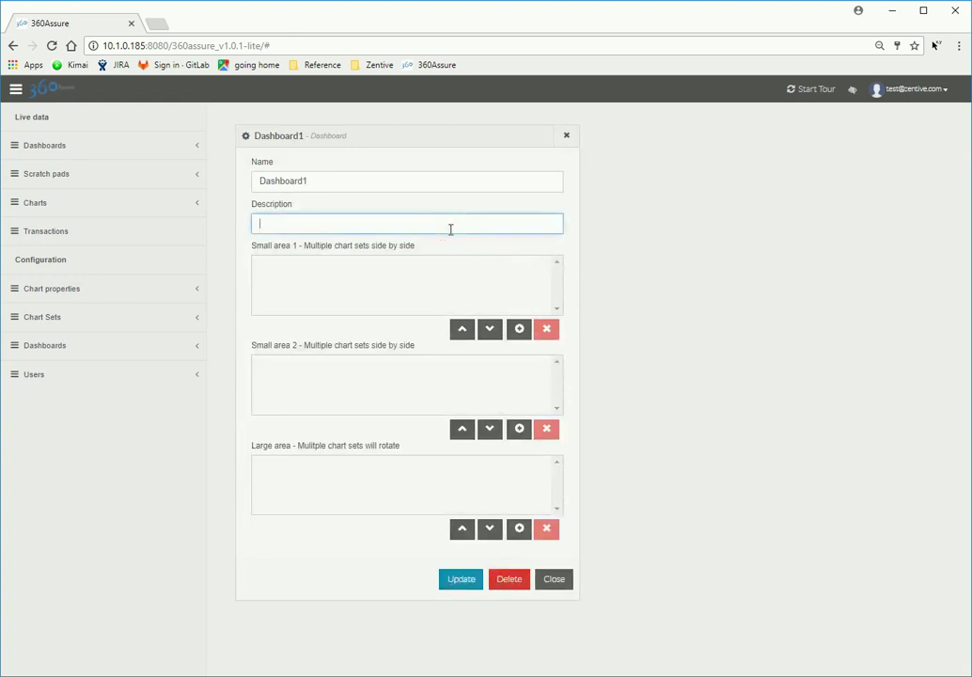
pyautogui.write('Testing')
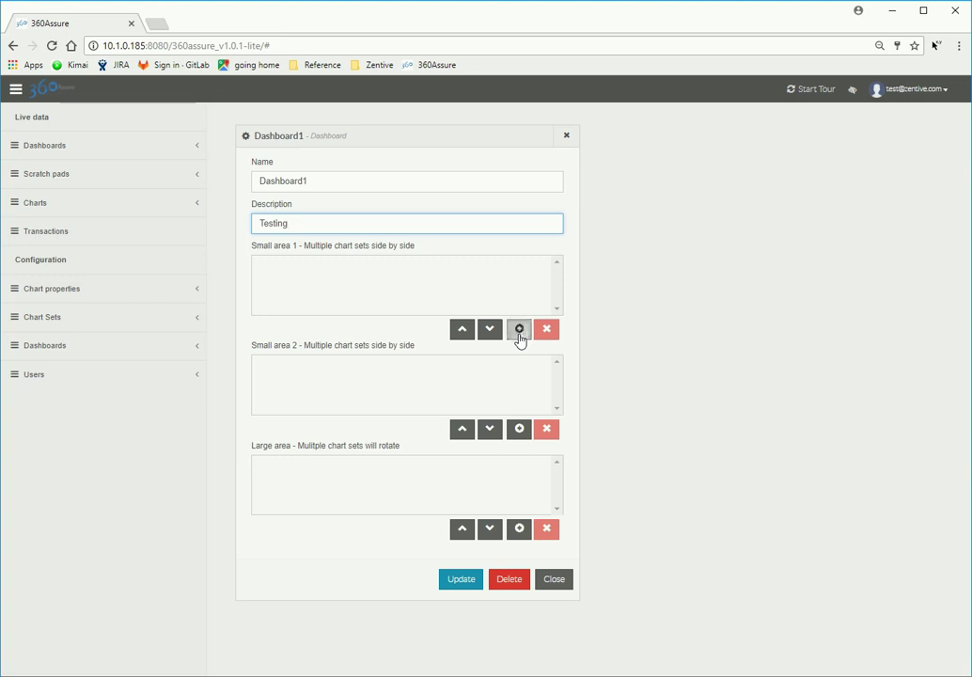
# Step: Add chart set pie_set2_combined to Small area 1
pyautogui.click(519, 334)
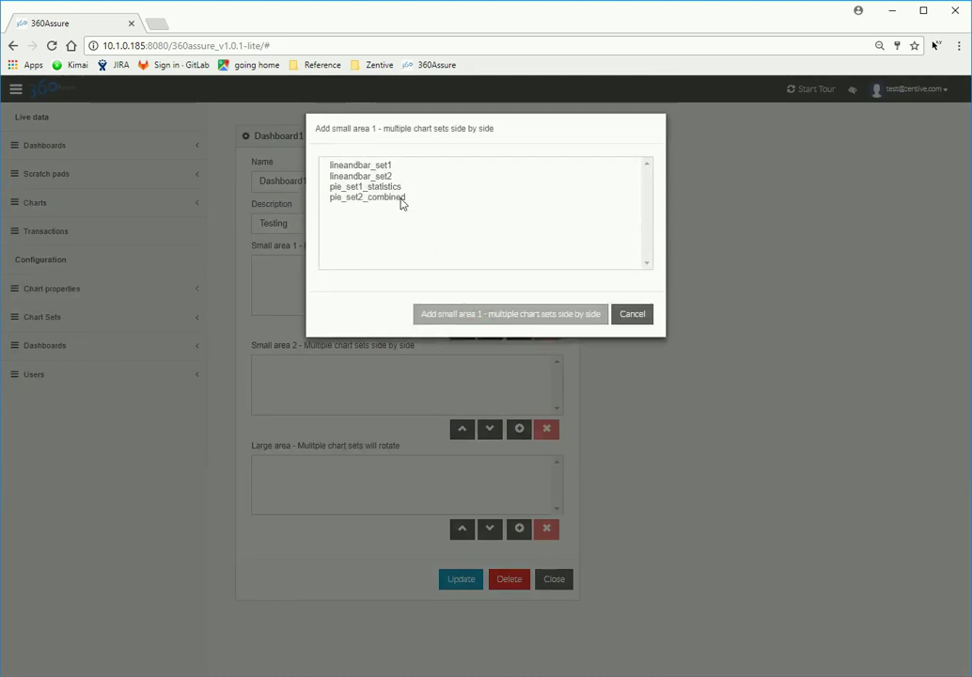
pyautogui.click(402, 200)
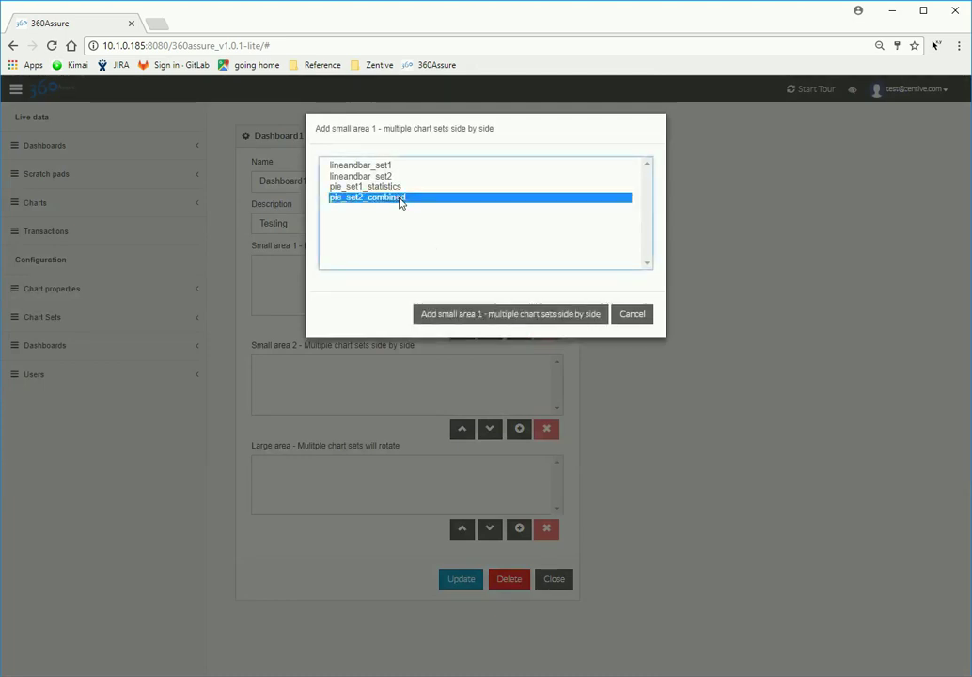
pyautogui.click(480, 320)
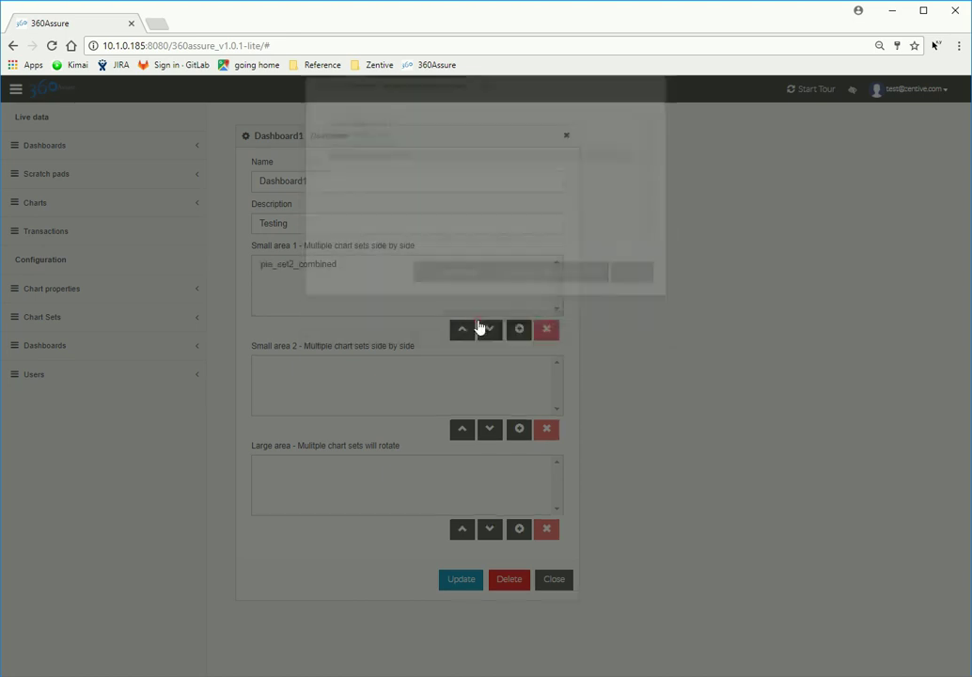
# Step: Add chart set pie_set1_statistics to Small area 2
pyautogui.click(517, 437)
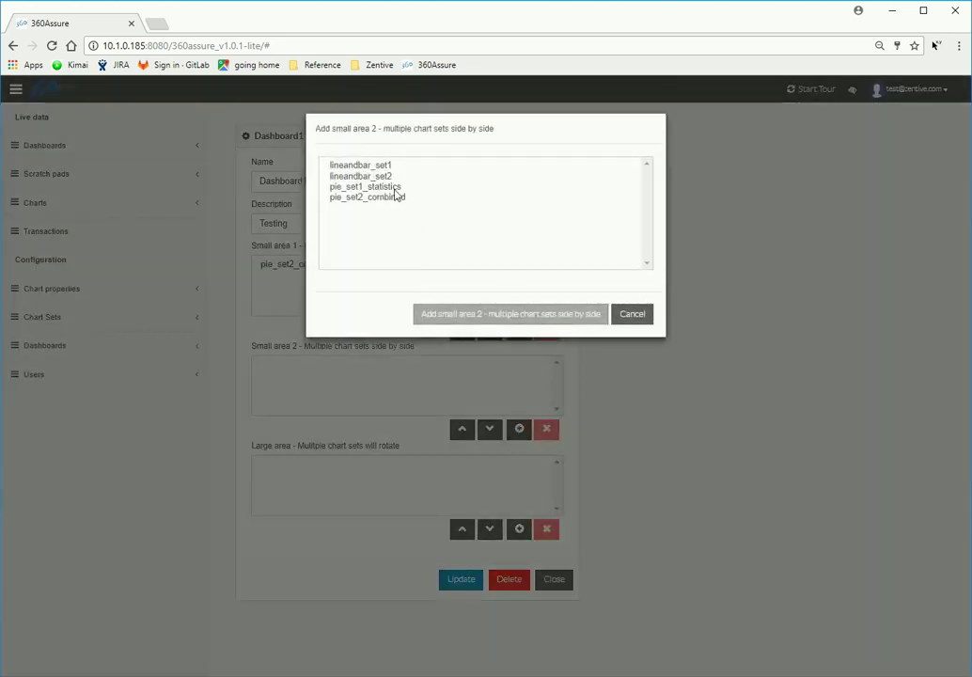
pyautogui.click(395, 188)
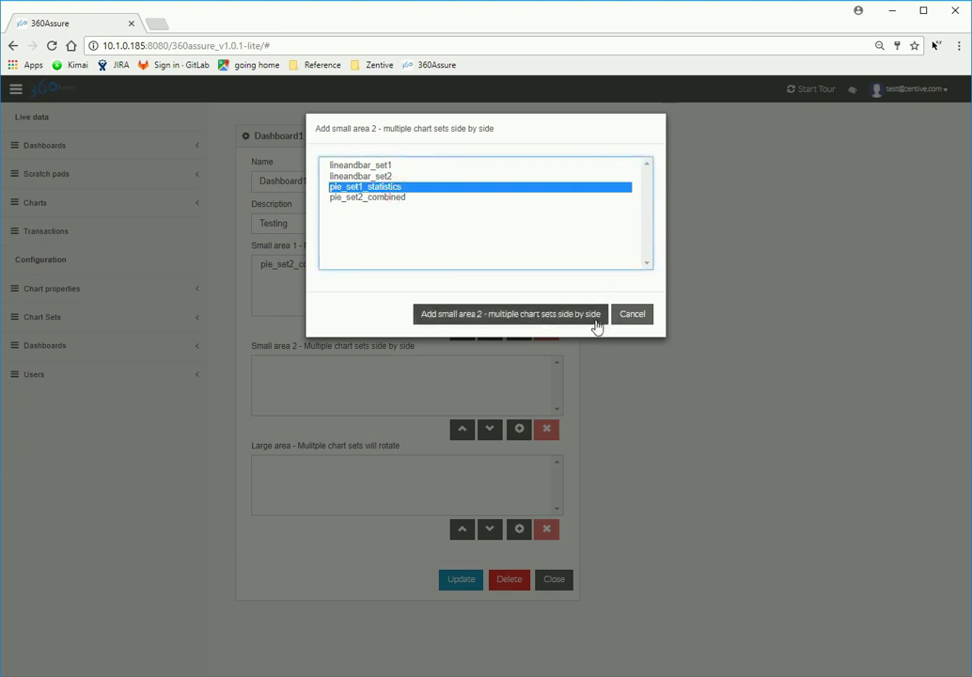
pyautogui.click(600, 323)
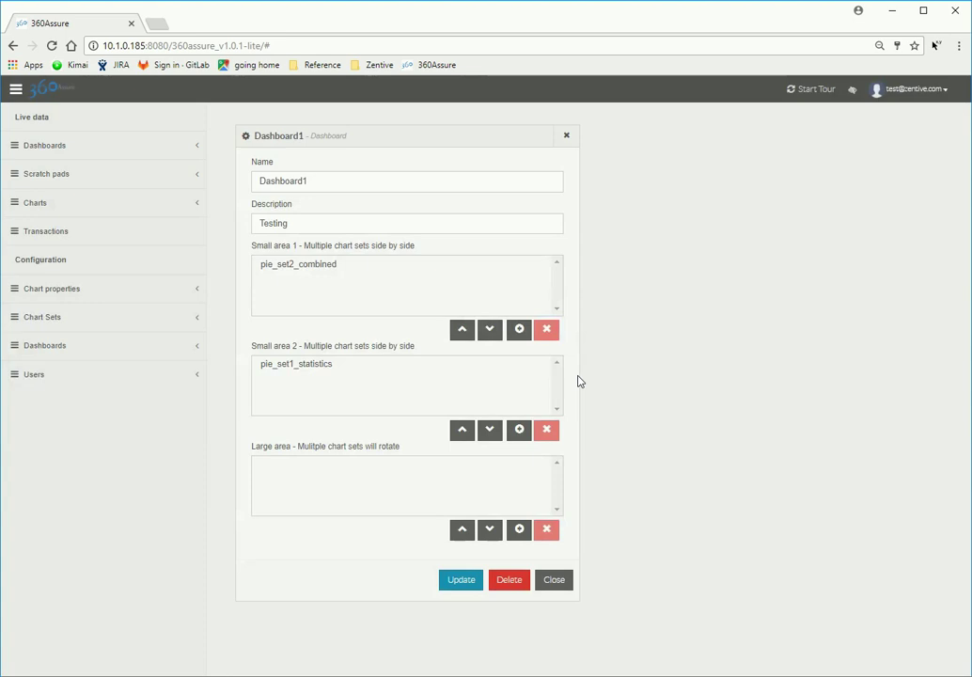
# Step: Add lineandbar_set1 and lineandbar_set2 to the Large area, then submit the update
pyautogui.click(524, 536)
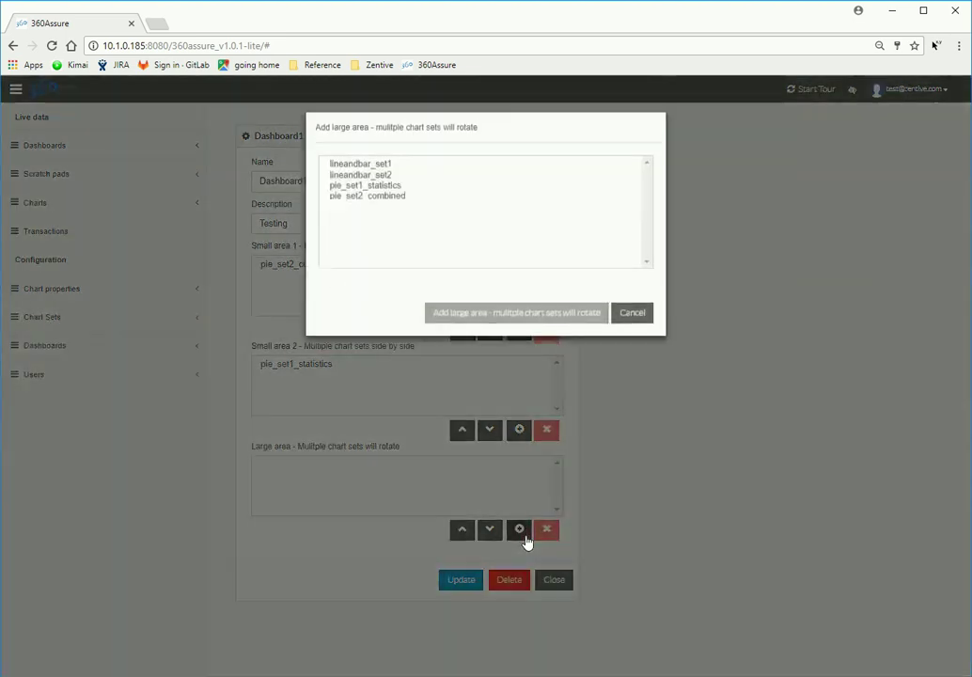
pyautogui.click(382, 167)
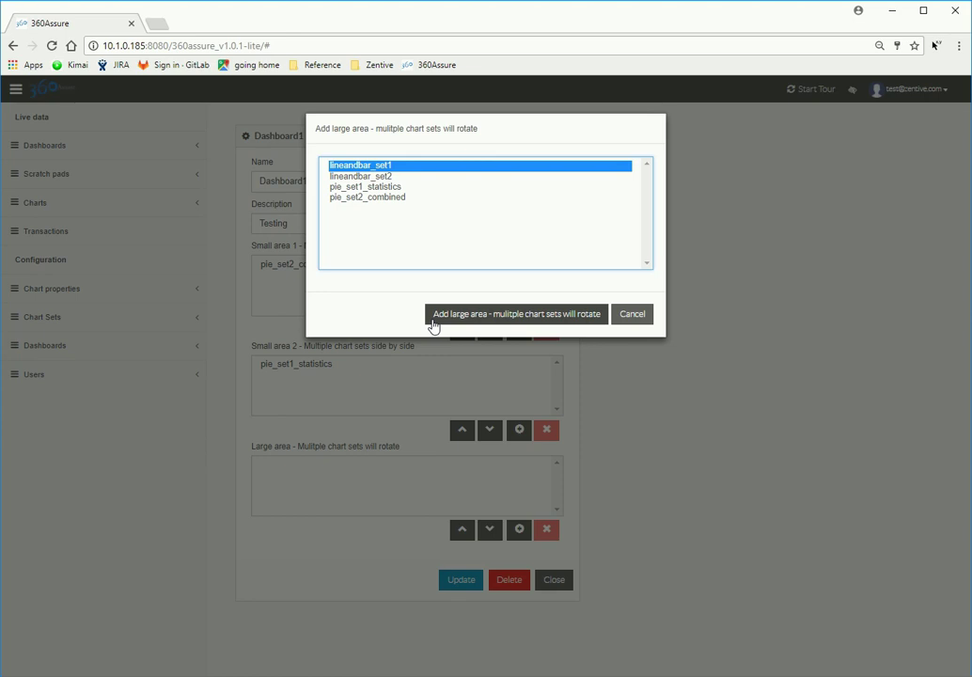
pyautogui.click(433, 322)
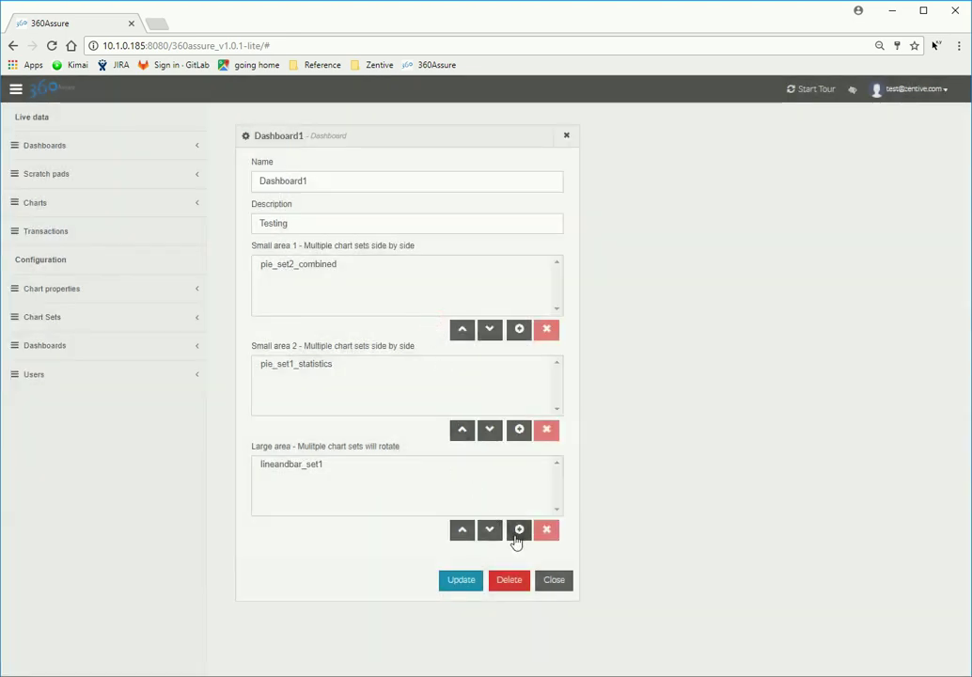
pyautogui.click(518, 534)
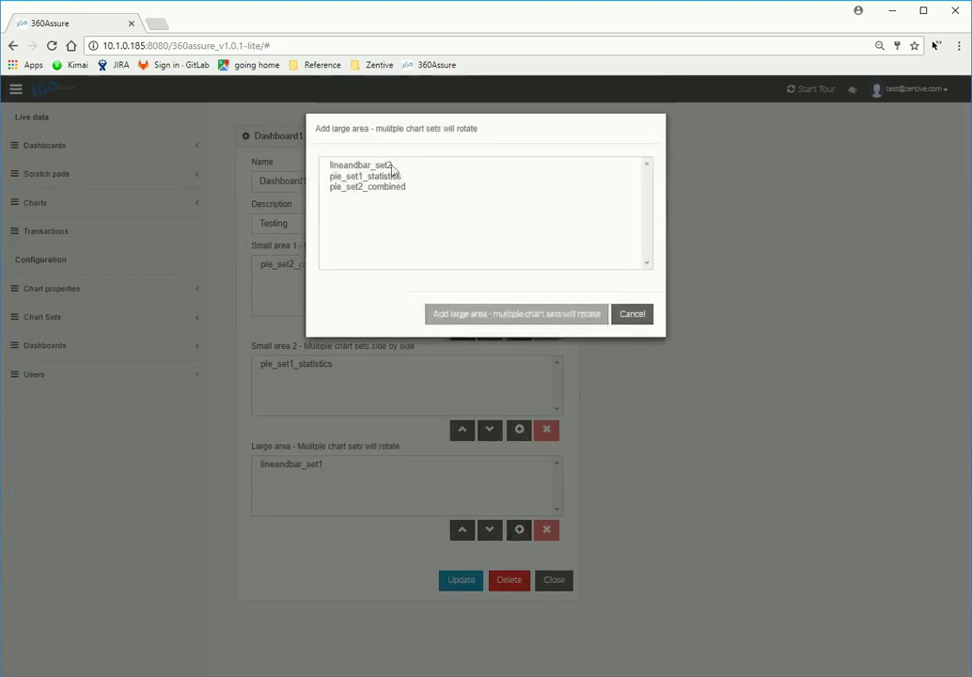
pyautogui.click(332, 166)
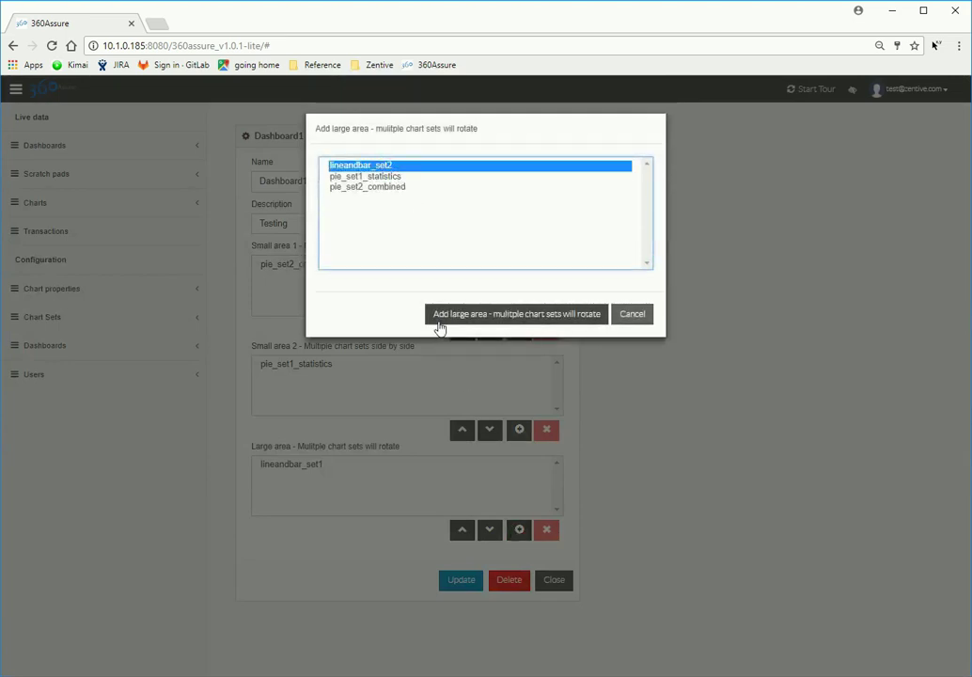
pyautogui.click(440, 321)
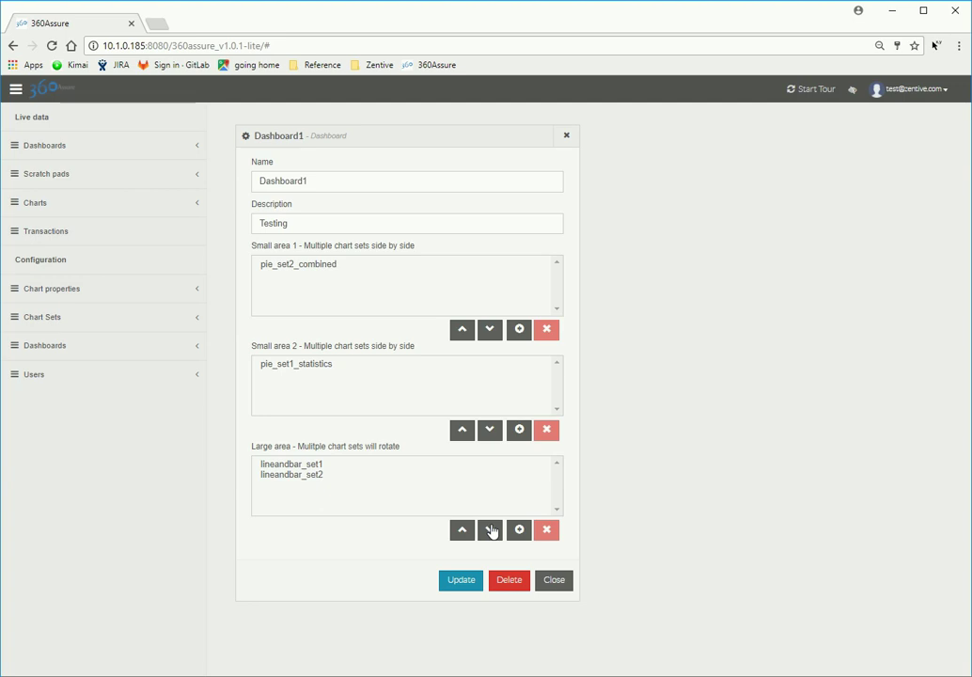
pyautogui.click(479, 579)
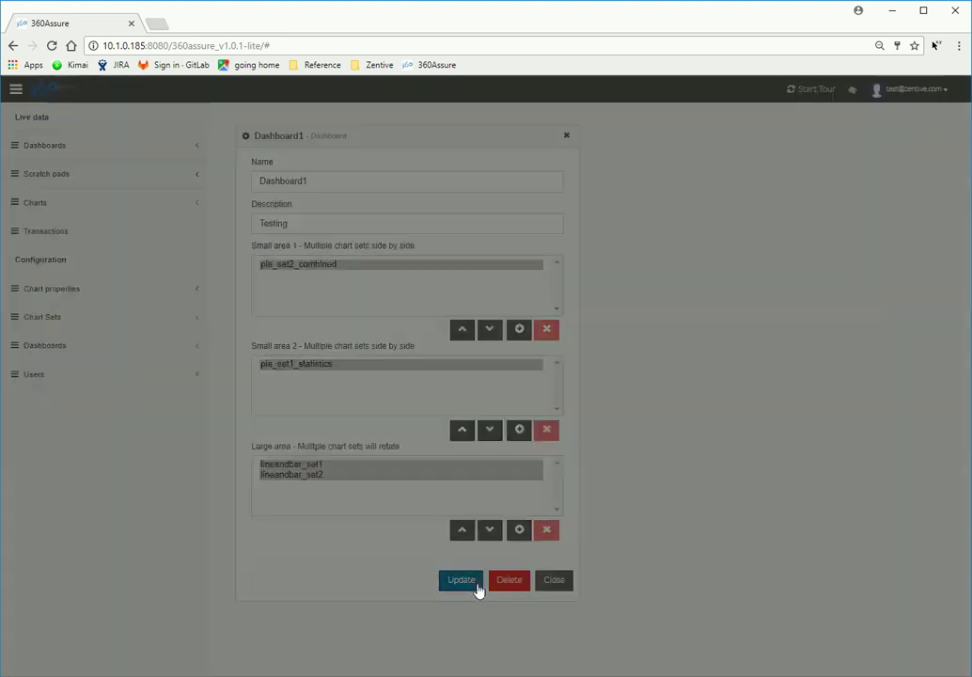
# Step: Confirm the Dashboard1 update and open Dashboard1 from Live data > Dashboards
pyautogui.click(584, 218)
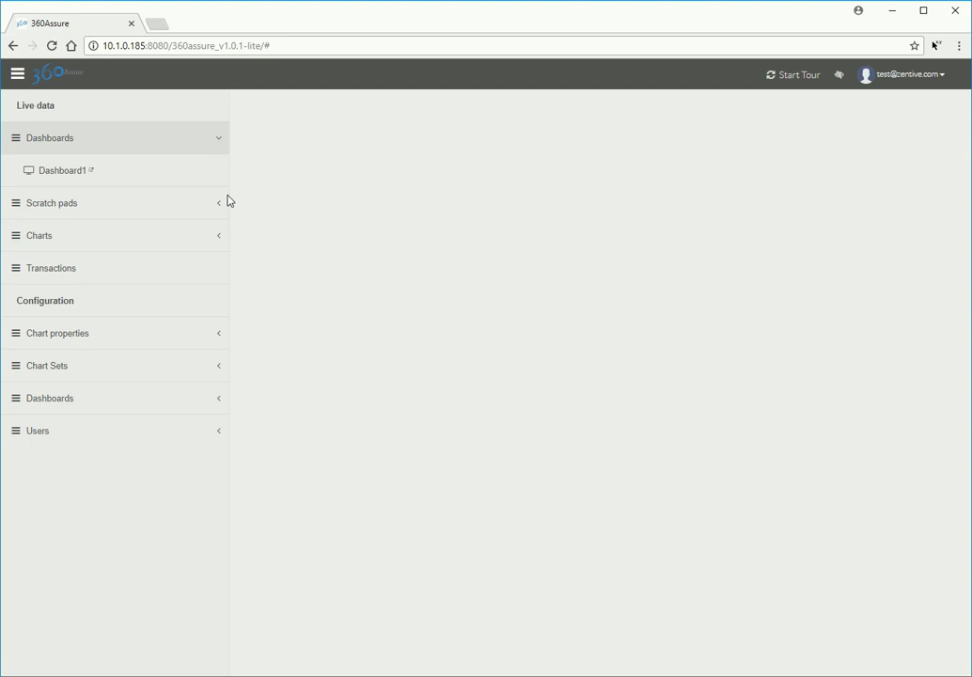
pyautogui.click(73, 172)
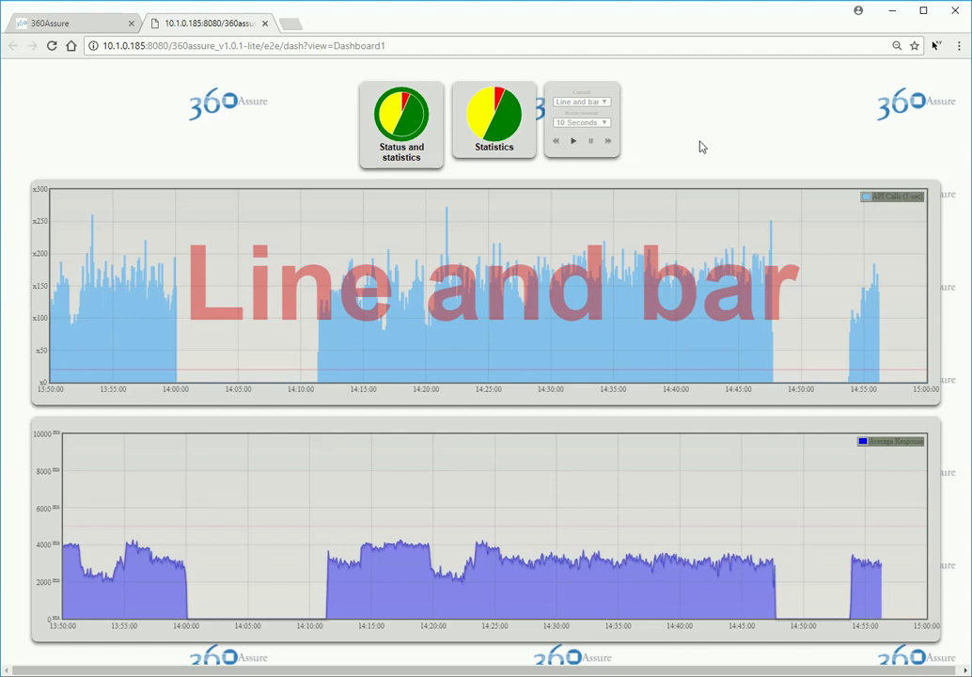
# Step: Switch the Current chart set to Line and bar 2, then back to Line and bar
pyautogui.click(607, 103)
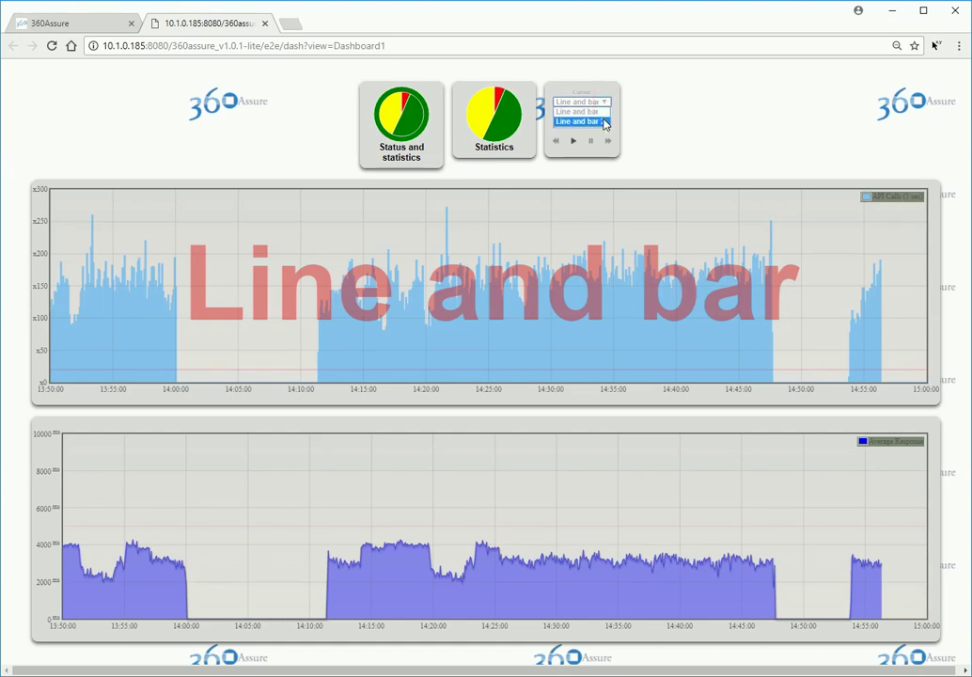
pyautogui.click(606, 123)
pyautogui.click(606, 104)
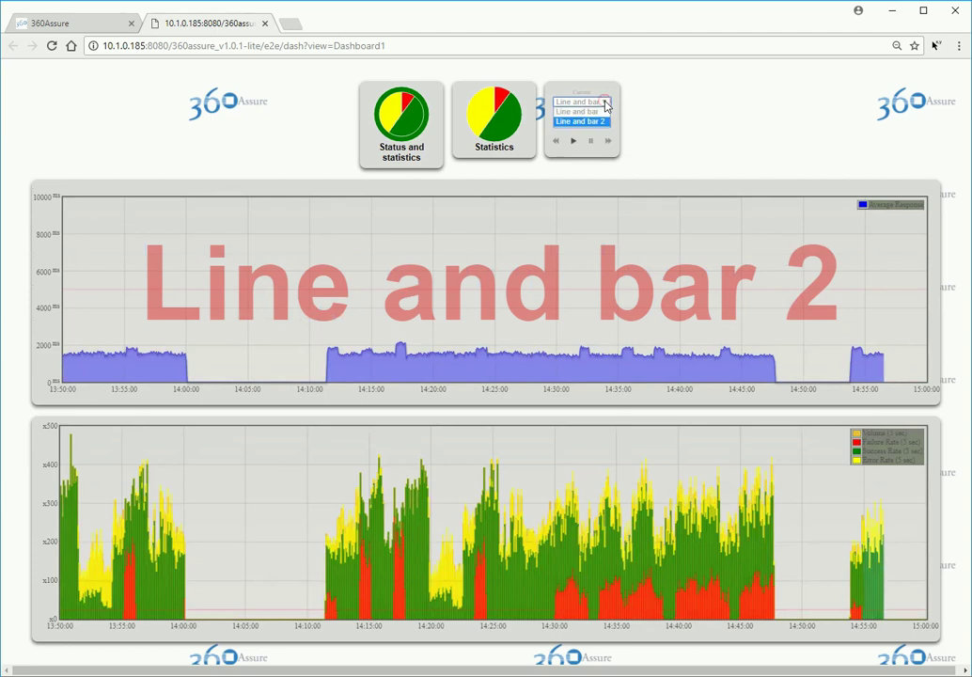
pyautogui.click(595, 112)
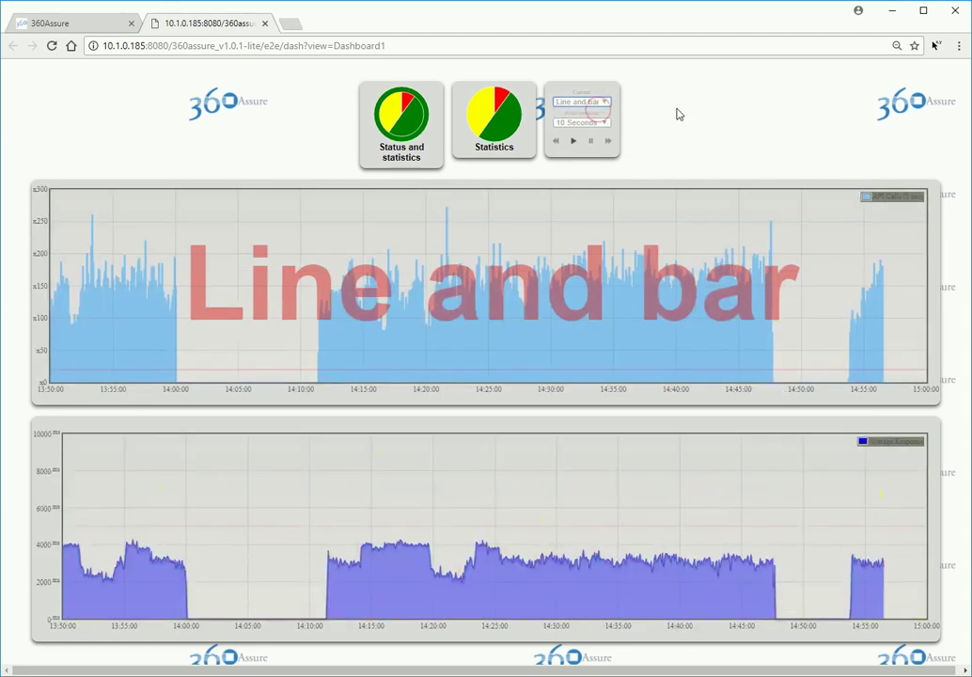
# Step: Keep a 10-second rotation, step forward and back through sets, then pause and resume
pyautogui.click(610, 124)
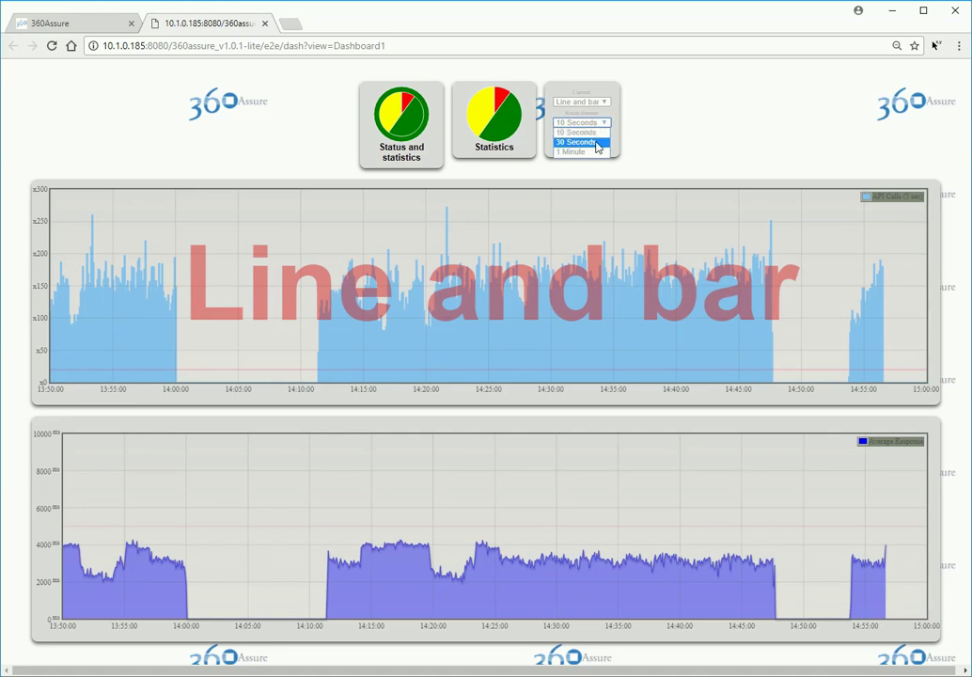
pyautogui.click(632, 143)
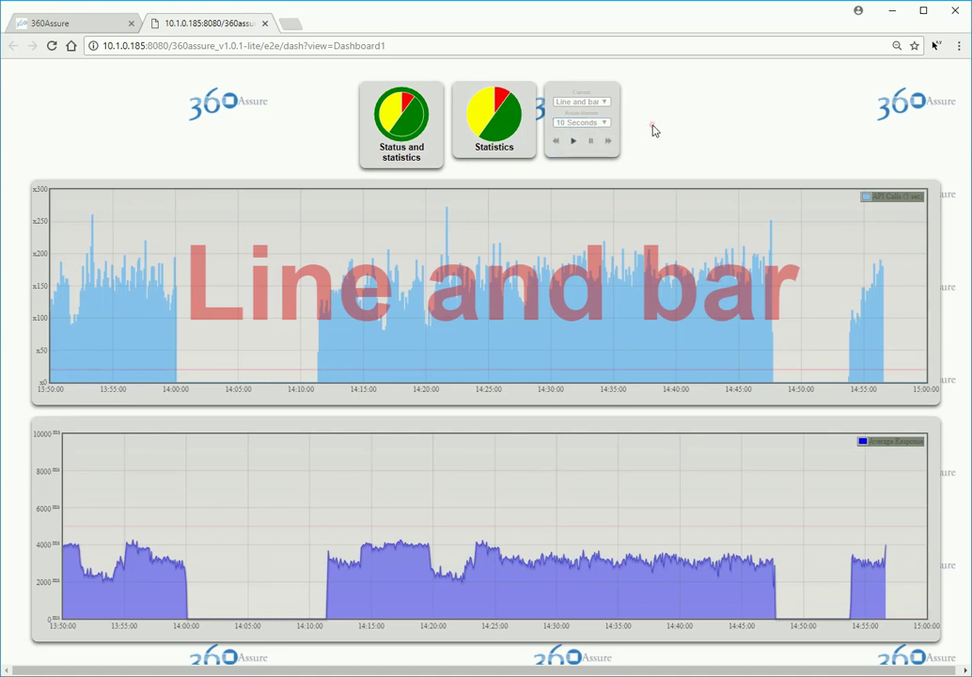
pyautogui.click(609, 142)
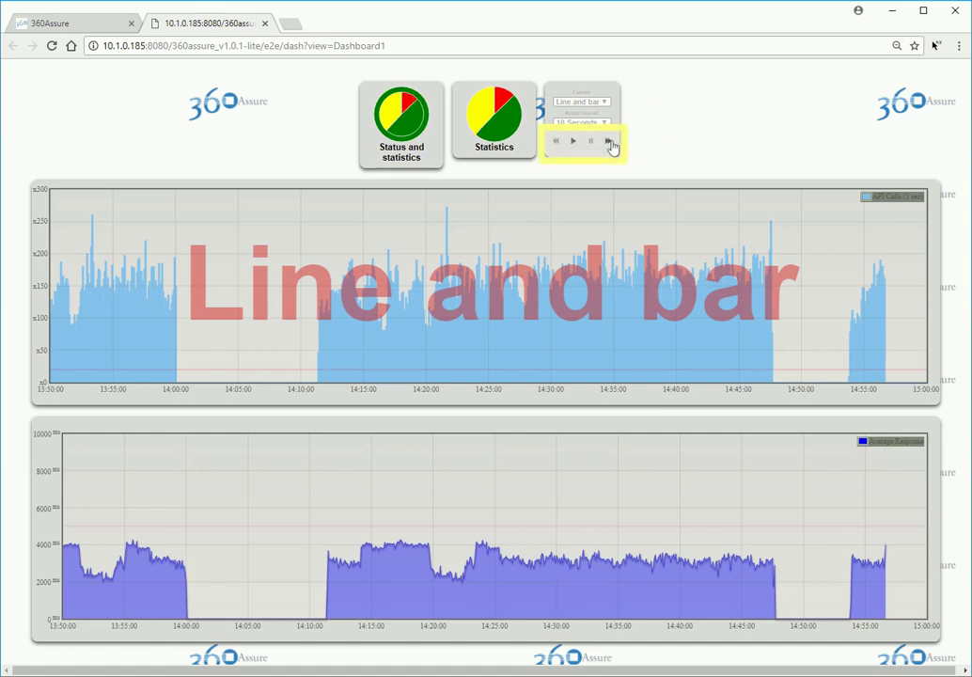
pyautogui.click(610, 142)
pyautogui.click(556, 142)
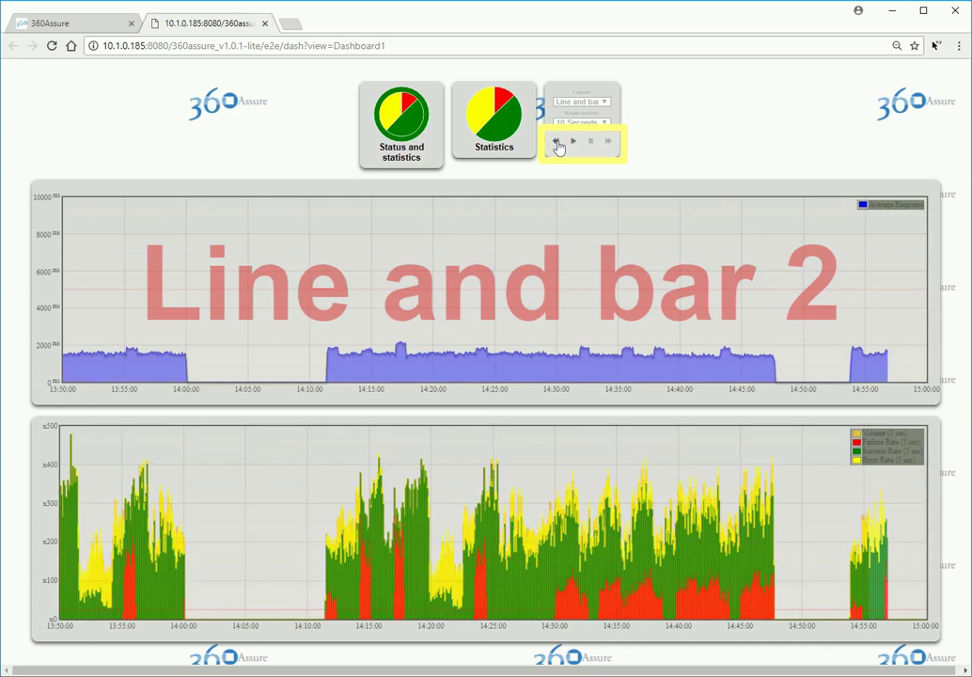
pyautogui.click(557, 142)
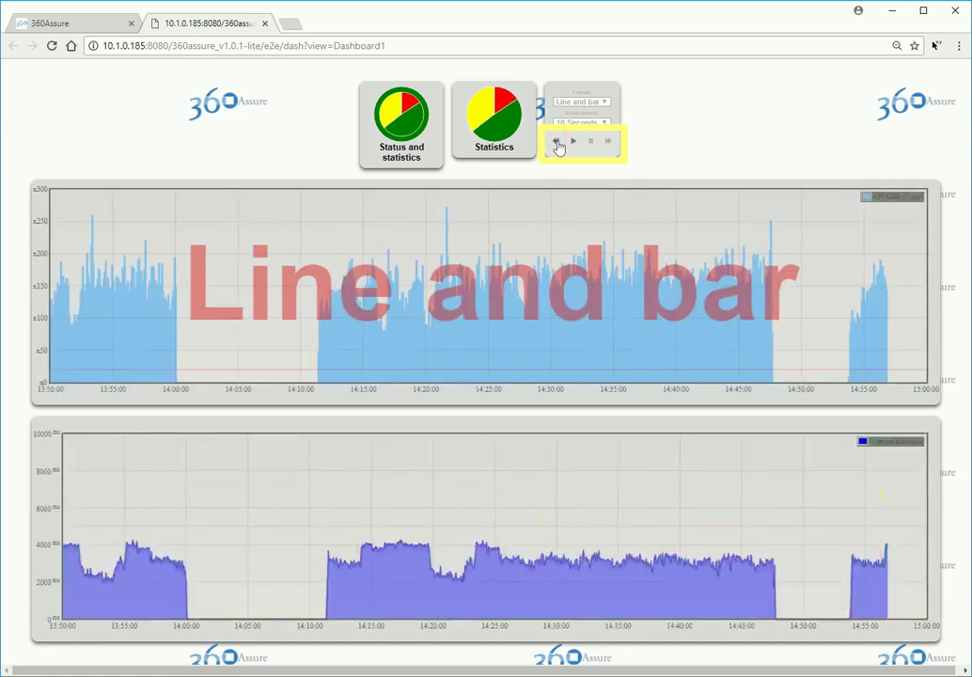
pyautogui.click(592, 142)
pyautogui.click(572, 143)
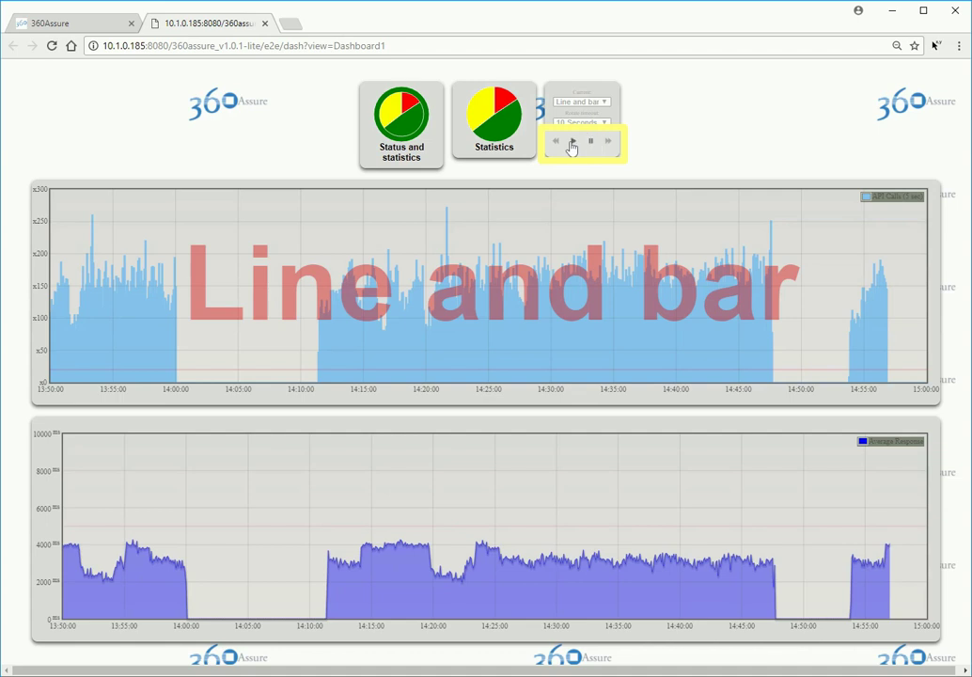